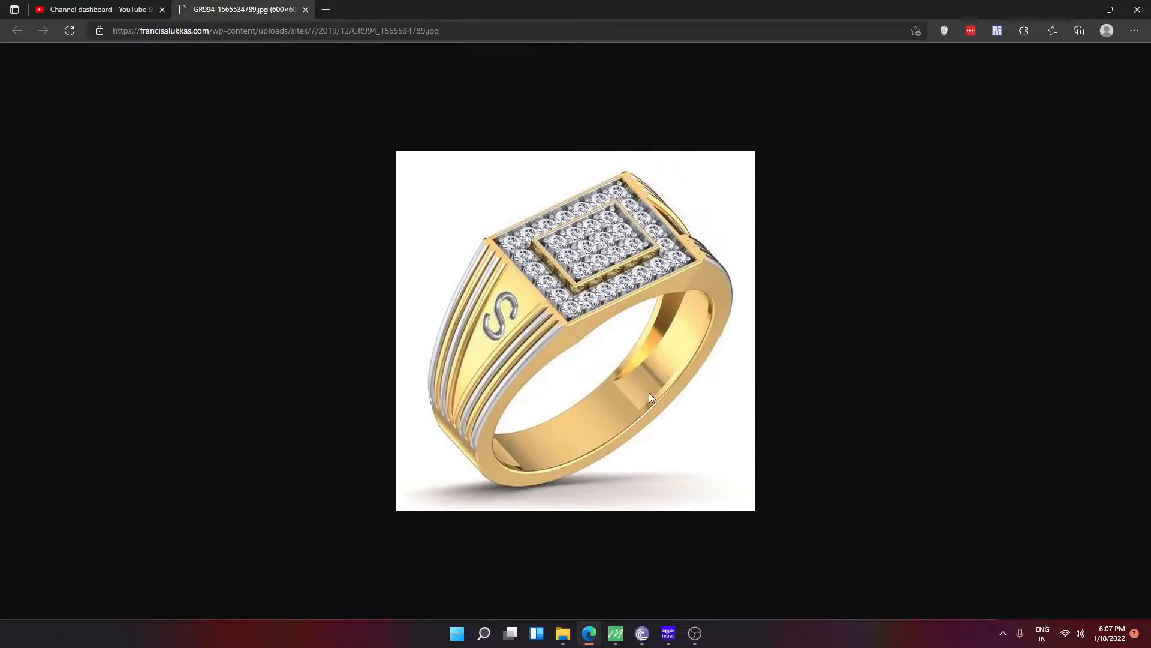
Switch from the reference ring image to Matrix 9.0 and open the Signet Ring Builder
mouse_move(581, 640)
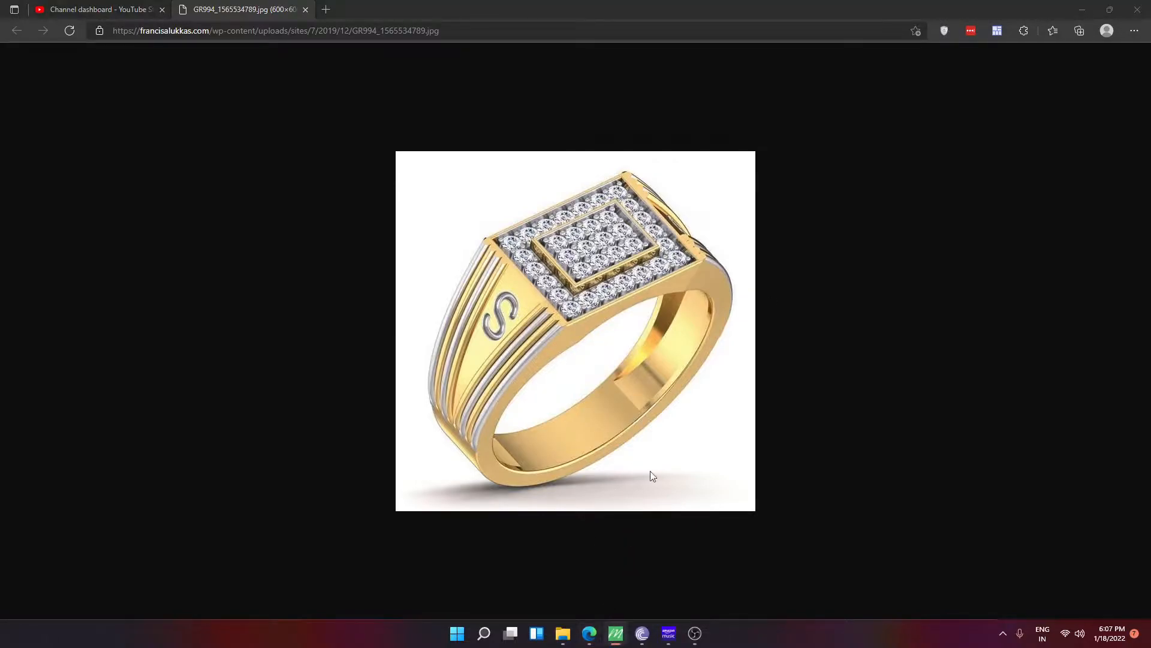
left_click(1081, 9)
left_click(456, 214)
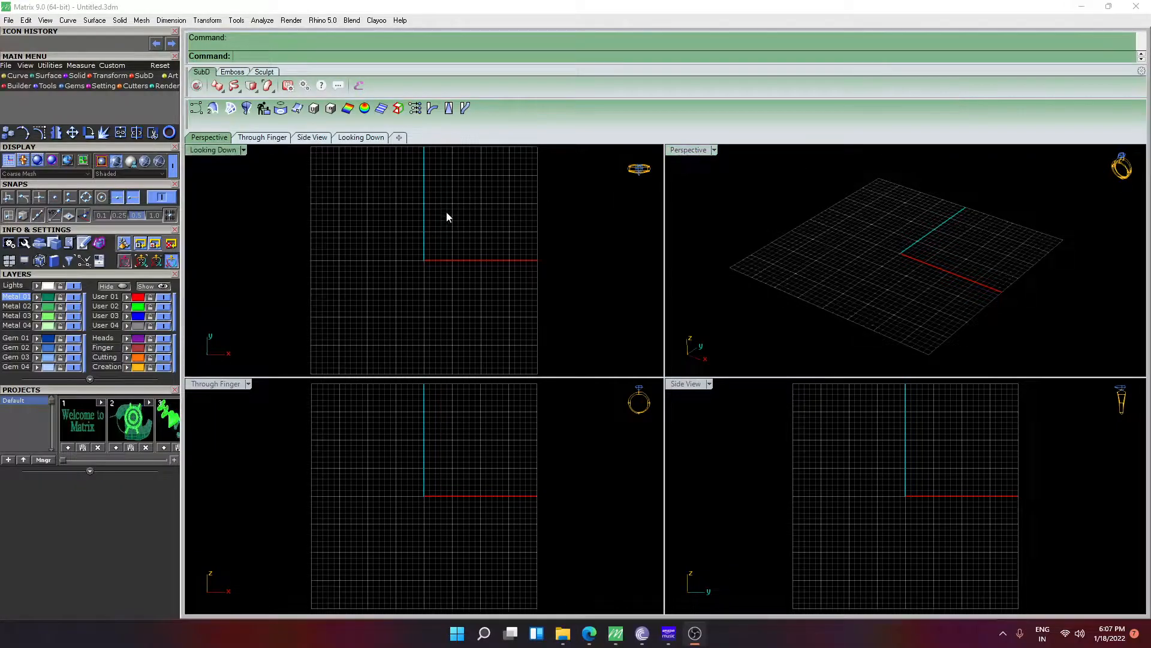
left_click(95, 88)
left_click(39, 100)
left_click(39, 101)
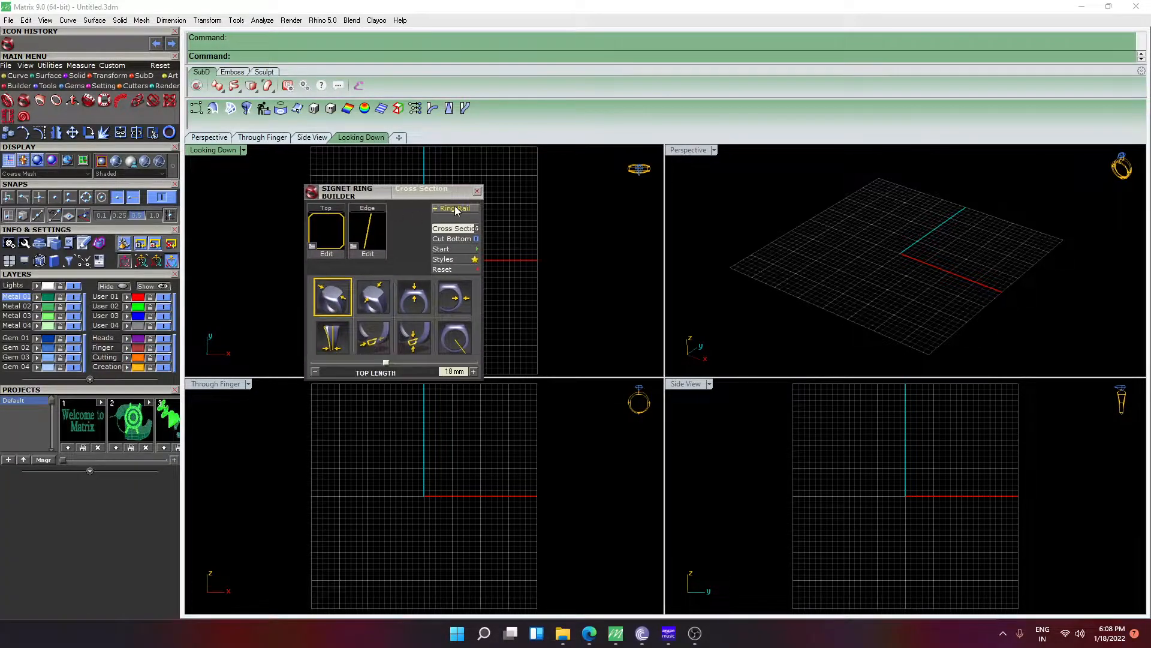
Create a ring rail with a 20 mm diameter for the signet ring
left_click(452, 208)
type("20")
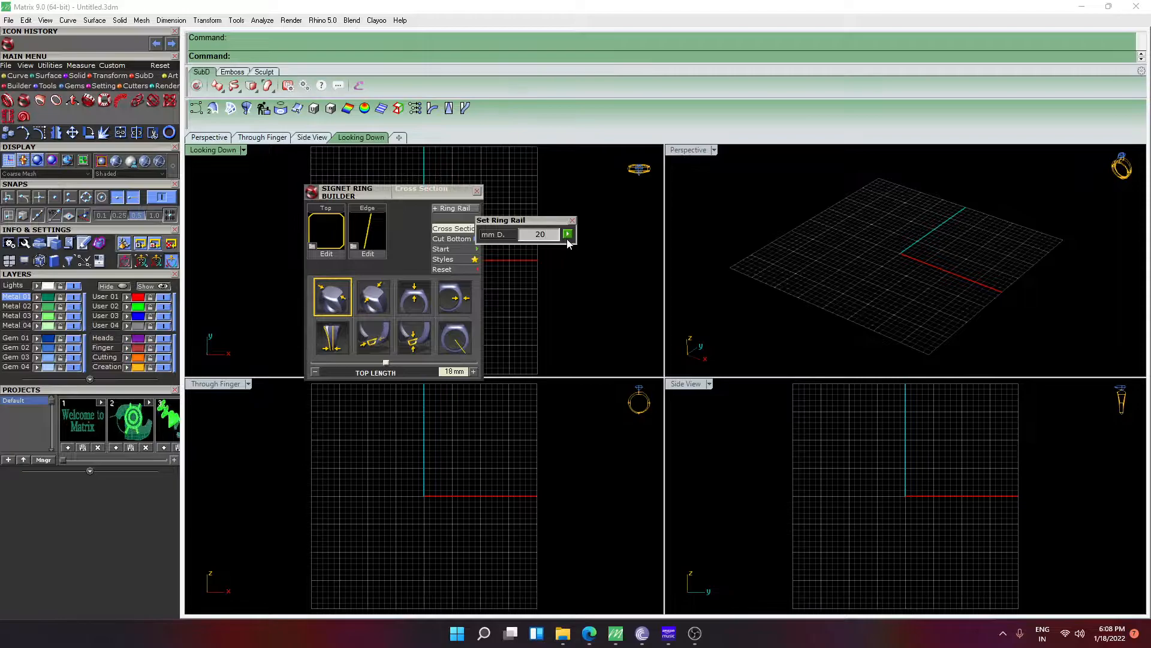
left_click(567, 234)
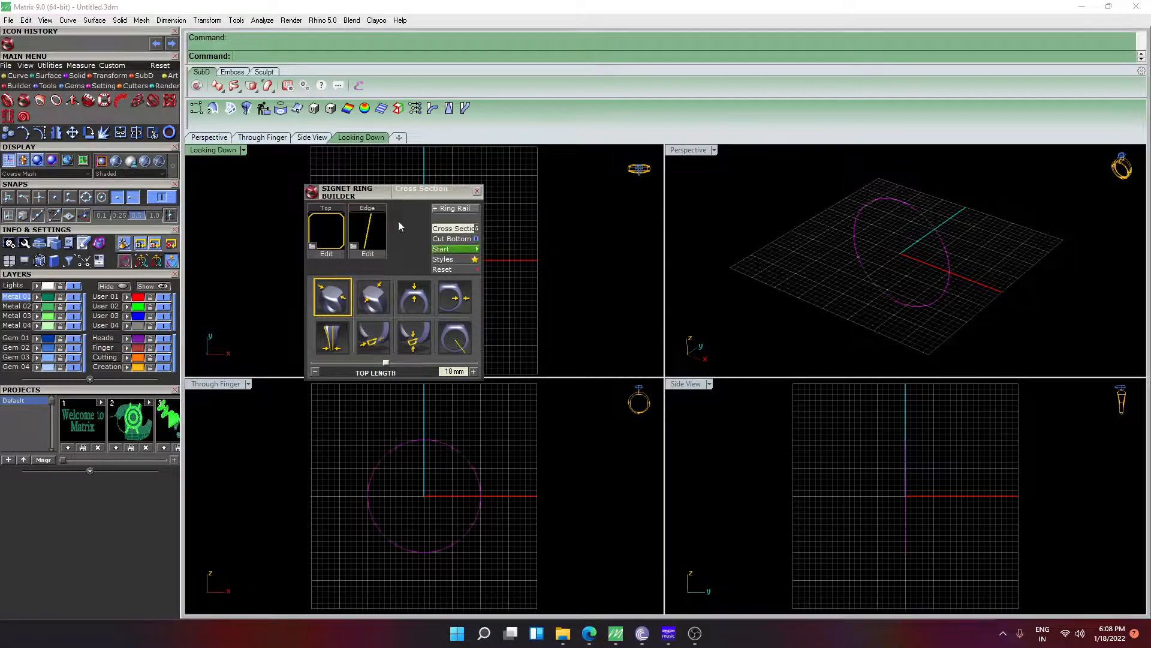
Browse the signet top profile library and choose the Diamond.cpt shape as the ring's top profile
left_click(318, 252)
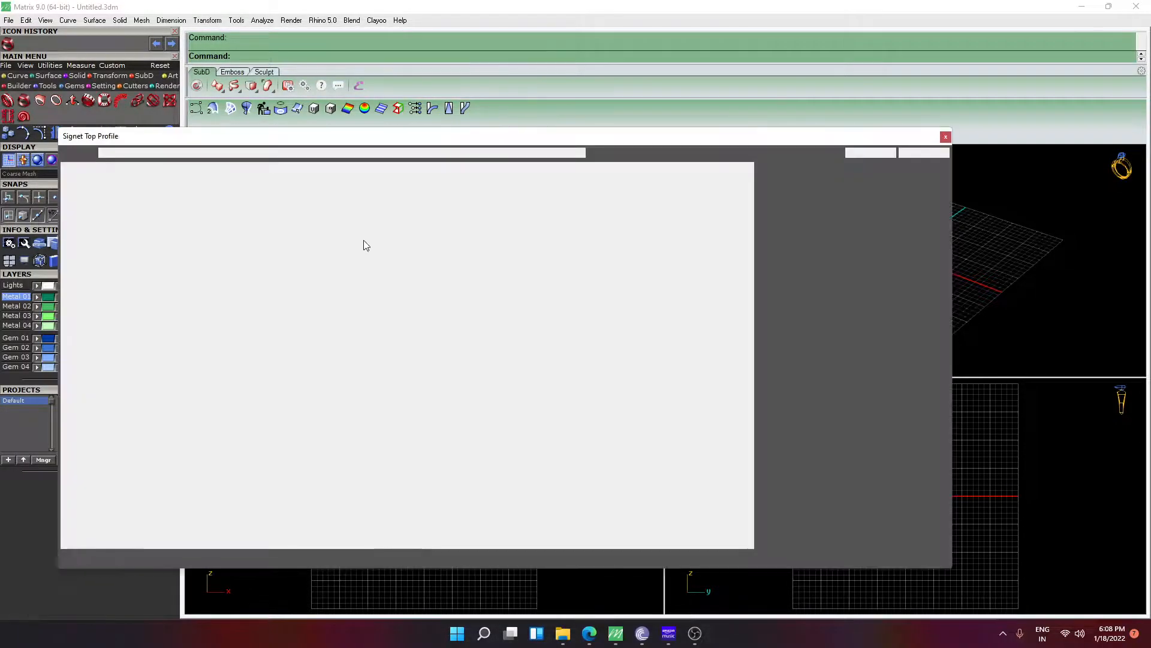
scroll(281, 369, "down", 10)
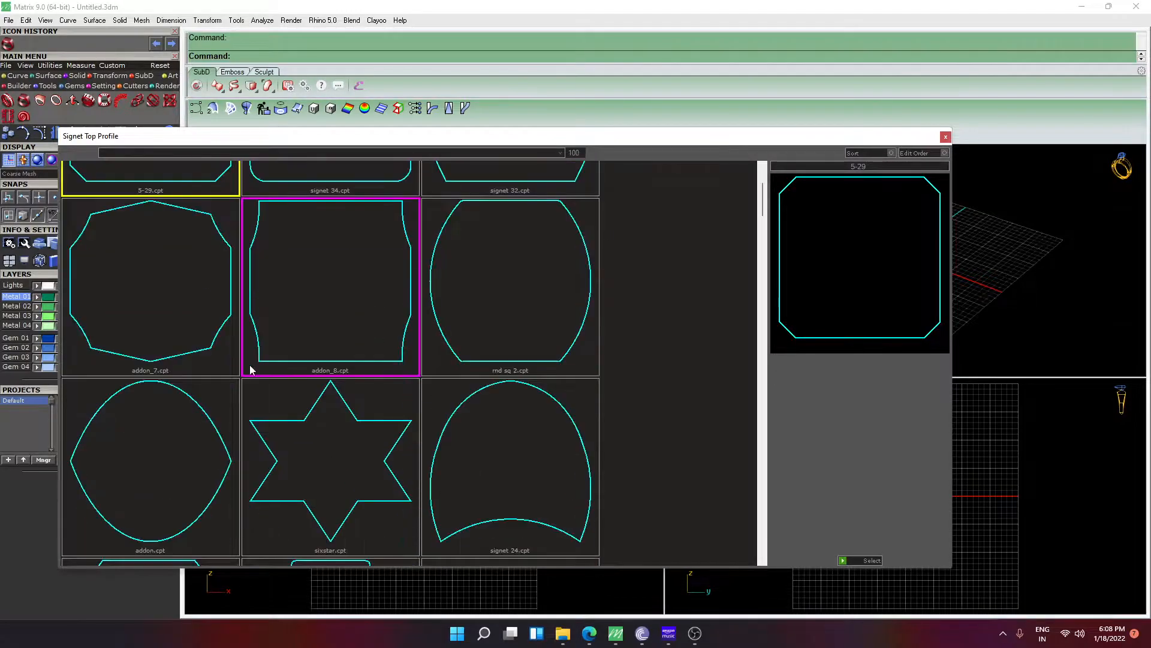
scroll(290, 369, "down", 10)
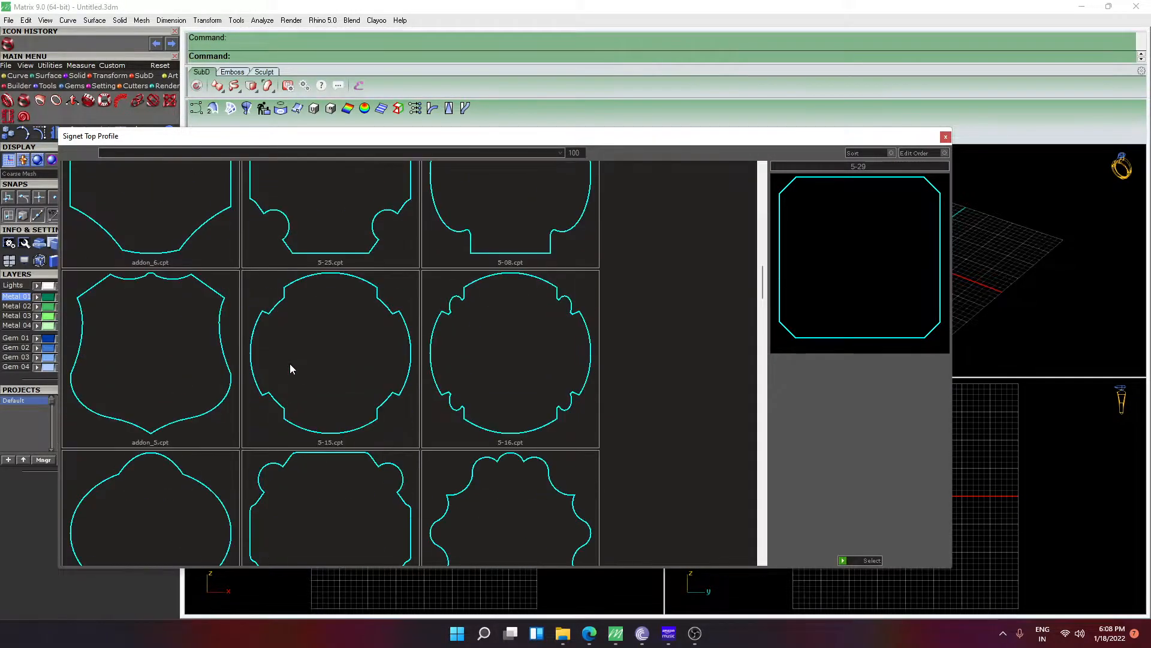
scroll(290, 368, "down", 10)
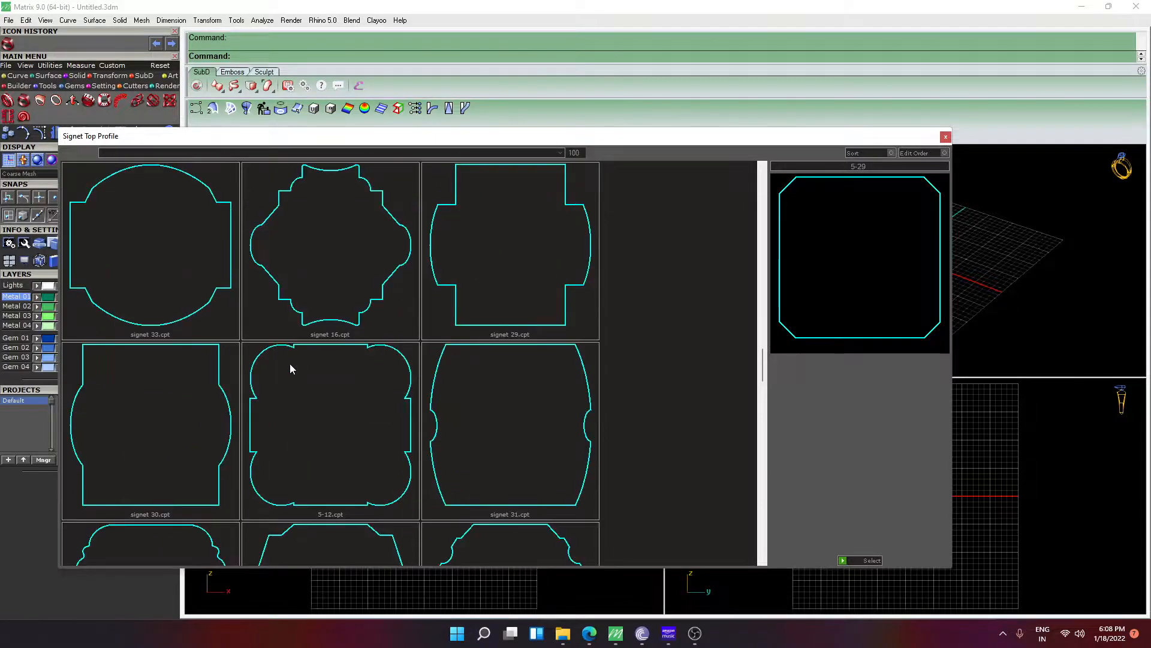
scroll(291, 368, "down", 10)
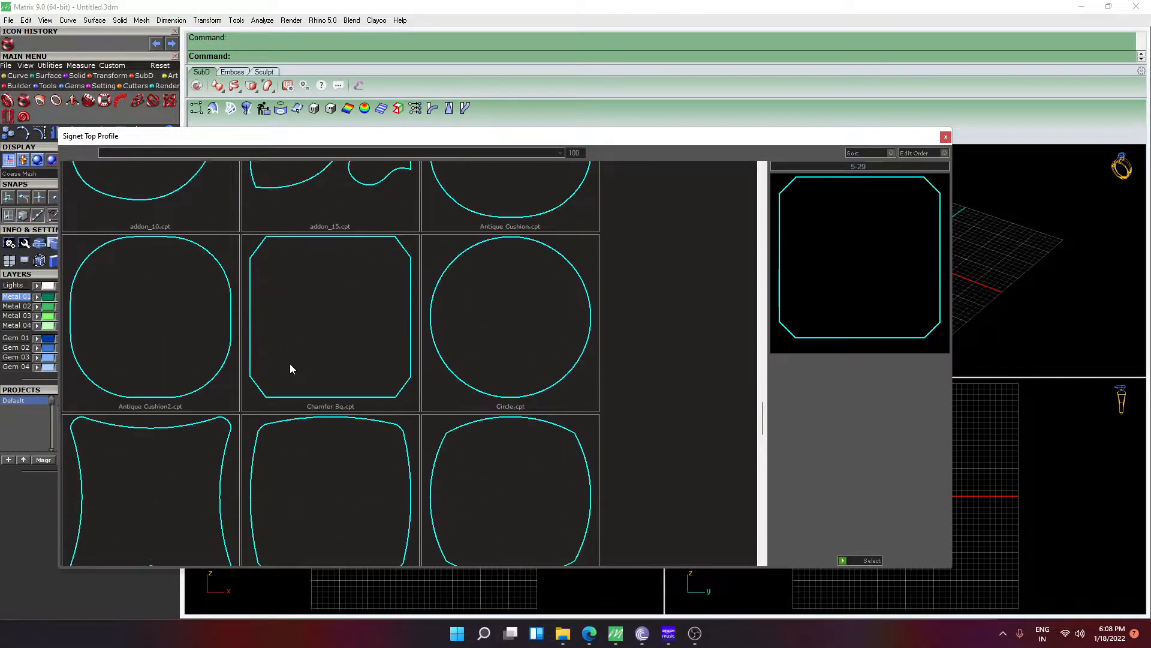
scroll(290, 365, "down", 10)
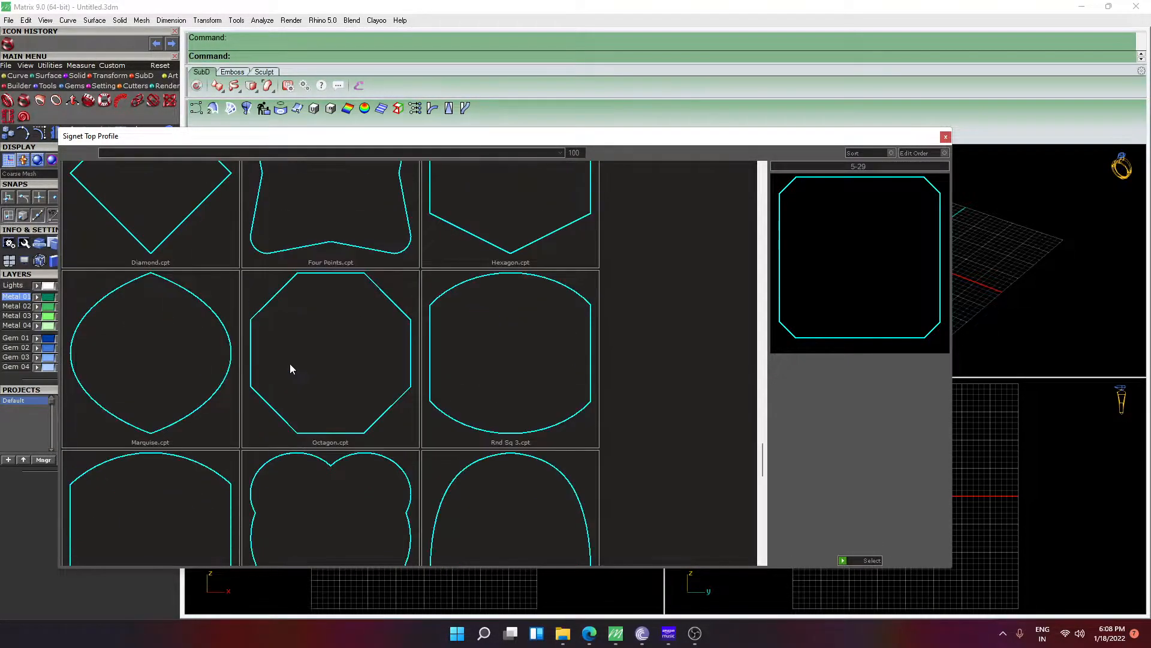
scroll(290, 369, "down", 10)
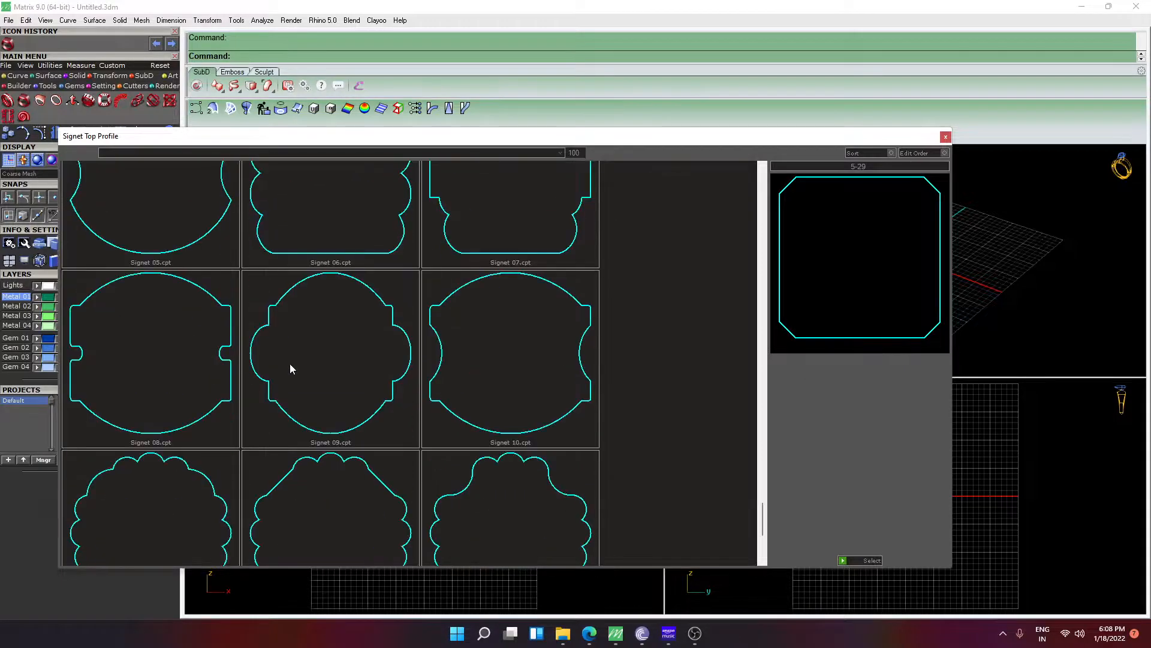
scroll(289, 364, "up", 10)
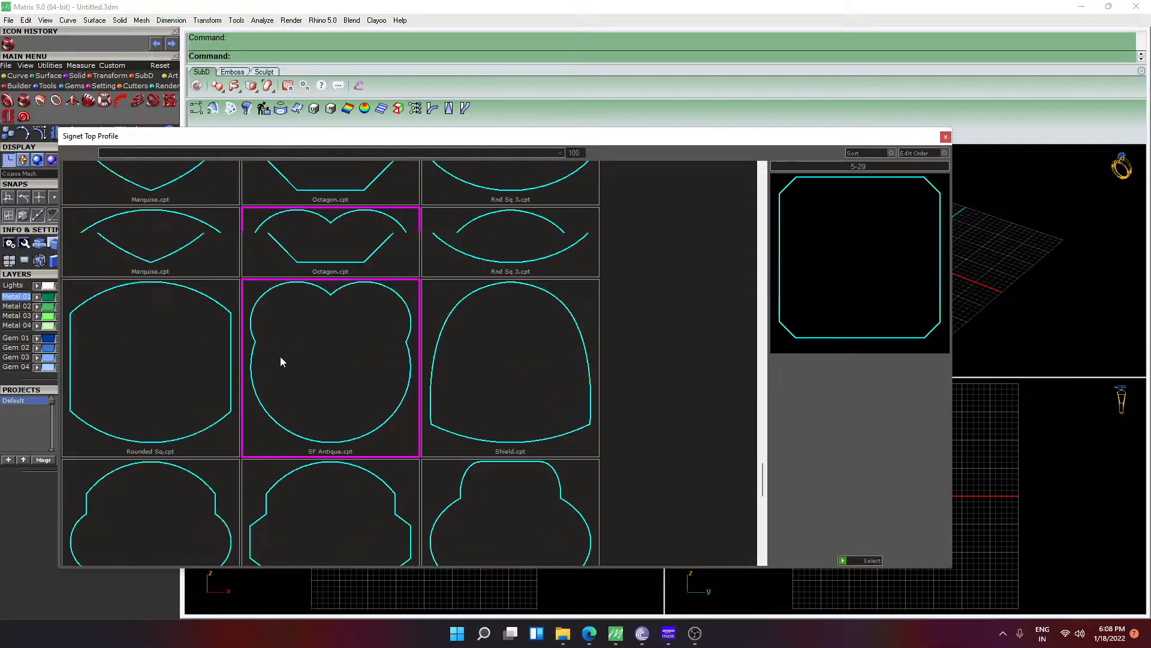
scroll(281, 361, "up", 10)
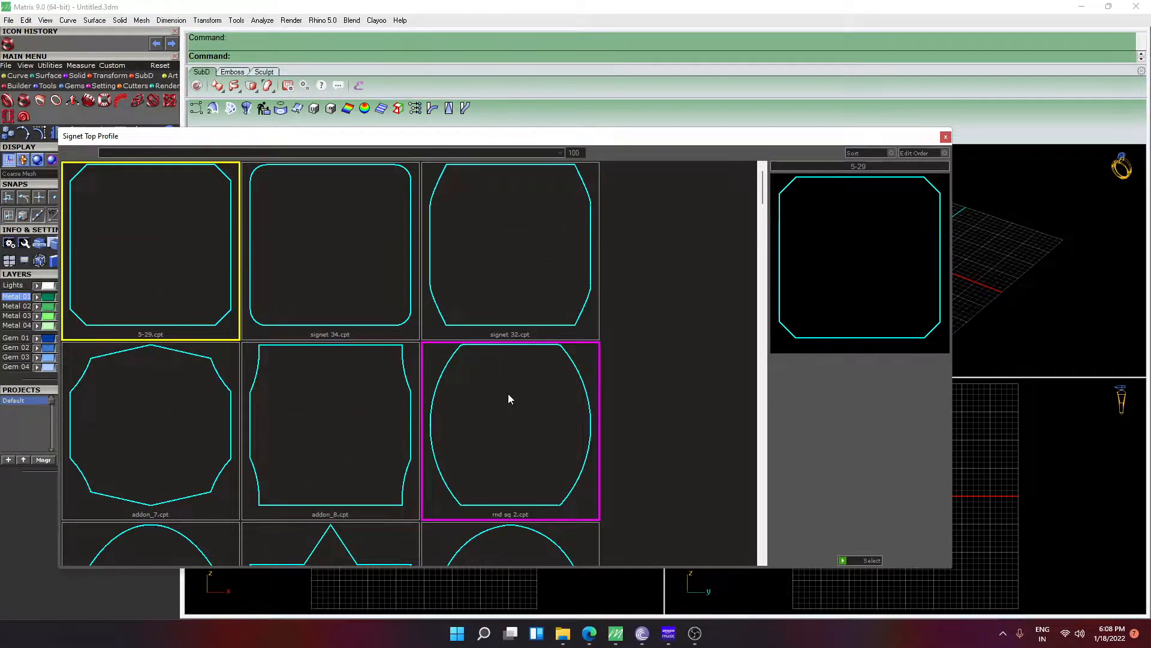
scroll(384, 393, "down", 6)
scroll(382, 400, "down", 10)
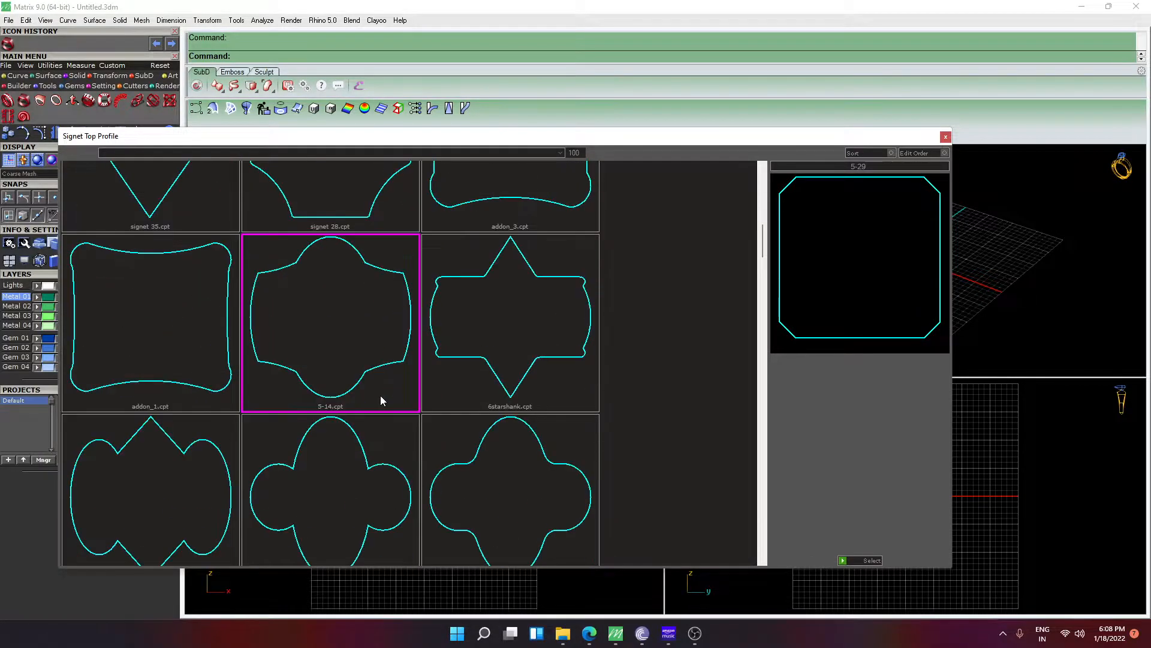
scroll(379, 398, "down", 10)
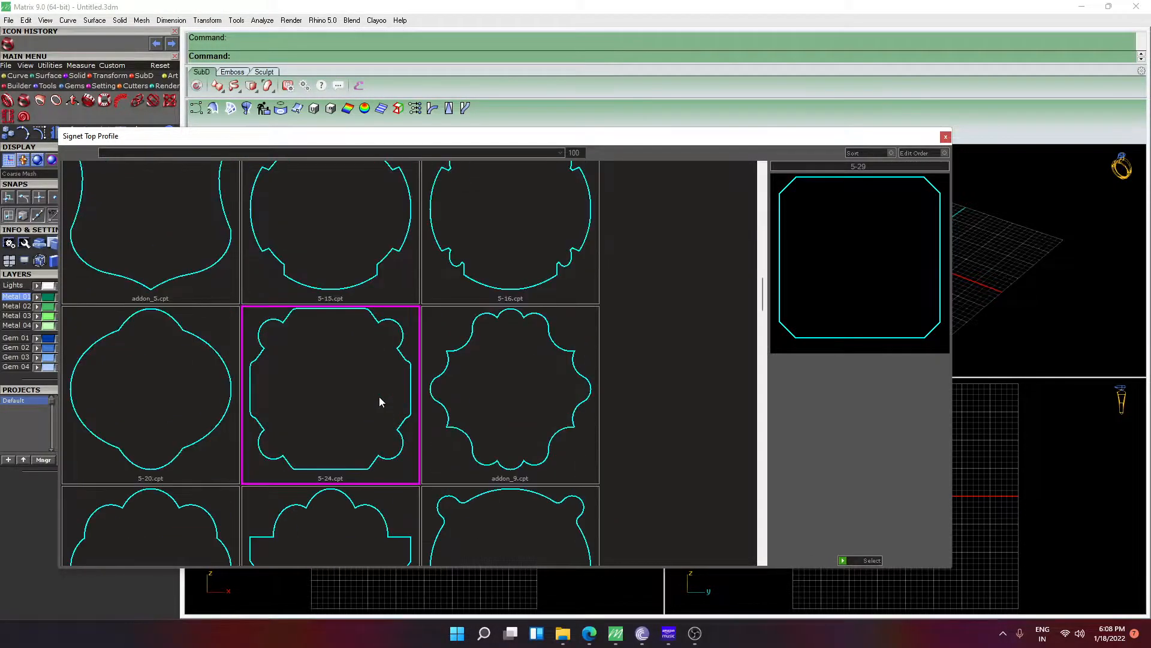
scroll(372, 402, "down", 10)
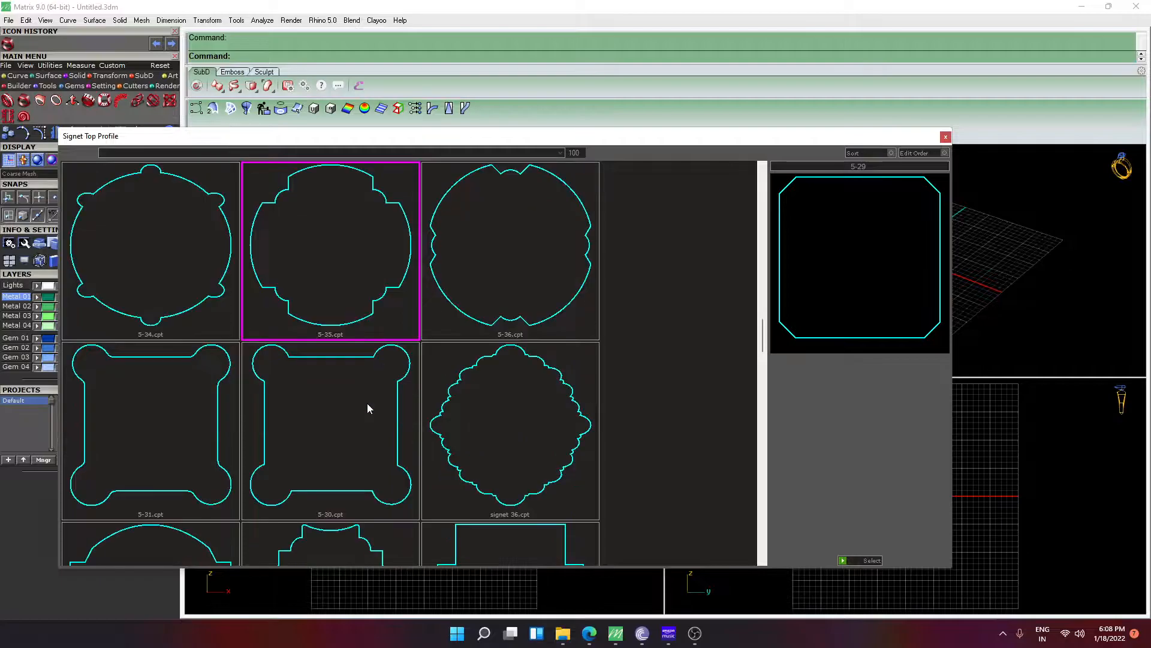
scroll(368, 408, "down", 10)
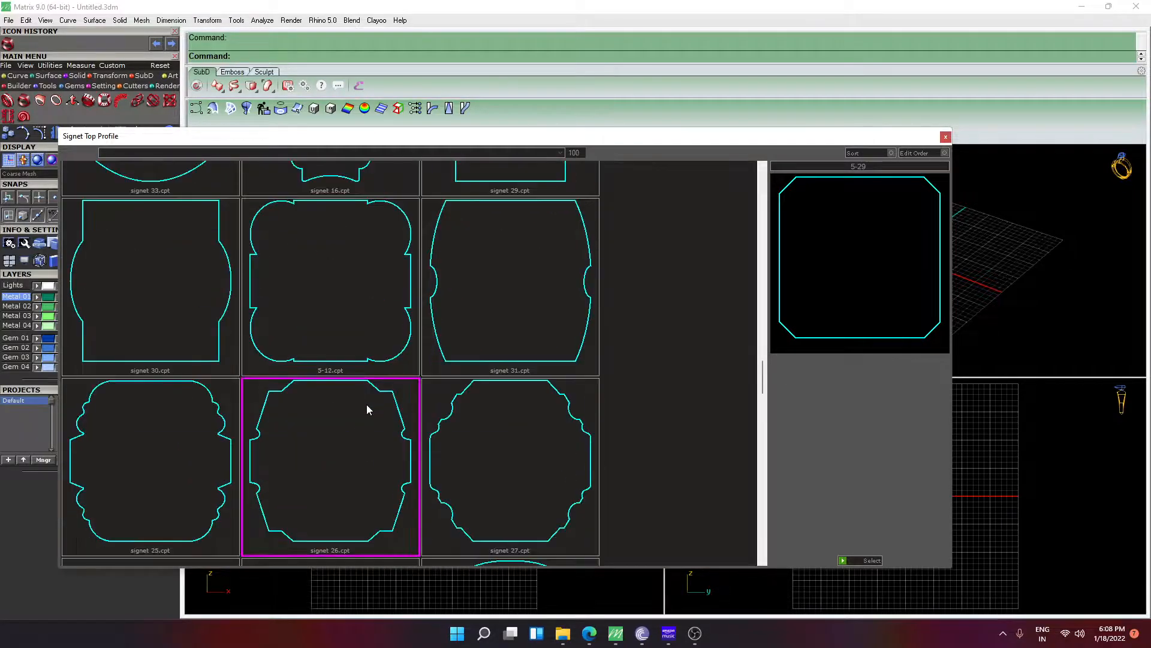
scroll(302, 390, "down", 3)
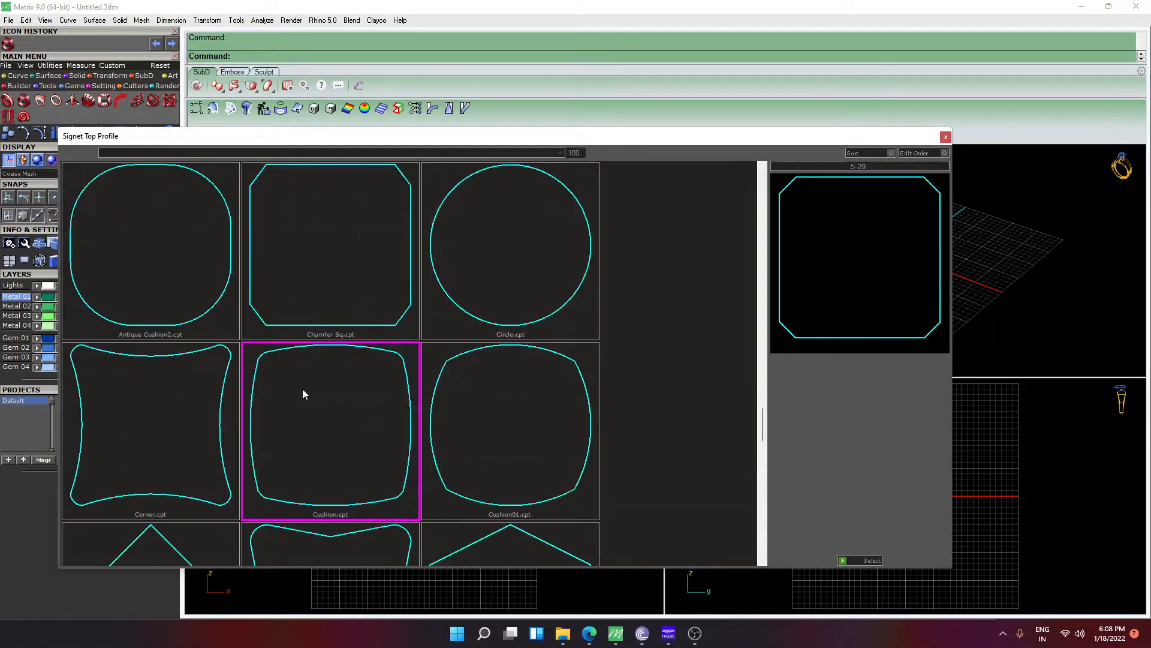
left_click(167, 451)
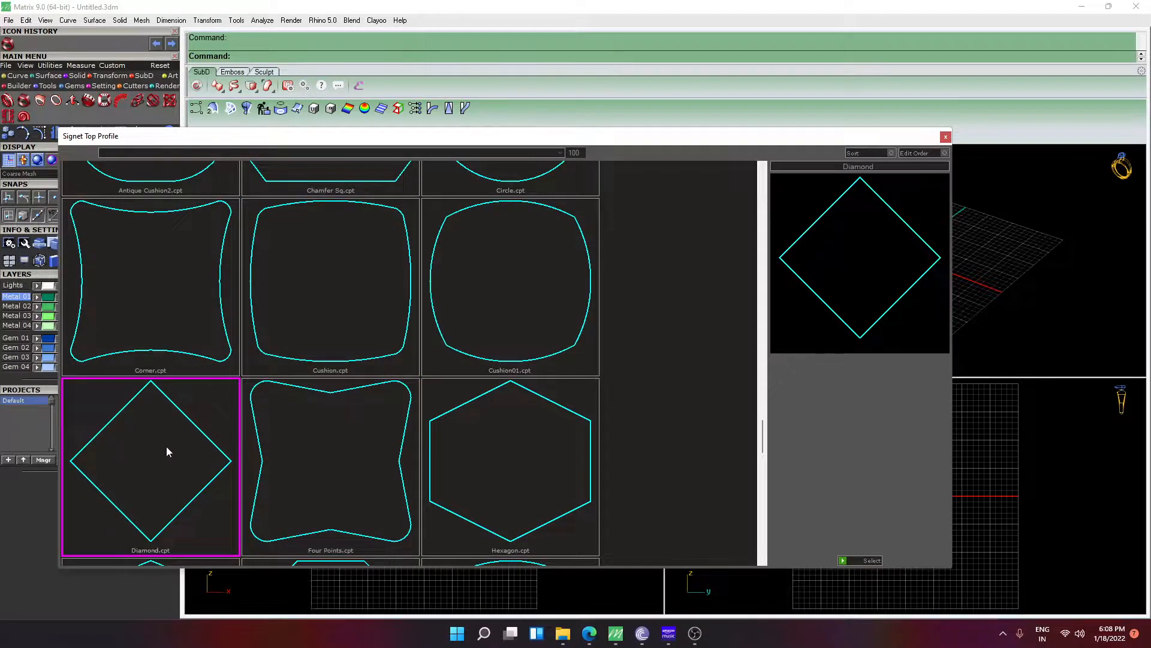
left_click(845, 560)
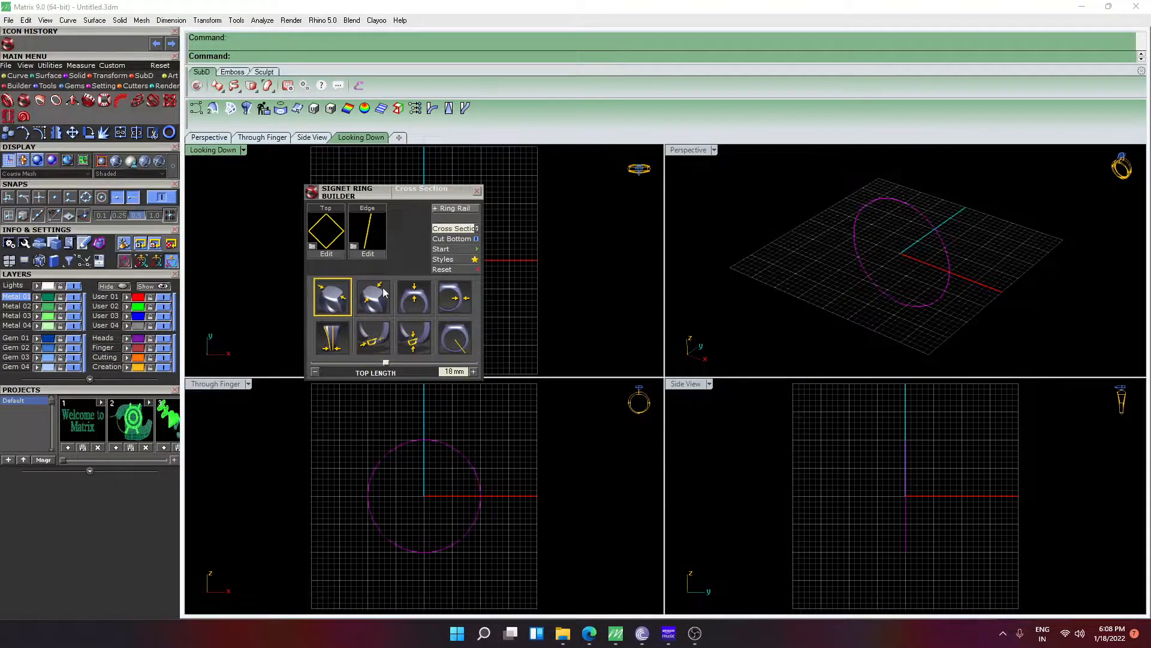
Choose the 05.cpt edge profile and generate the signet ring on the rail in a maximized Perspective view
left_click(362, 252)
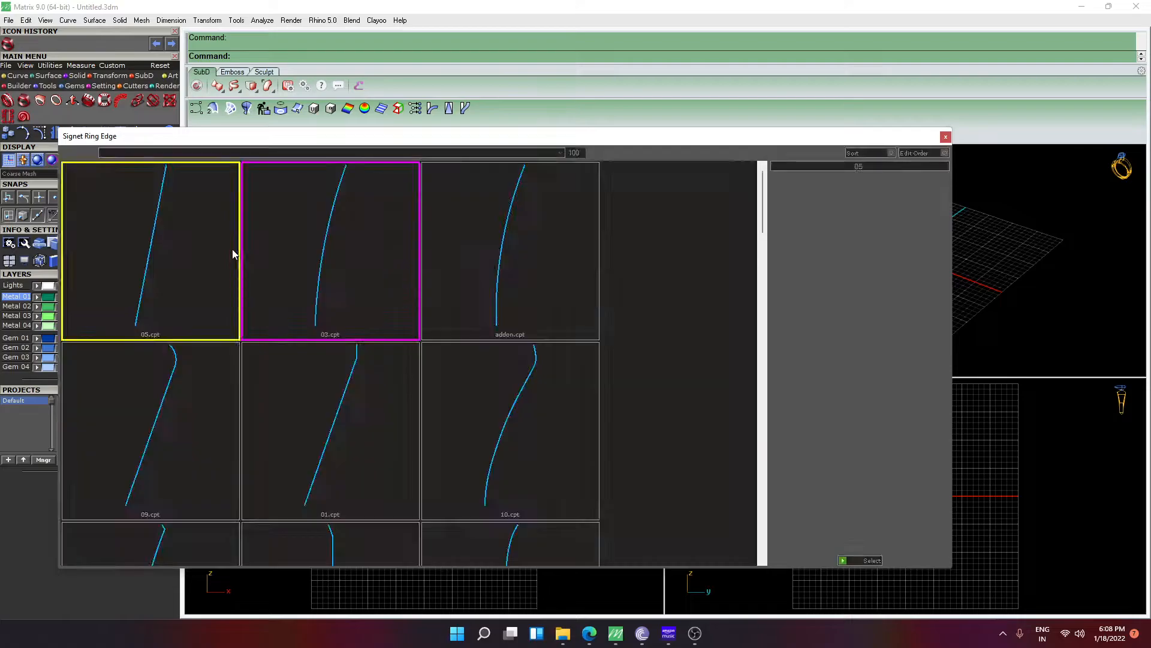
double_click(170, 247)
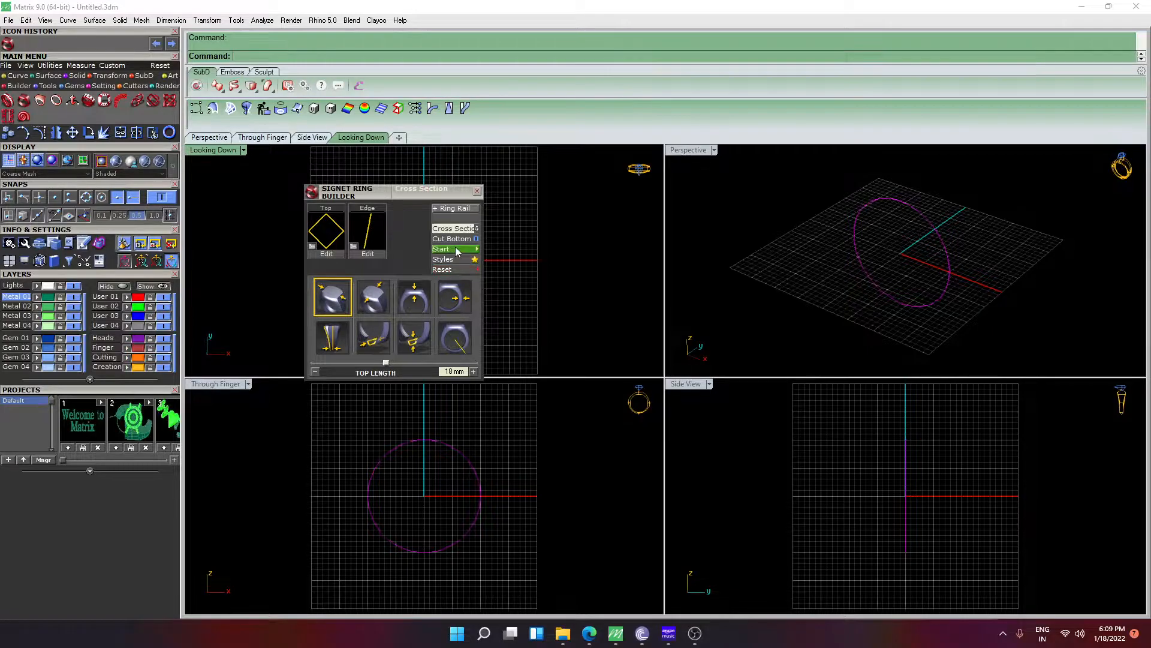
left_click(462, 249)
left_click(696, 153)
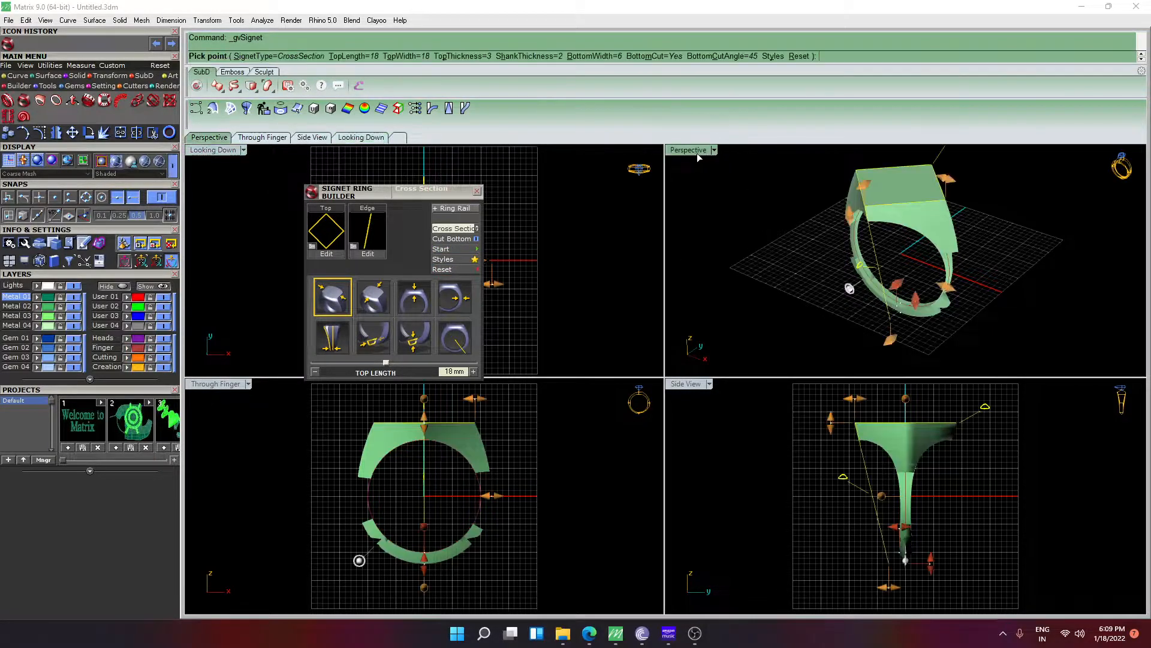
double_click(694, 151)
right_click_drag(690, 171, 655, 222)
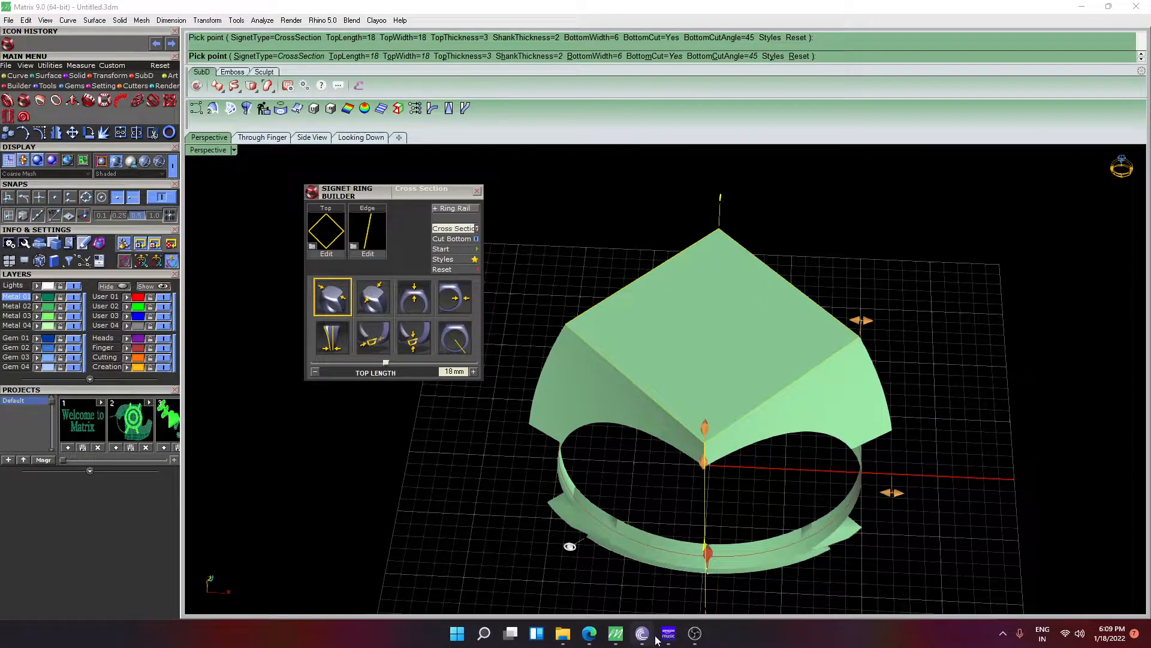
left_click(695, 634)
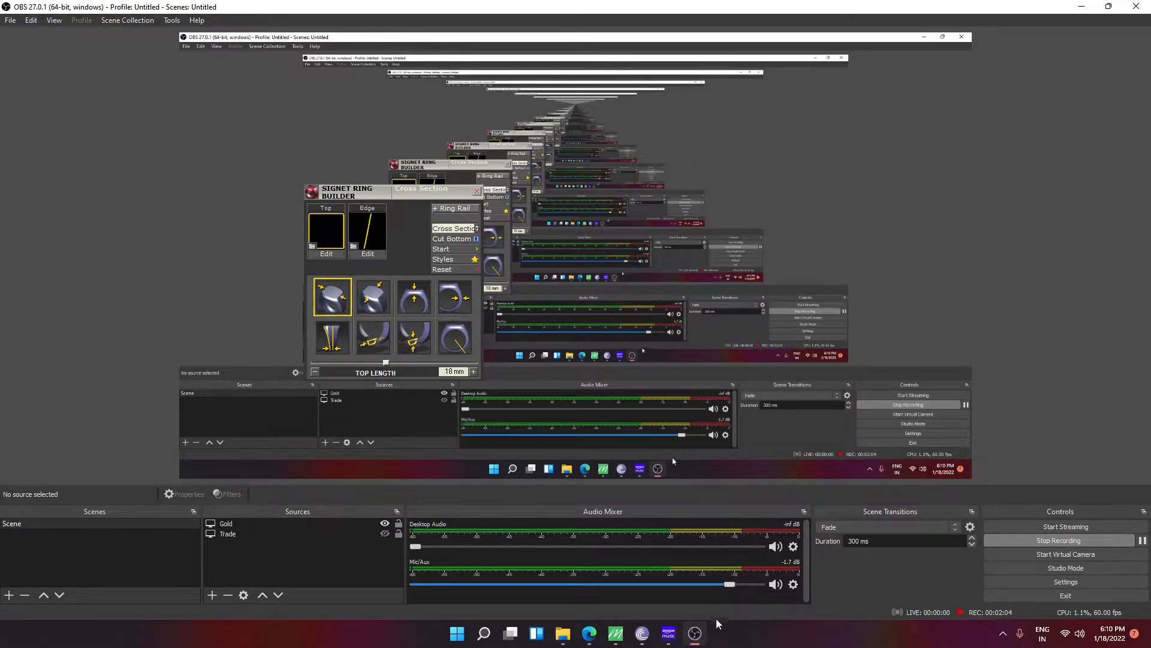
left_click(695, 634)
right_click_drag(734, 438, 774, 383)
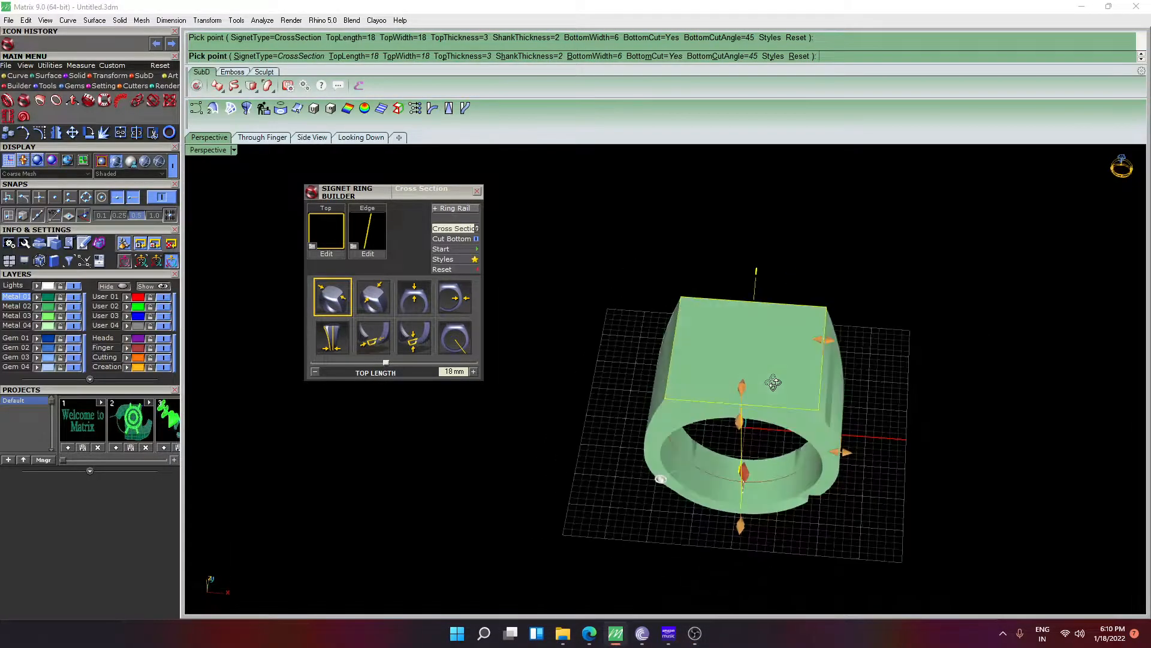
scroll(789, 342, "up", 6)
right_click_drag(848, 343, 693, 314)
scroll(780, 440, "up", 3)
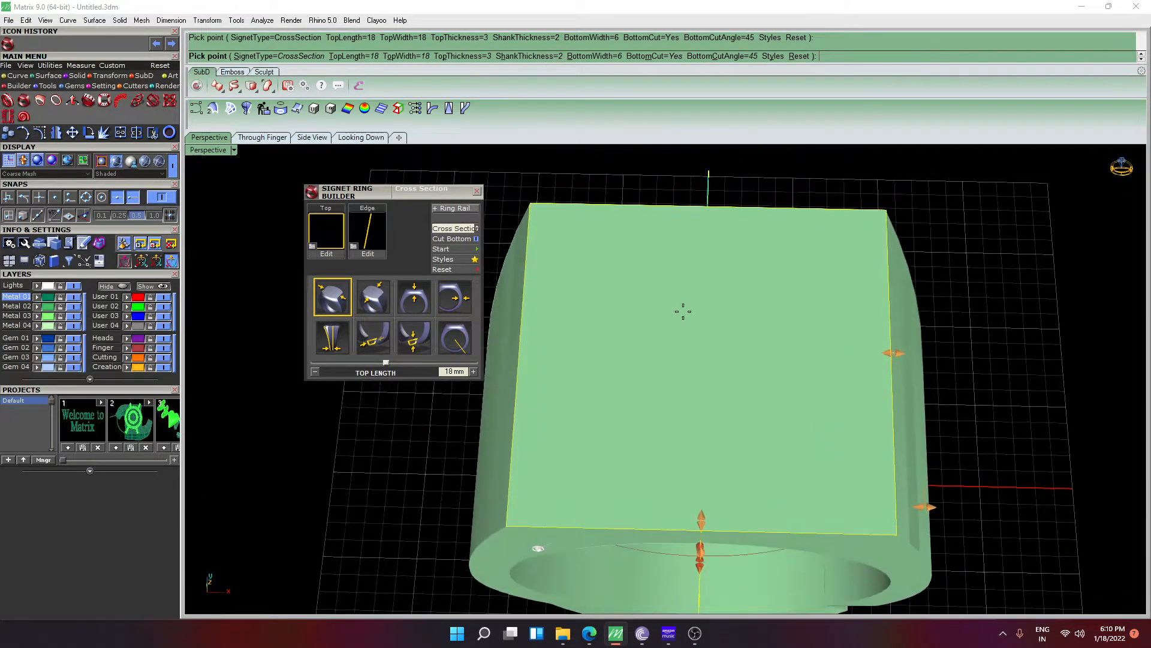
Check the proportions on the reference ring image in the browser and set the signet's top length to 15 mm
left_click(589, 634)
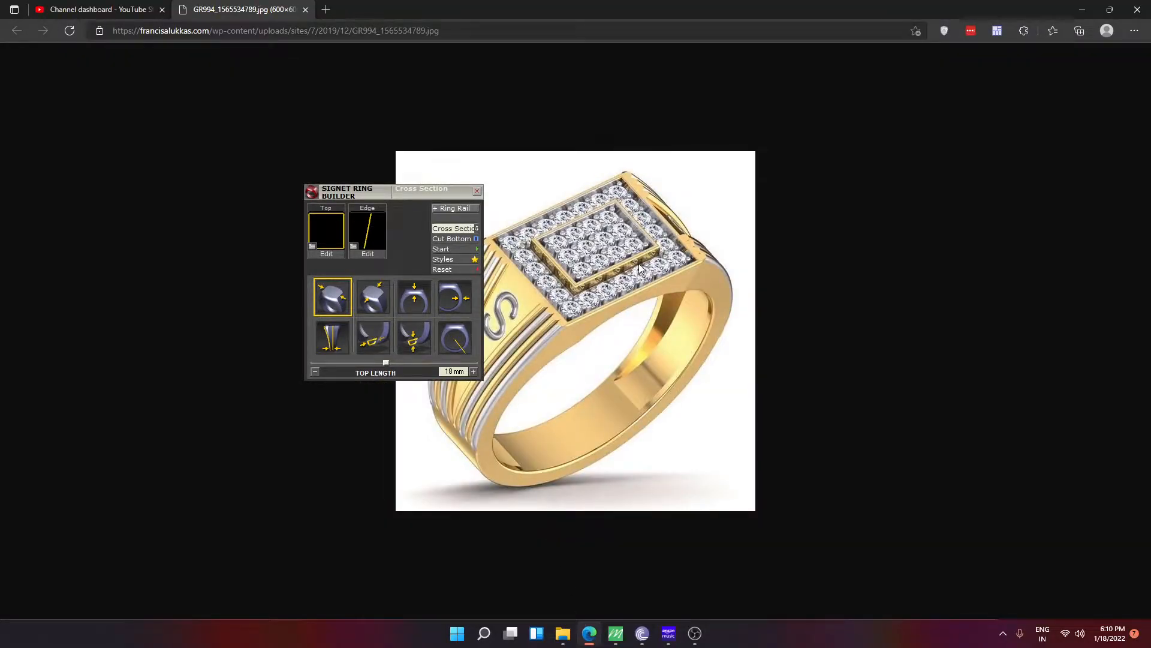
left_click(616, 633)
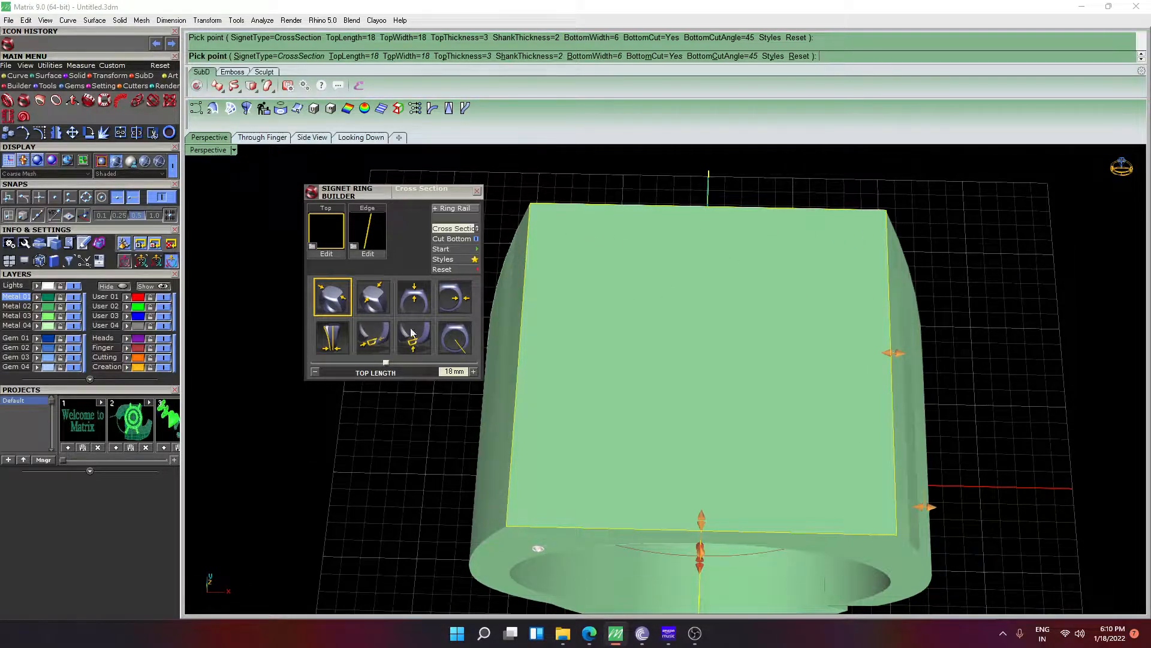
left_click(454, 372)
type("18")
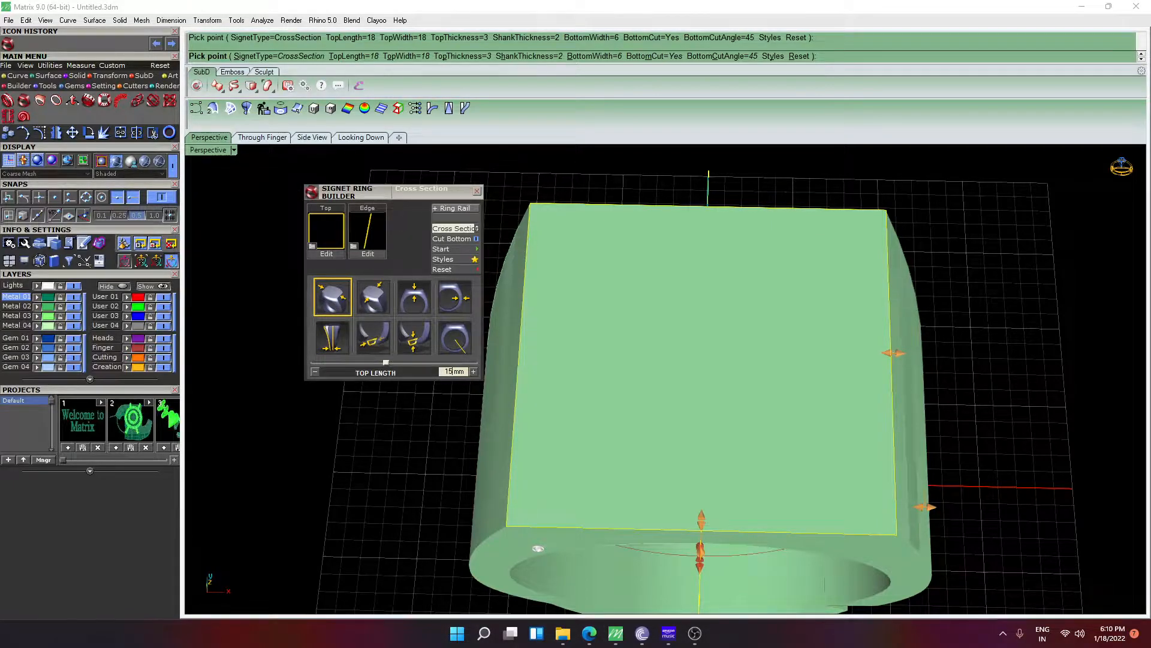
key("Return")
Try a top width of 10 mm on the signet ring and settle on 12 mm
left_click(374, 296)
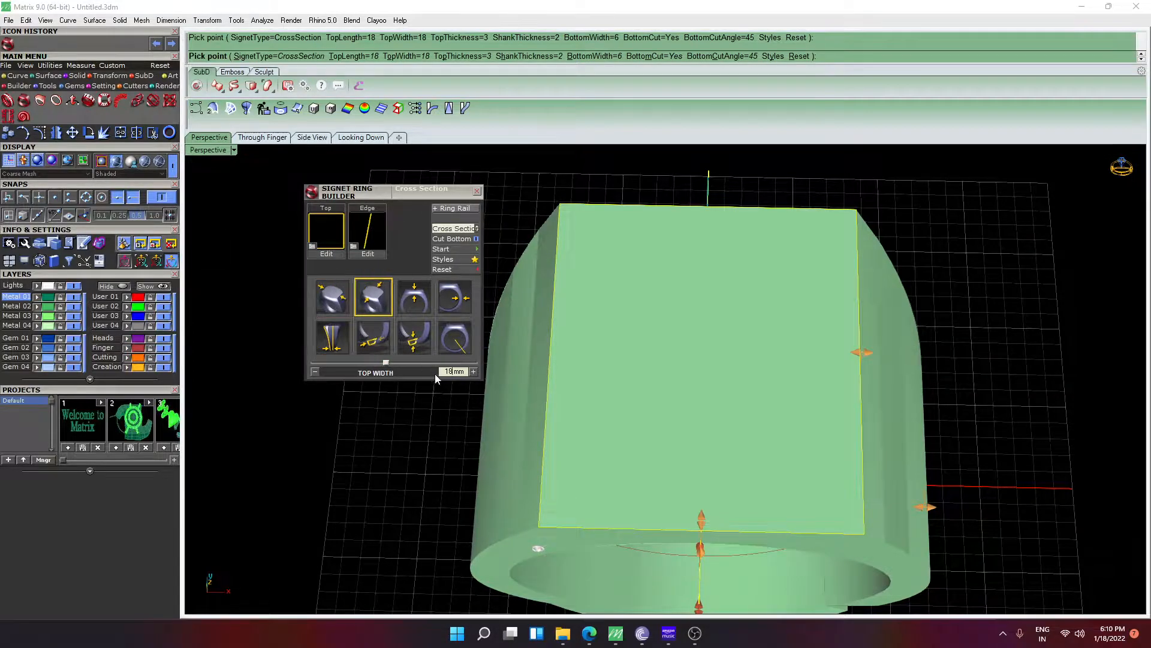
type("10")
key("Return")
right_click_drag(586, 391, 839, 390)
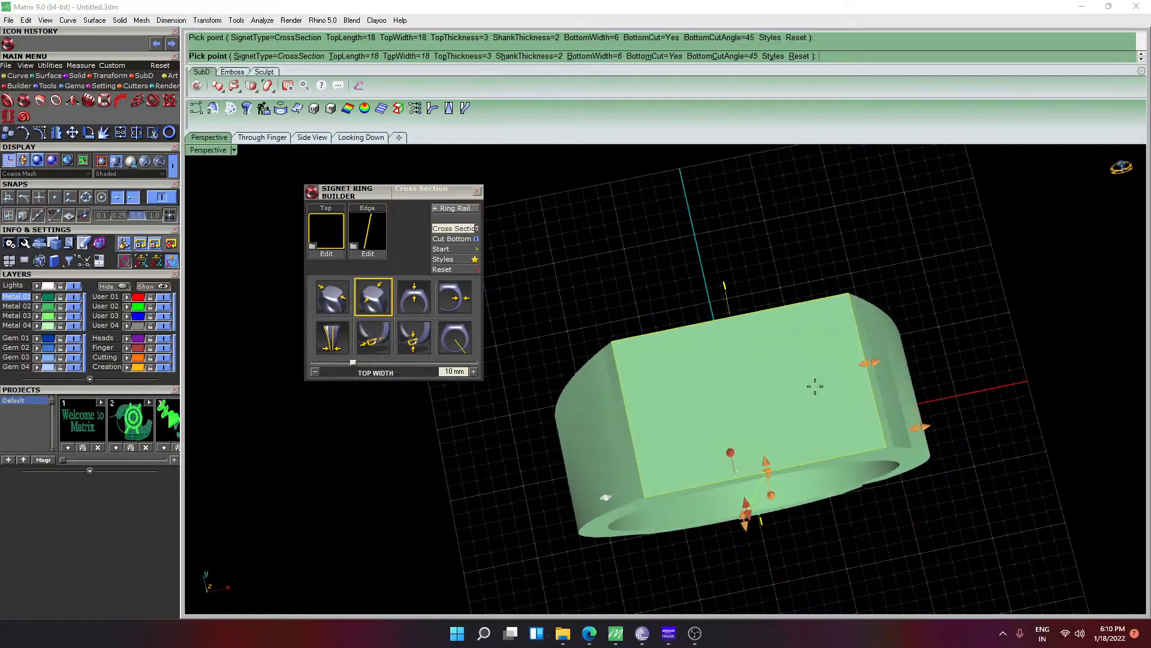
left_click(449, 371)
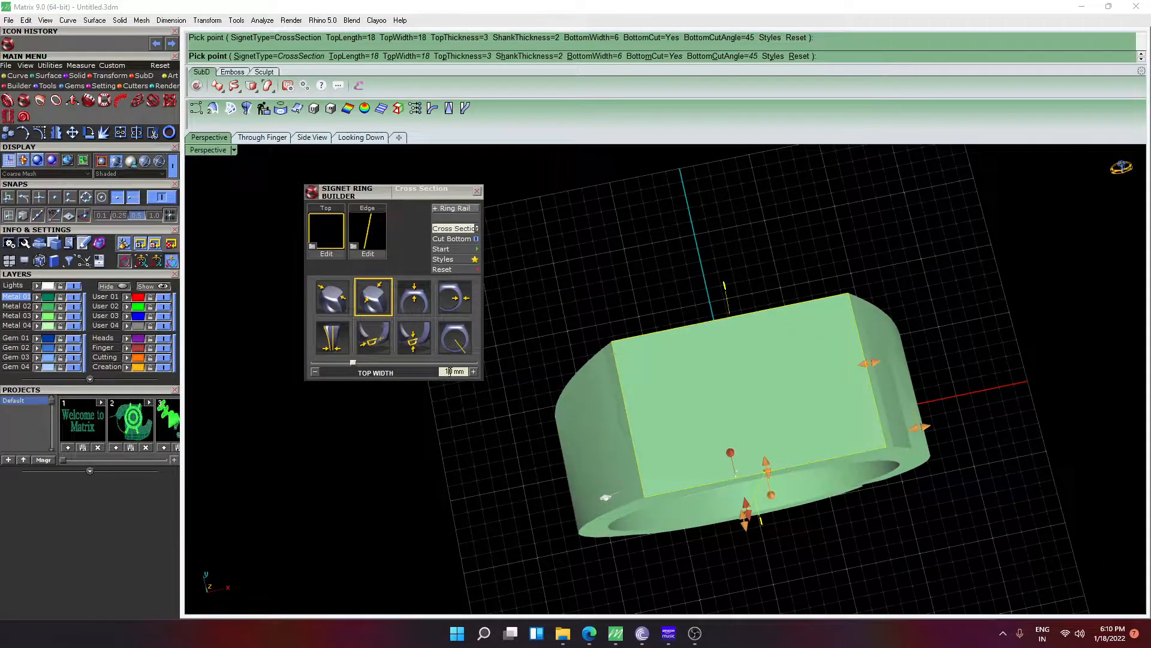
type("2")
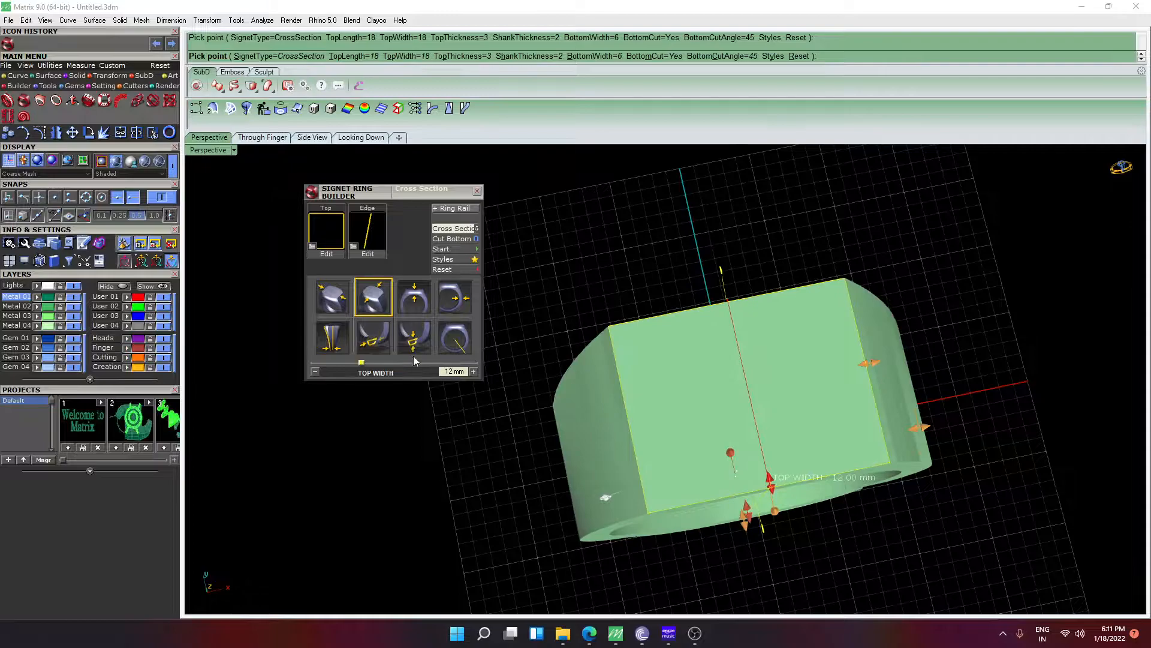
Review the signet ring's sides and set its bottom width to 5 mm
scroll(750, 389, "down", 4)
right_click_drag(750, 383, 523, 294)
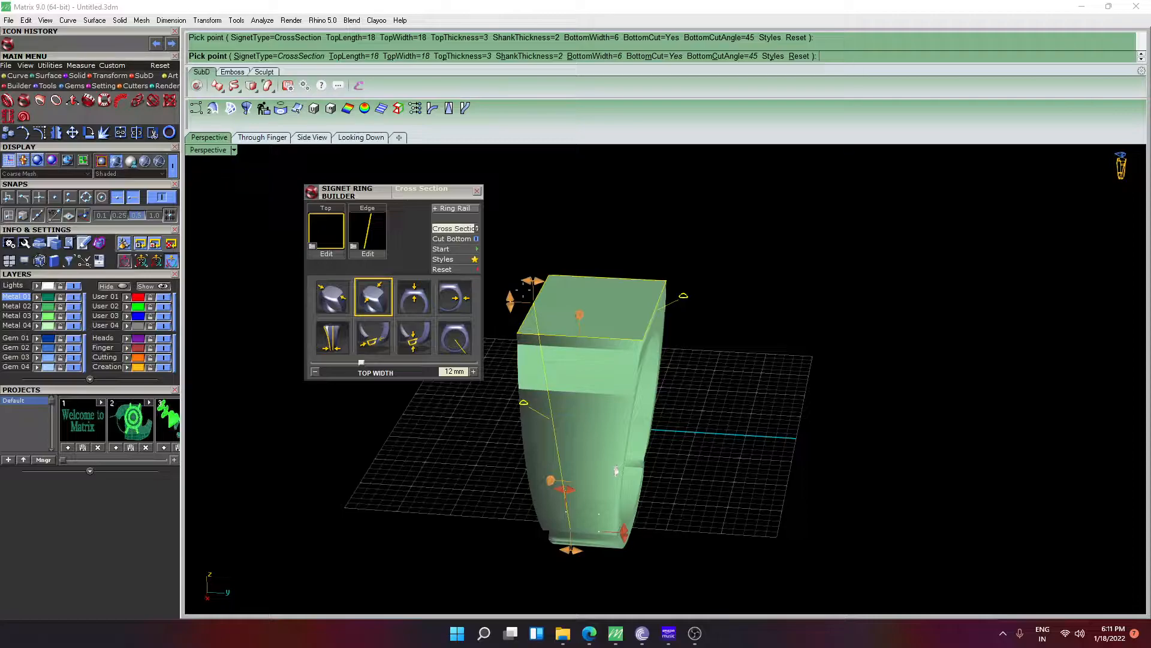
right_click_drag(568, 174, 819, 238)
left_click(468, 300)
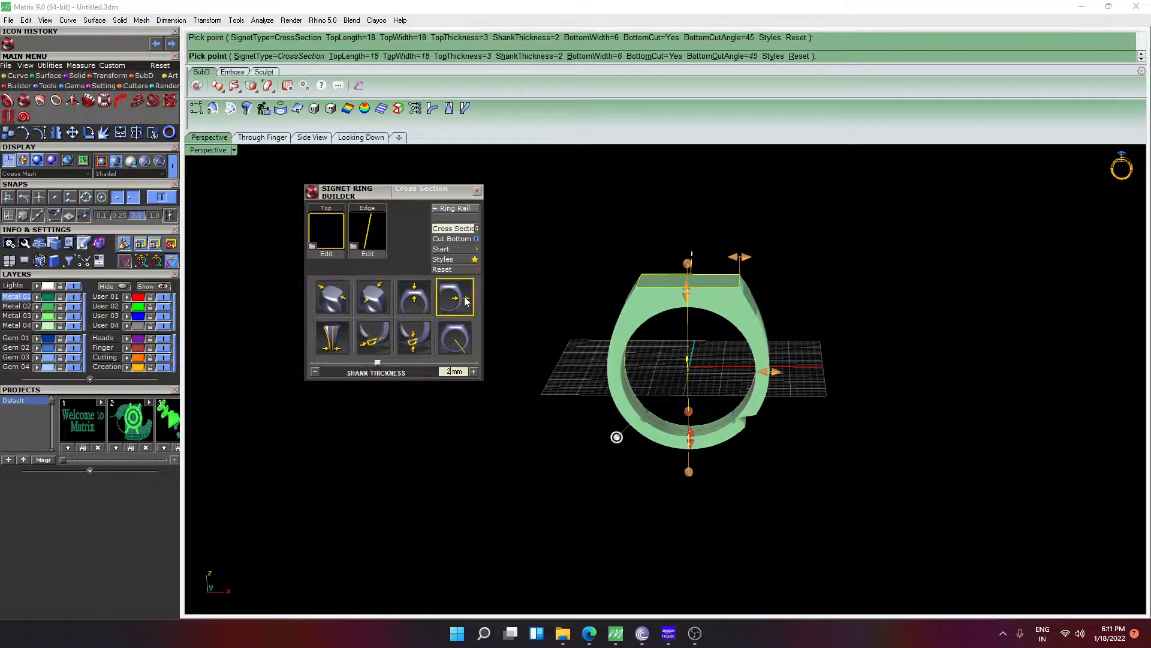
left_click(332, 338)
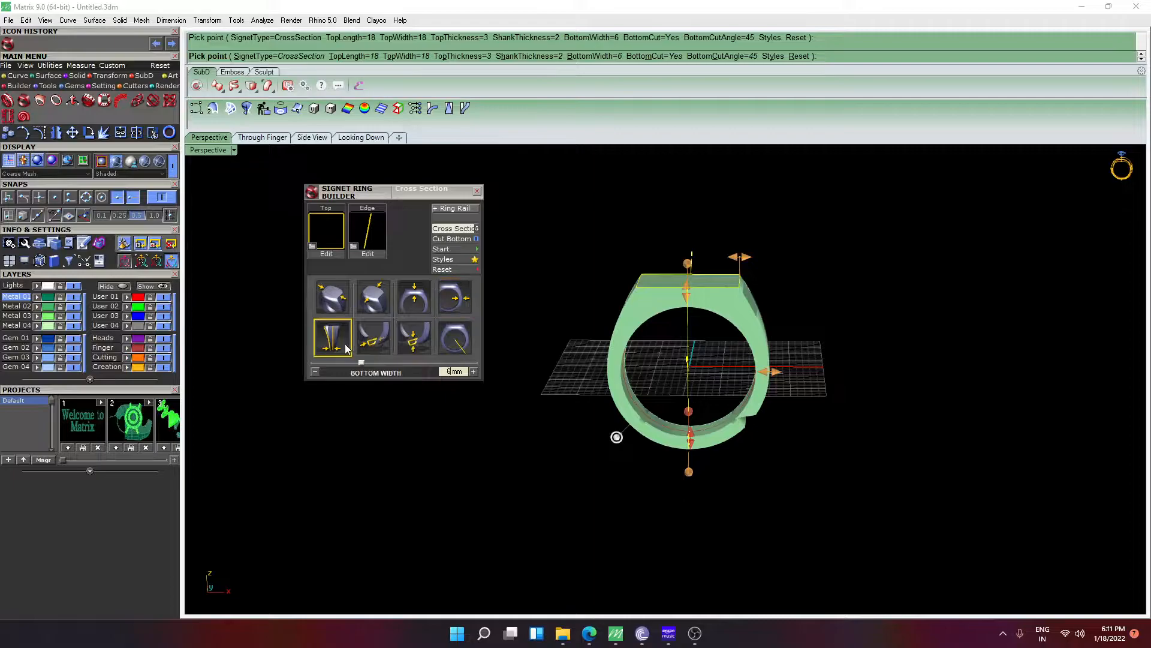
type("5")
key("Return")
scroll(711, 384, "up", 5)
right_click_drag(713, 384, 678, 360)
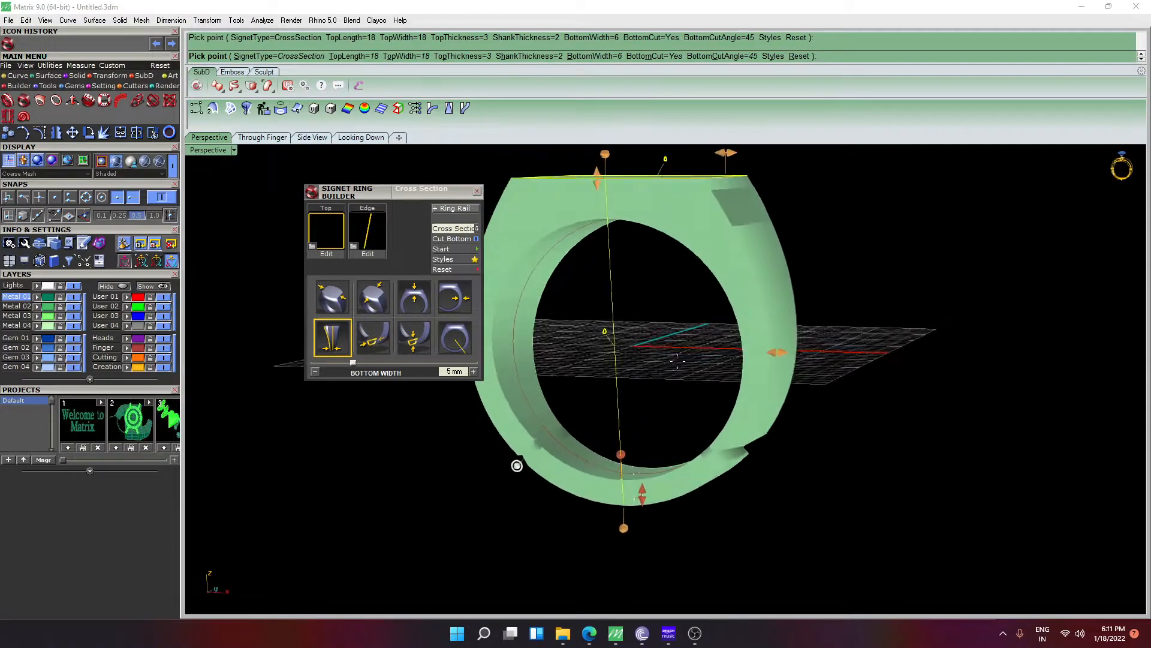
Set the bottom cut angle of the signet ring to 0
left_click(463, 348)
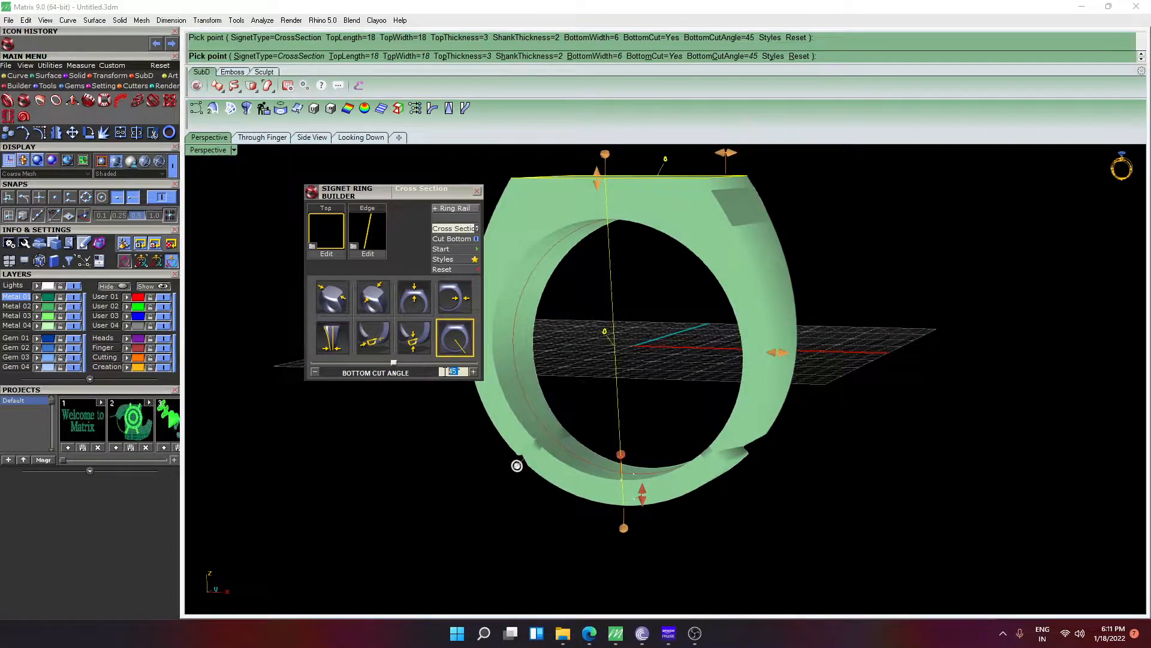
type("0")
key("Return")
scroll(612, 426, "down", 4)
right_click_drag(651, 327, 750, 343)
scroll(696, 368, "up", 4)
Set the signet's top thickness to 2 mm, then finish the ring and close the Signet Ring Builder
left_click(414, 296)
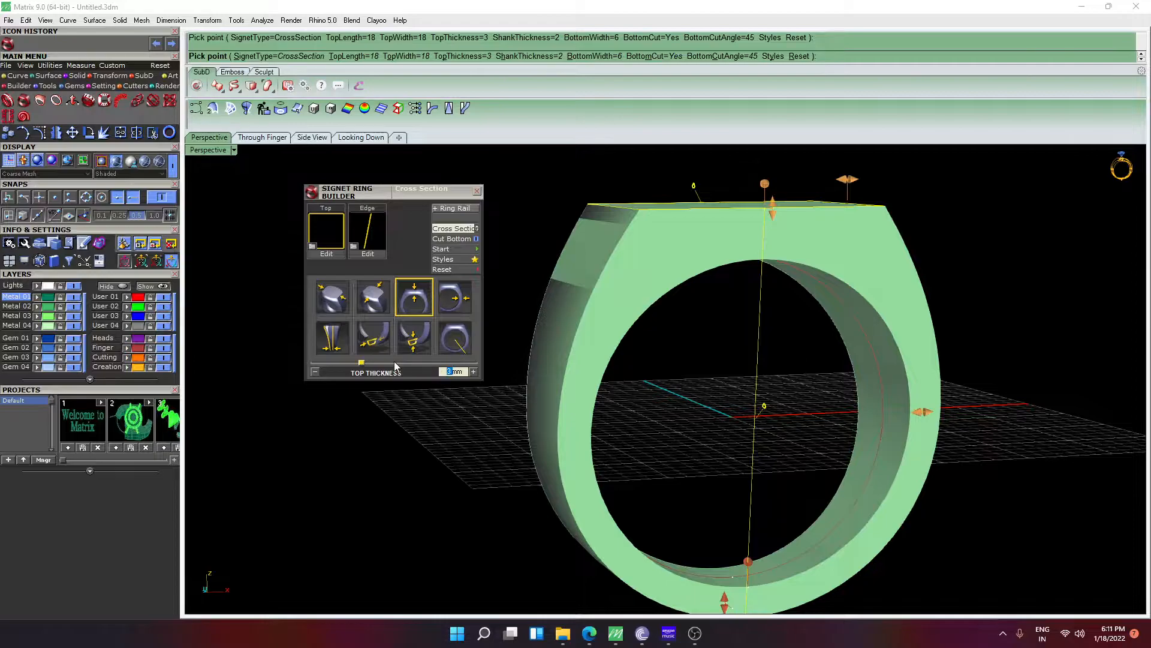
type("2")
key("Return")
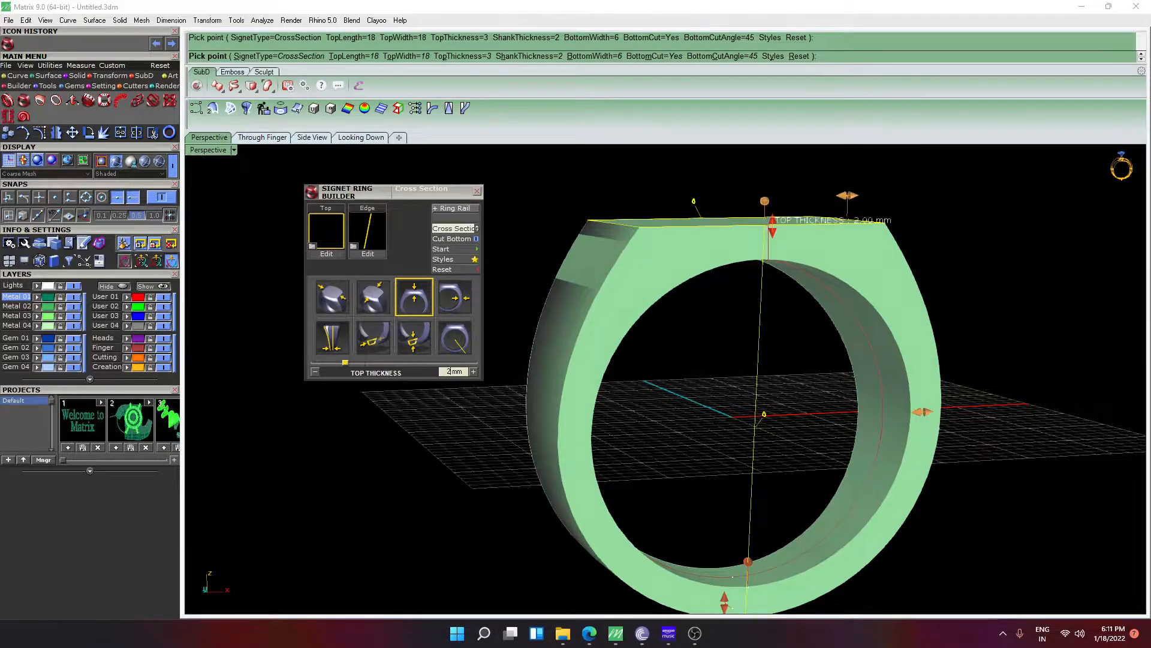
scroll(644, 373, "down", 2)
right_click_drag(645, 373, 566, 416)
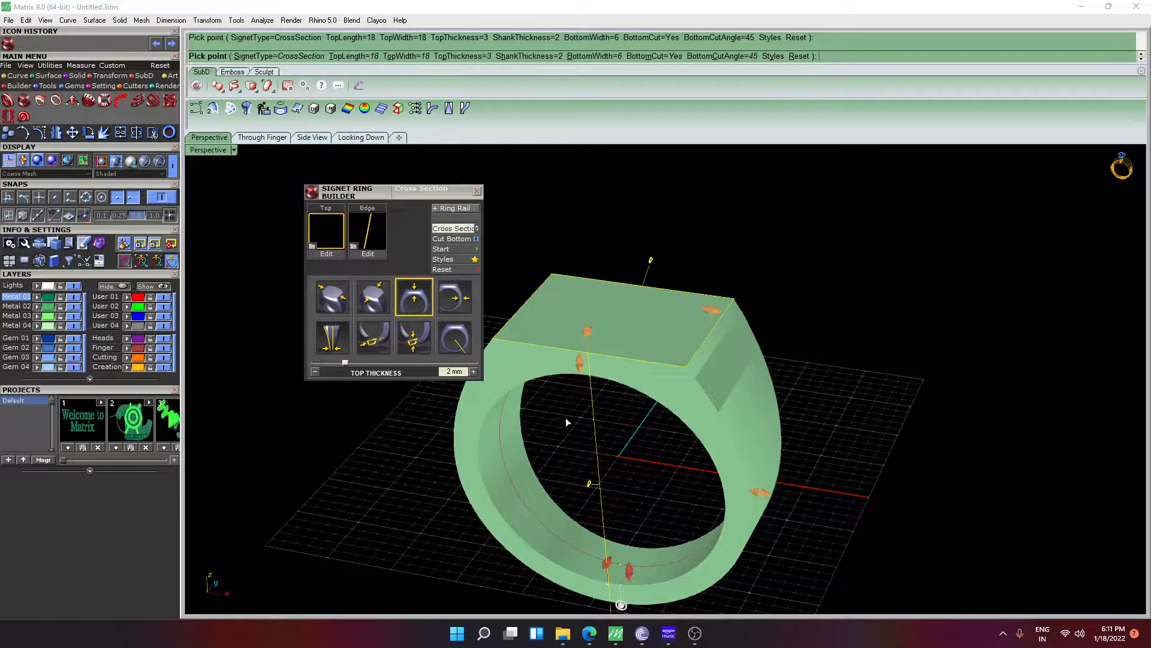
right_click(565, 422)
left_click(477, 191)
right_click_drag(536, 235, 691, 234)
Switch to the browser to review the reference ring image and compare it with the modelled signet ring
left_click(594, 639)
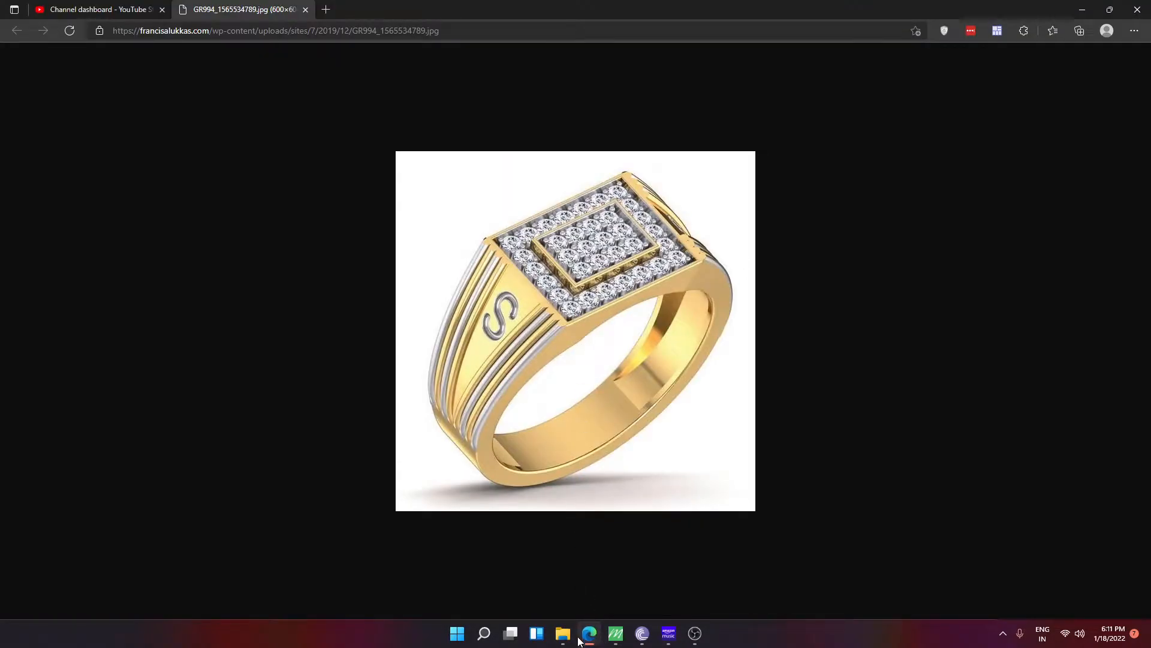
mouse_move(590, 633)
left_click(591, 633)
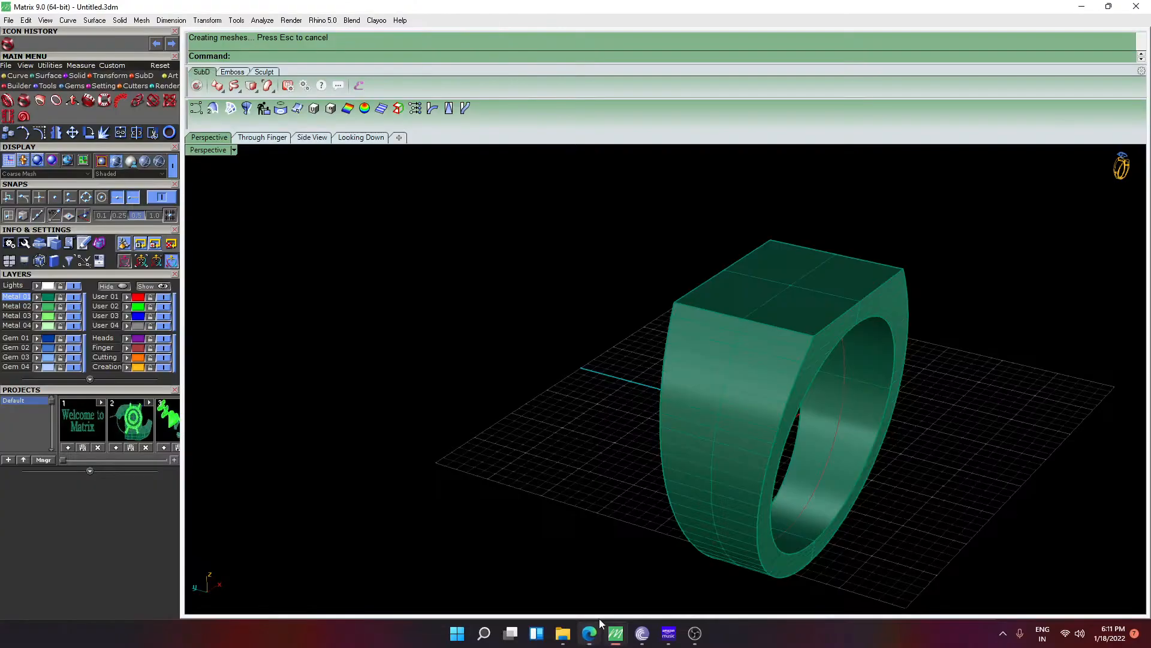
right_click_drag(934, 234, 578, 323)
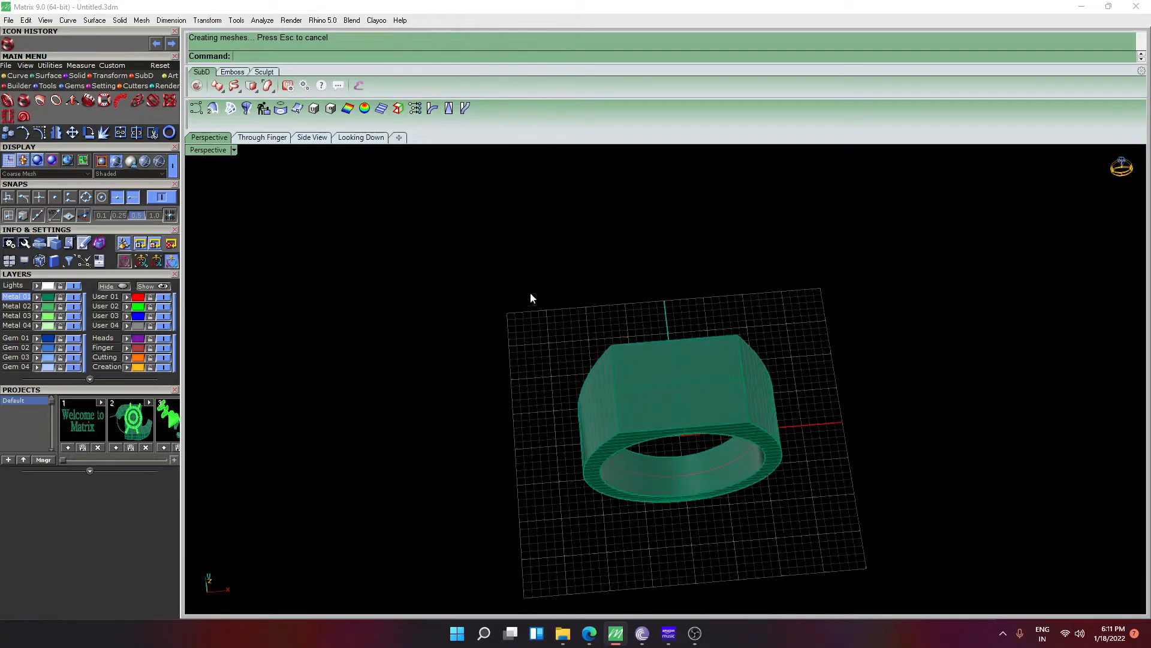
Show the ring in the Looking Down view with the Shaded display mode
left_click(360, 137)
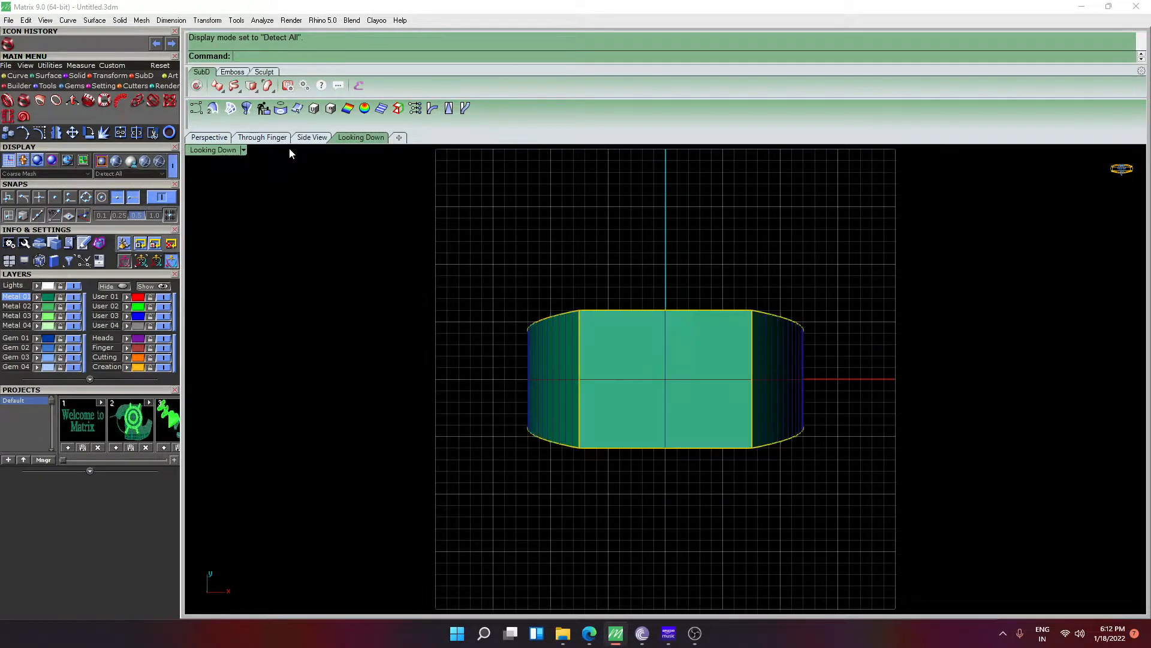
left_click(243, 150)
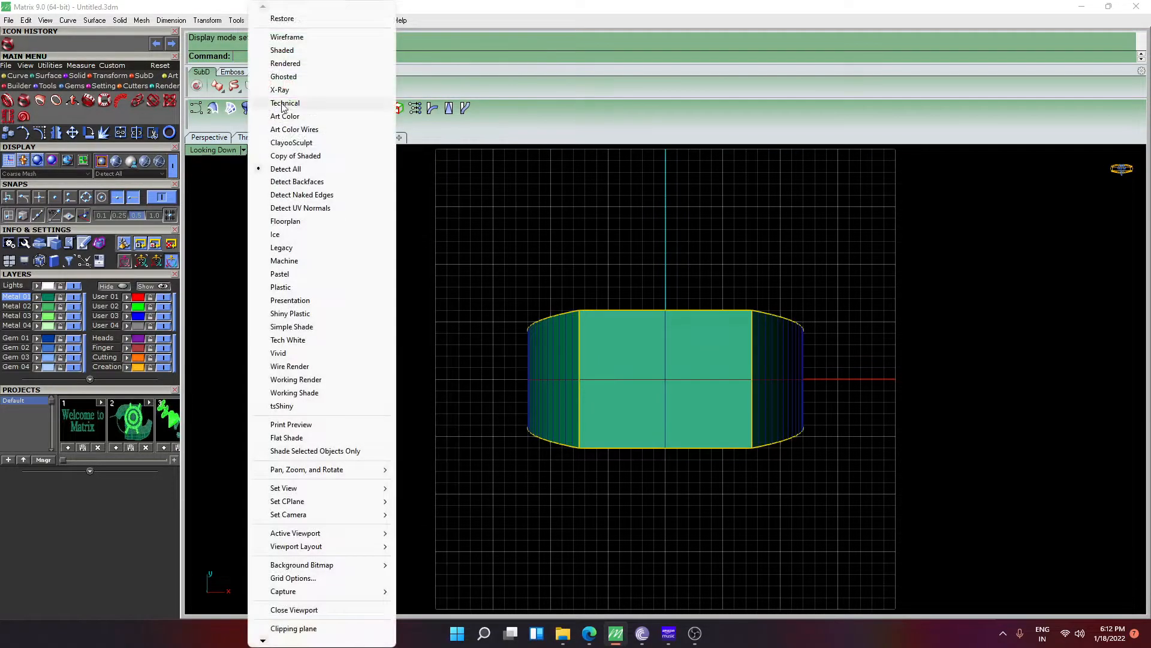
left_click(282, 50)
right_click_drag(732, 329, 637, 329)
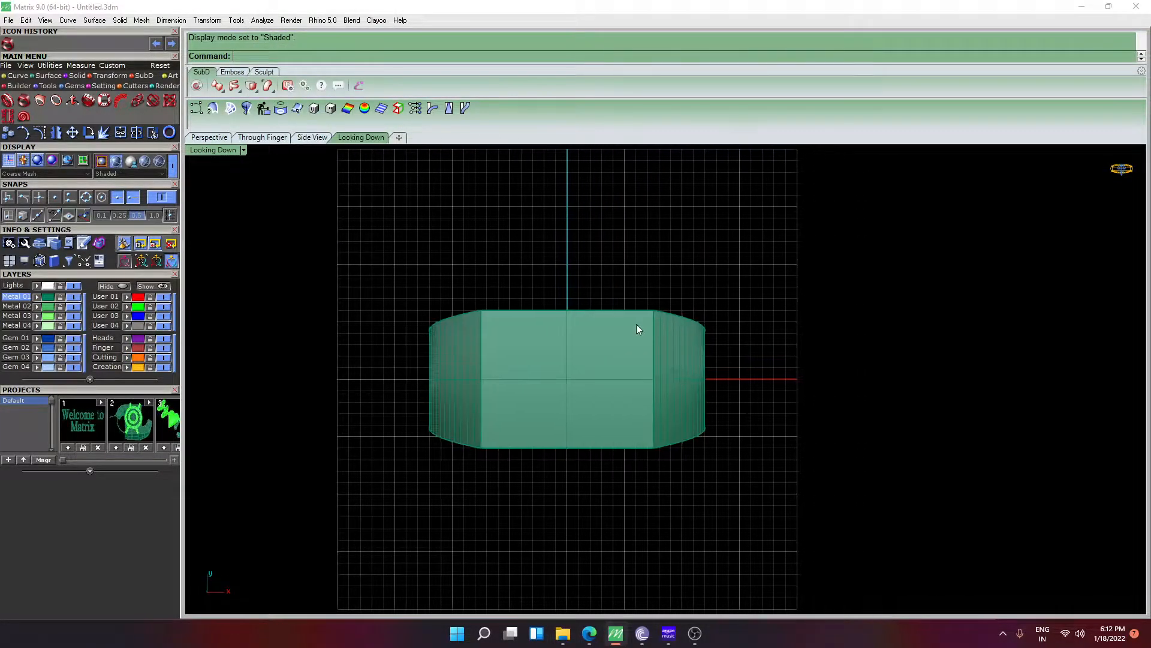
scroll(647, 331, "up", 2)
scroll(541, 333, "up", 1)
Duplicate the four edges of the ring's rectangular top face and join them into one closed curve
type("DupEdge")
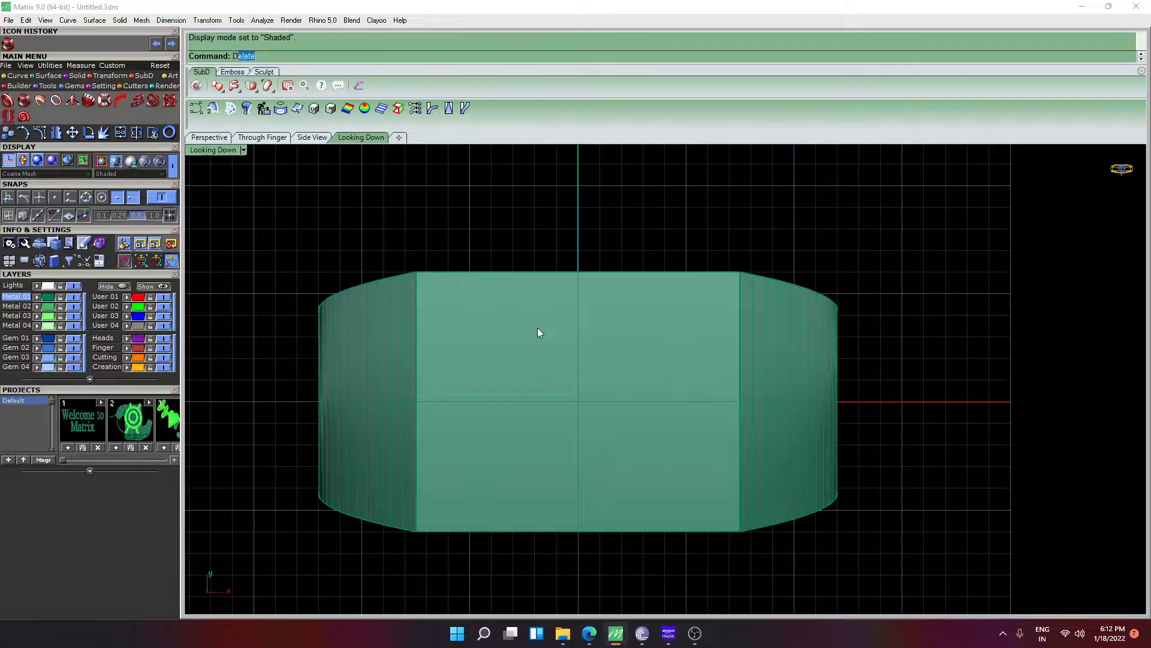
key("Return")
left_click(529, 277)
left_click(415, 311)
left_click(452, 532)
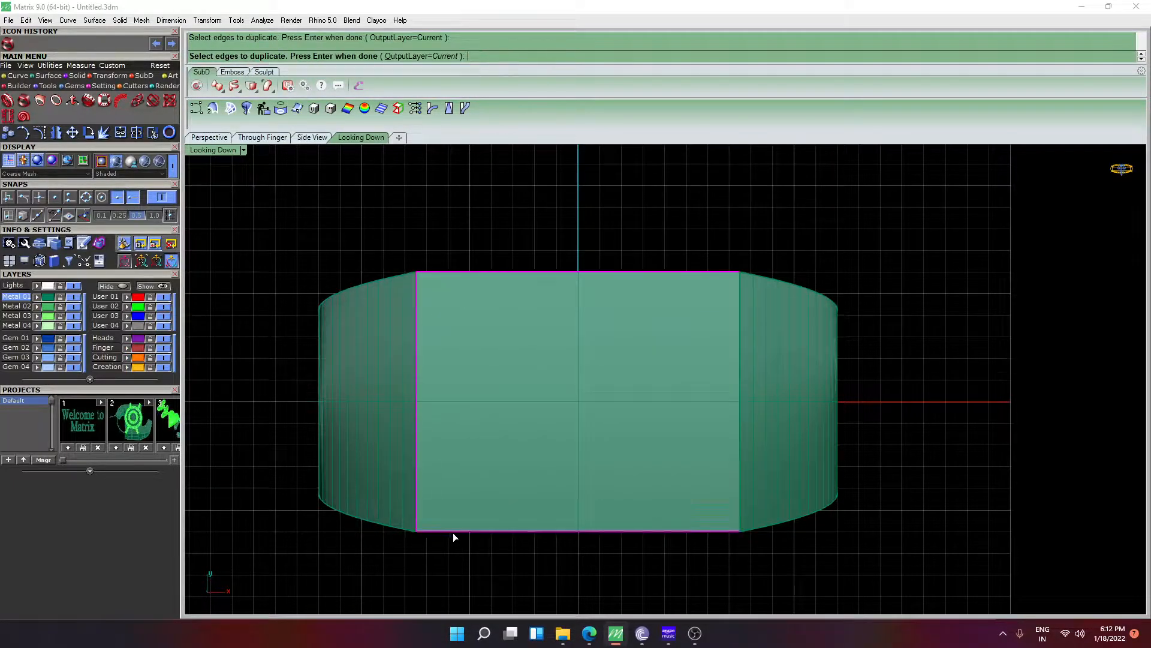
left_click(740, 433)
key("Return")
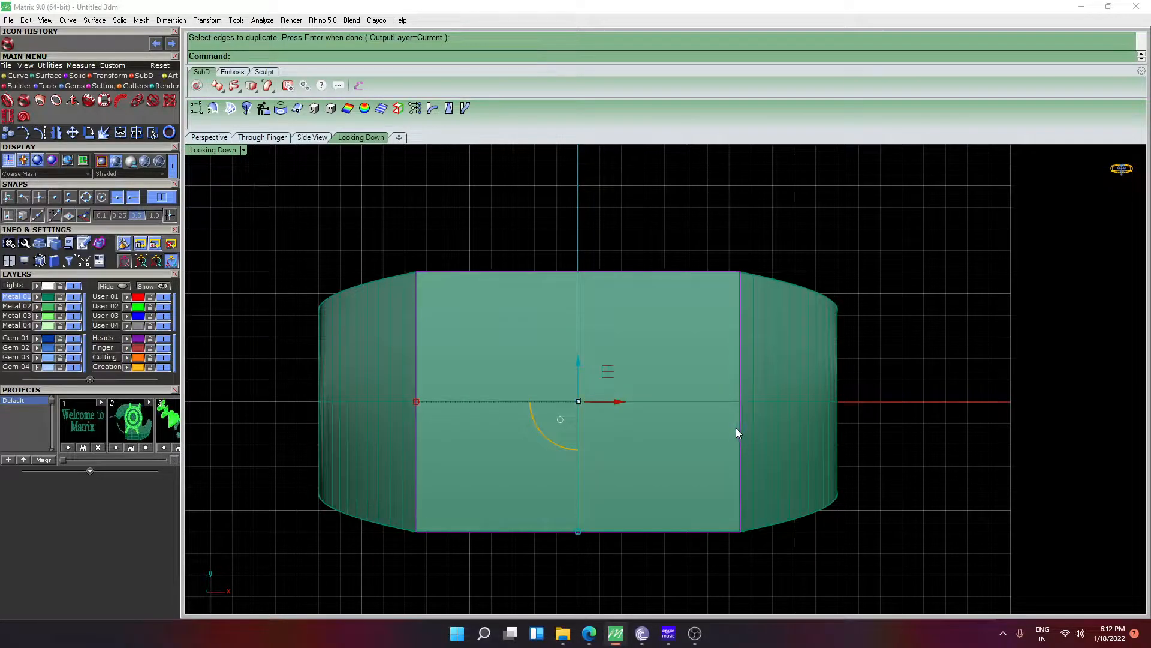
Offset the closed top outline 2 mm inward with sharp corners
type("Off")
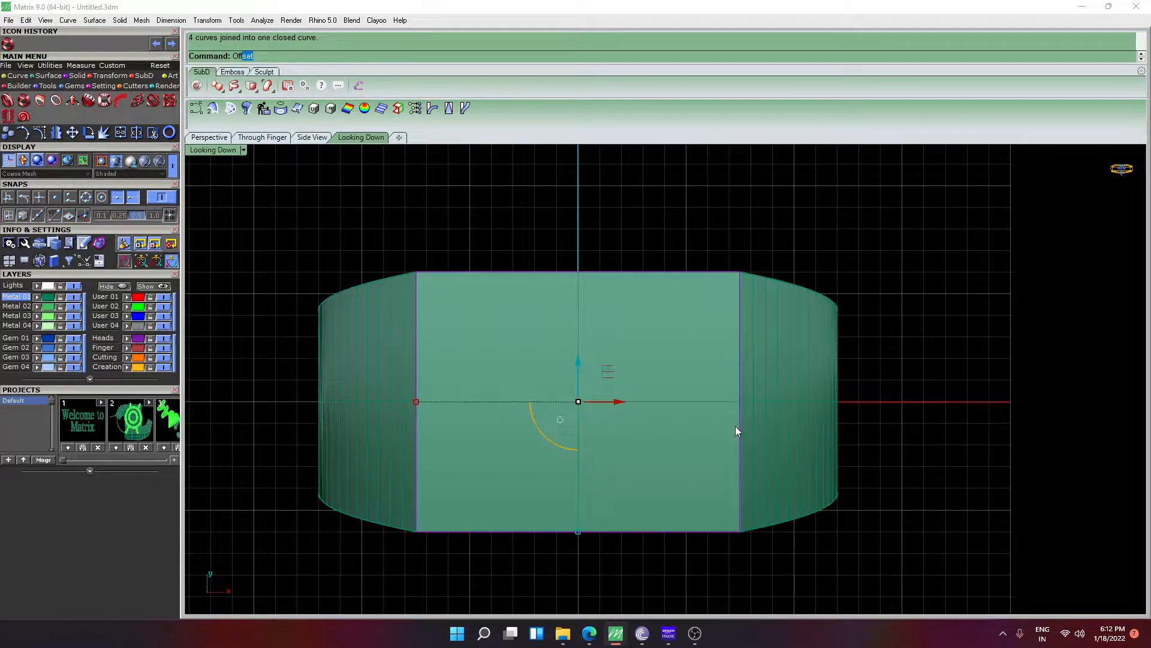
key("Return")
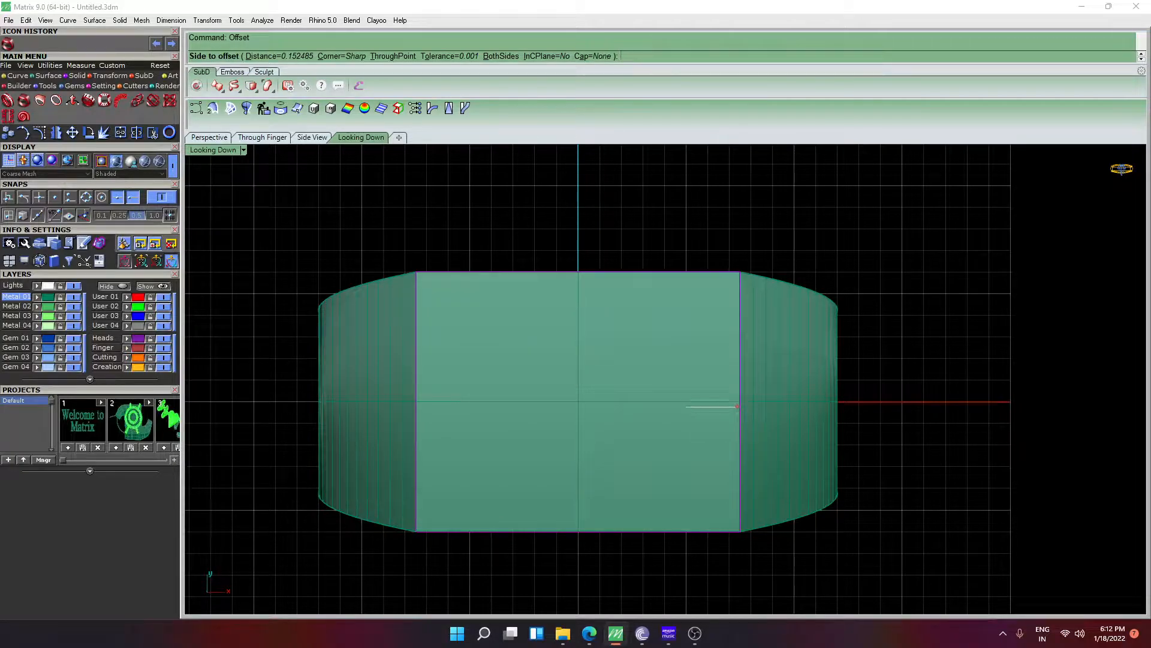
type("2")
key("Return")
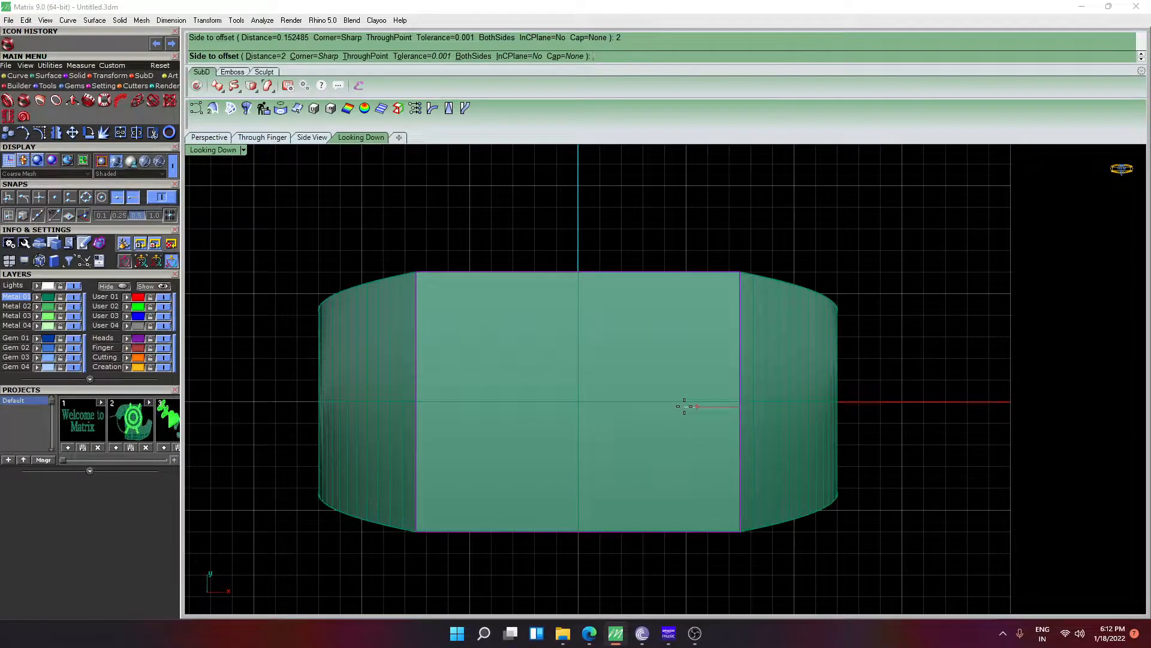
left_click(684, 406)
Offset the inner rectangle another 1 mm inward
right_click(634, 325)
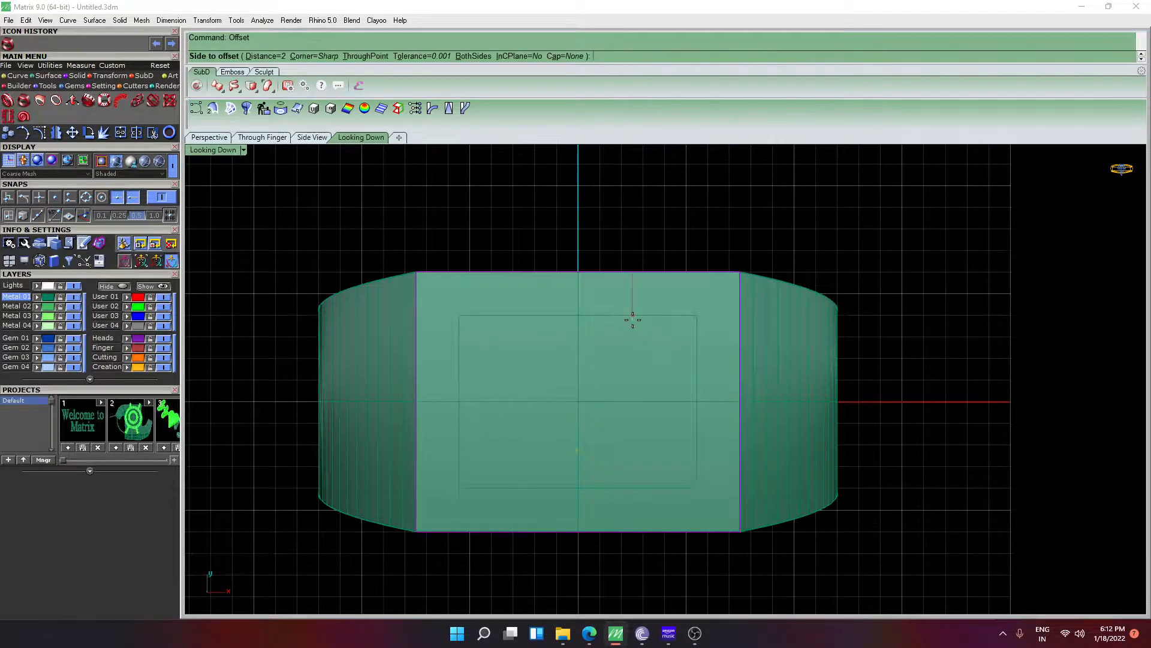
left_click(635, 316)
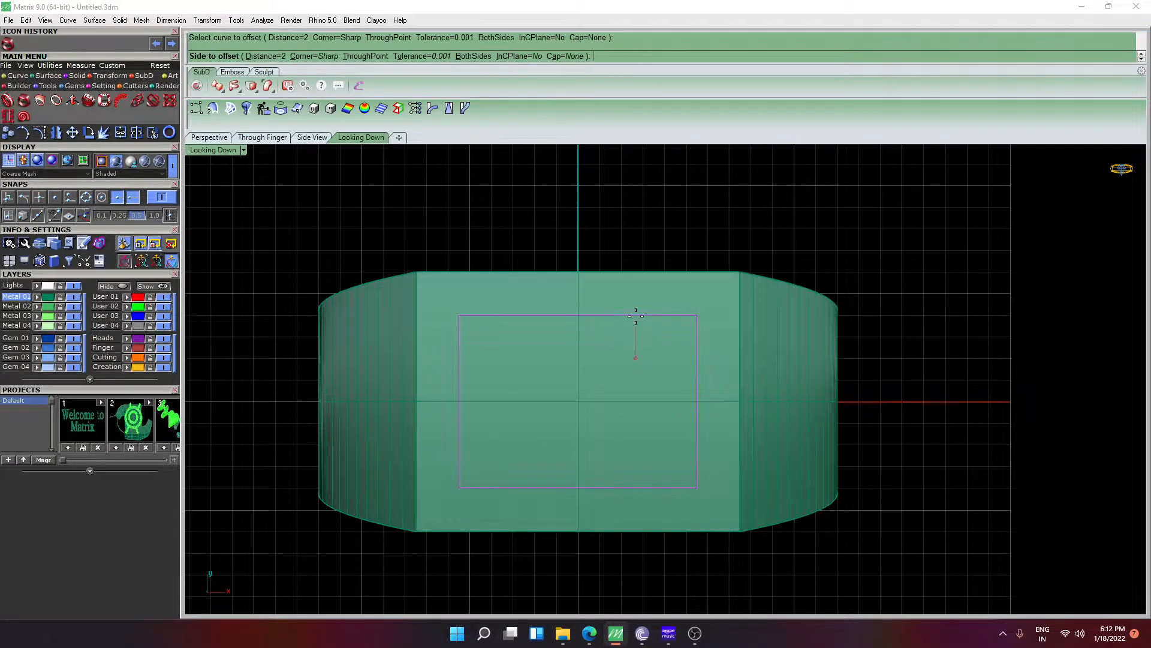
left_click(635, 354)
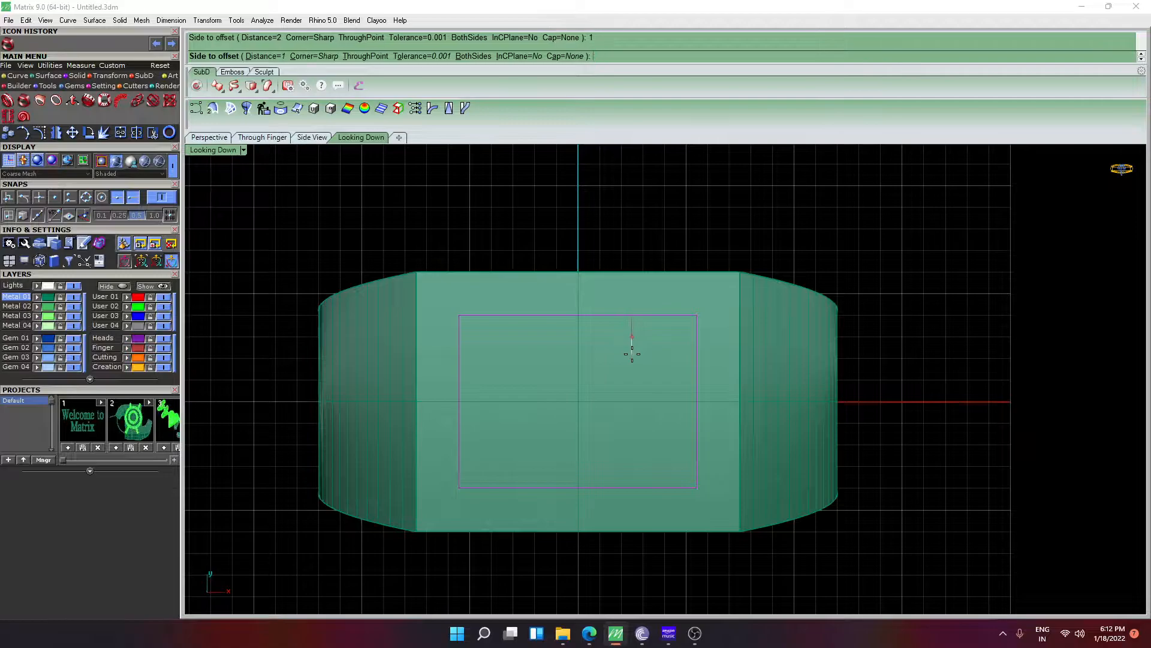
key("Escape")
scroll(632, 355, "down", 2)
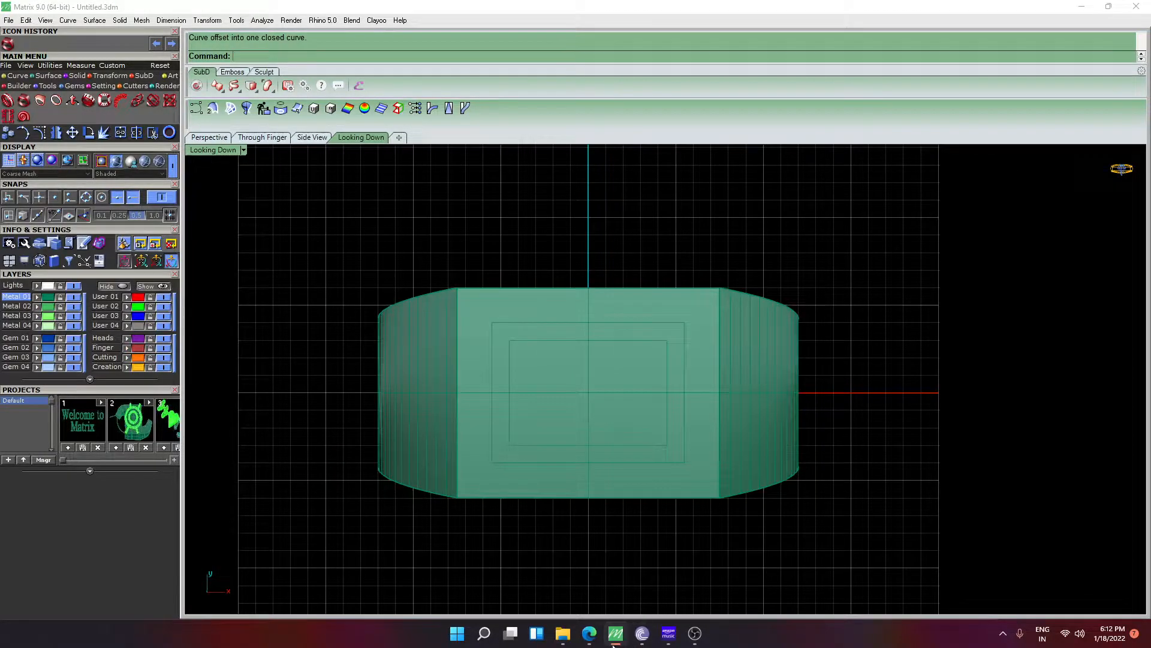
Check the stone layout on the reference image in the browser and examine the ring's top in the Perspective view
left_click(588, 641)
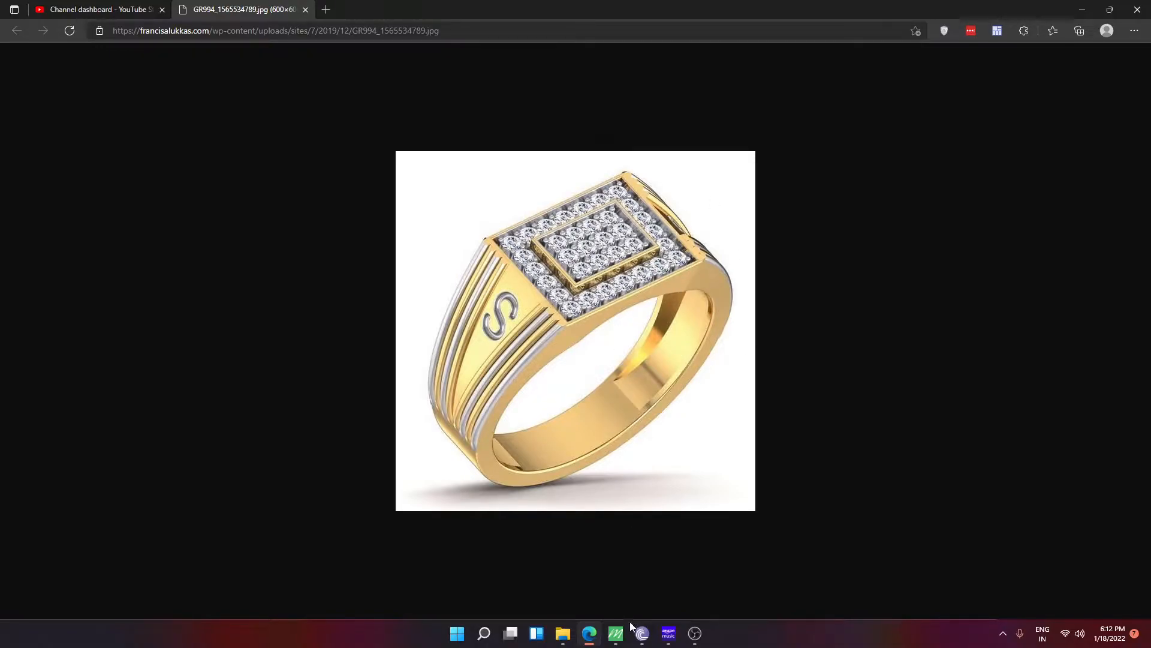
left_click(596, 640)
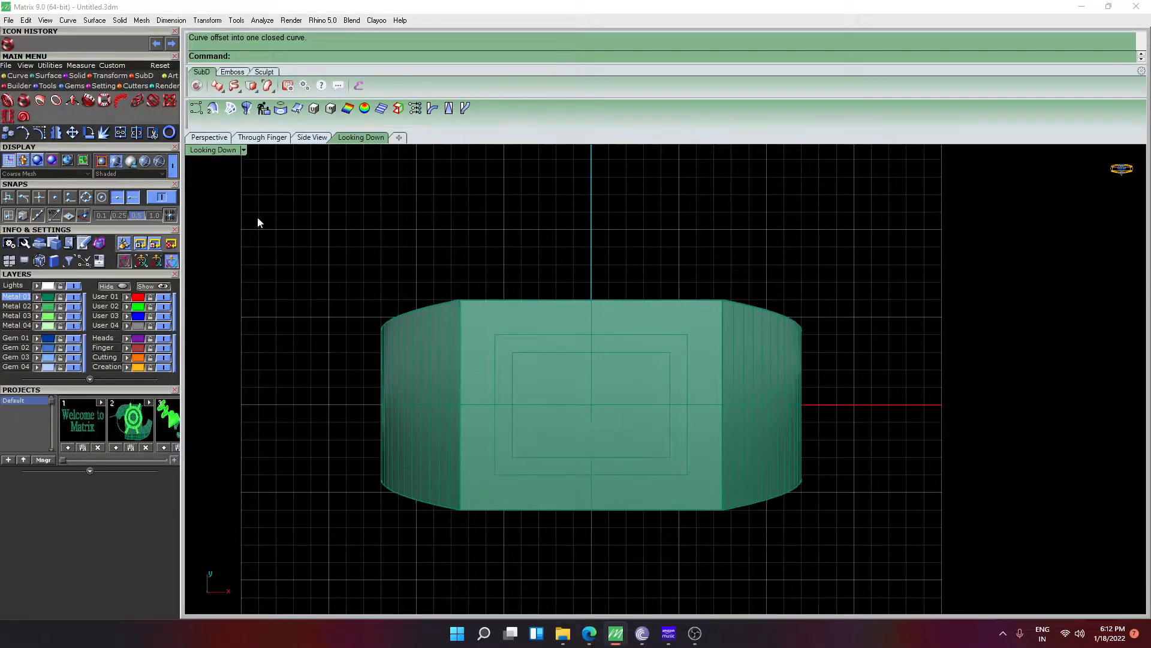
left_click(226, 140)
scroll(539, 274, "down", 4)
right_click_drag(598, 298, 570, 302)
scroll(594, 312, "up", 10)
right_click_drag(631, 347, 581, 342)
scroll(478, 342, "up", 6)
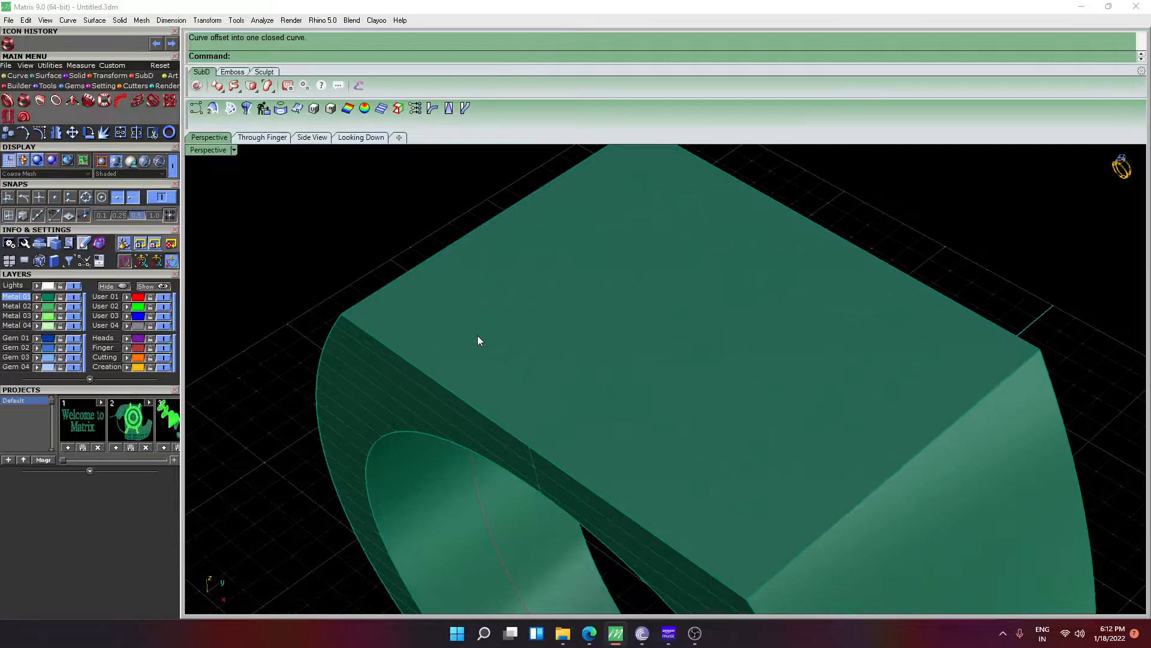
left_click(479, 336)
left_click(509, 367)
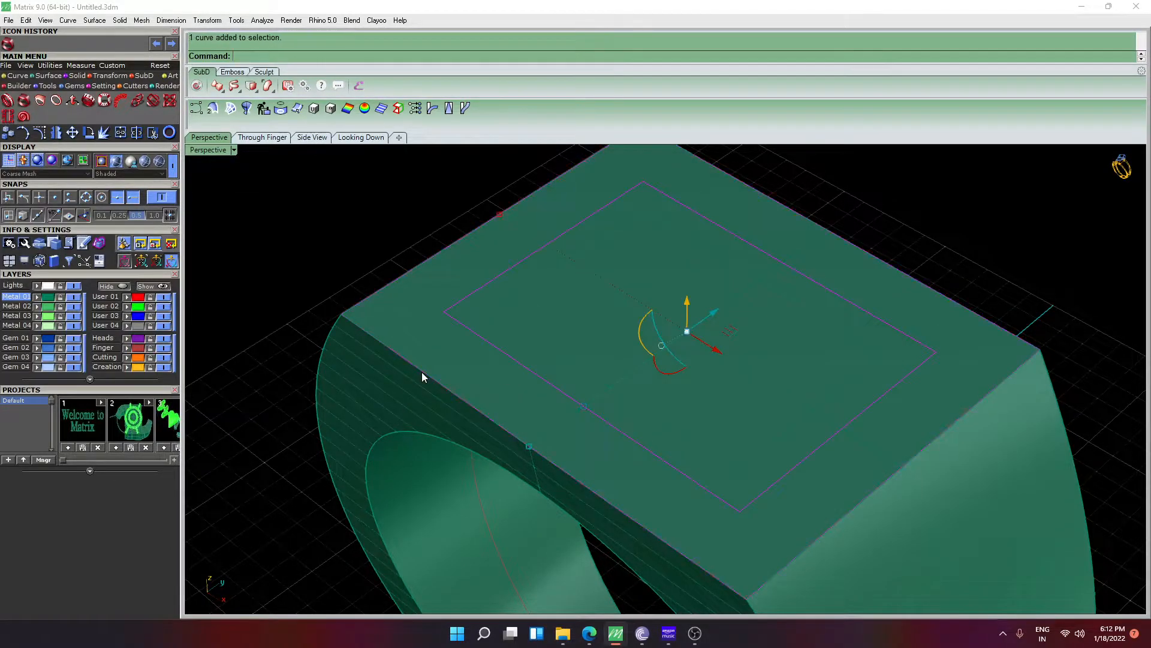
scroll(511, 411, "down", 5)
right_click_drag(533, 401, 558, 391)
scroll(767, 330, "up", 5)
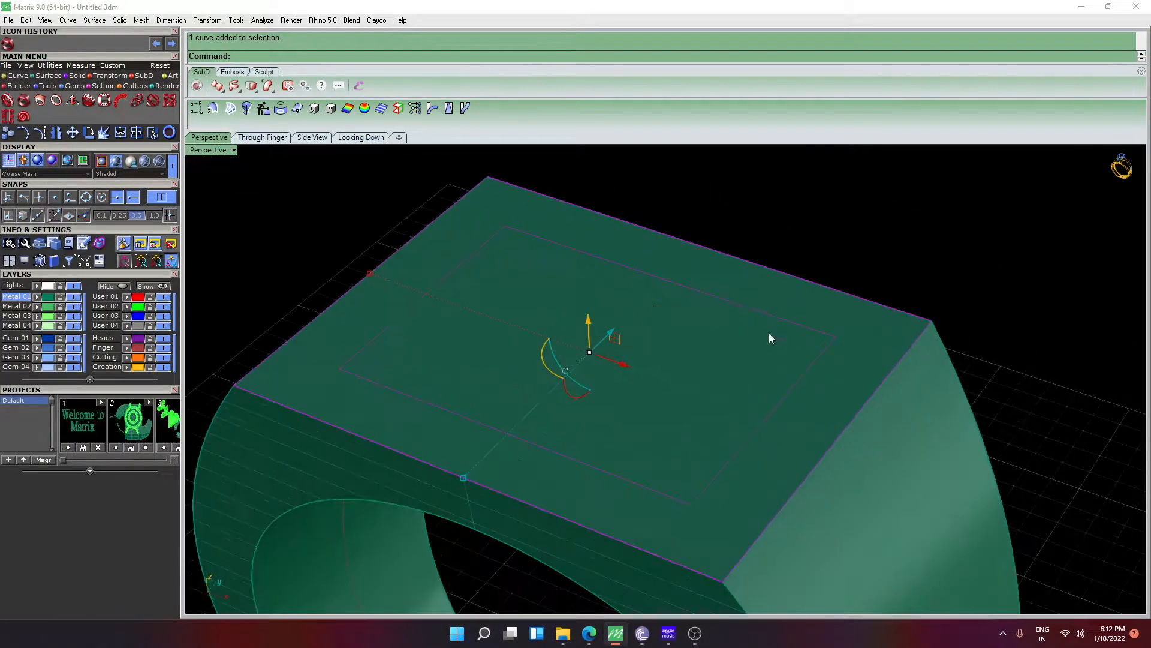
scroll(772, 340, "down", 5)
right_click_drag(769, 340, 687, 314)
key("Escape")
Offset the larger inner rectangle on the ring's top 0.3 mm outward
scroll(718, 340, "up", 2)
type("Of")
key("Return")
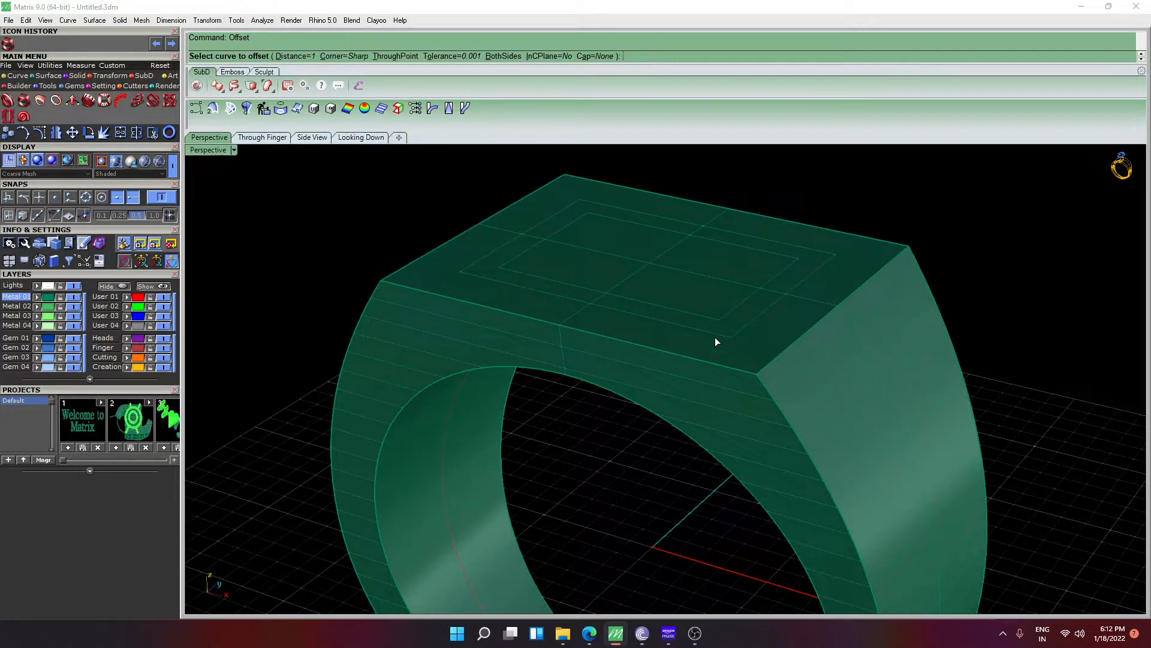
left_click(713, 332)
key("Return")
left_click(708, 336)
right_click_drag(708, 336, 684, 345)
Offset the outer boundary curve of the ring's top 0.3 mm inward
right_click(670, 365)
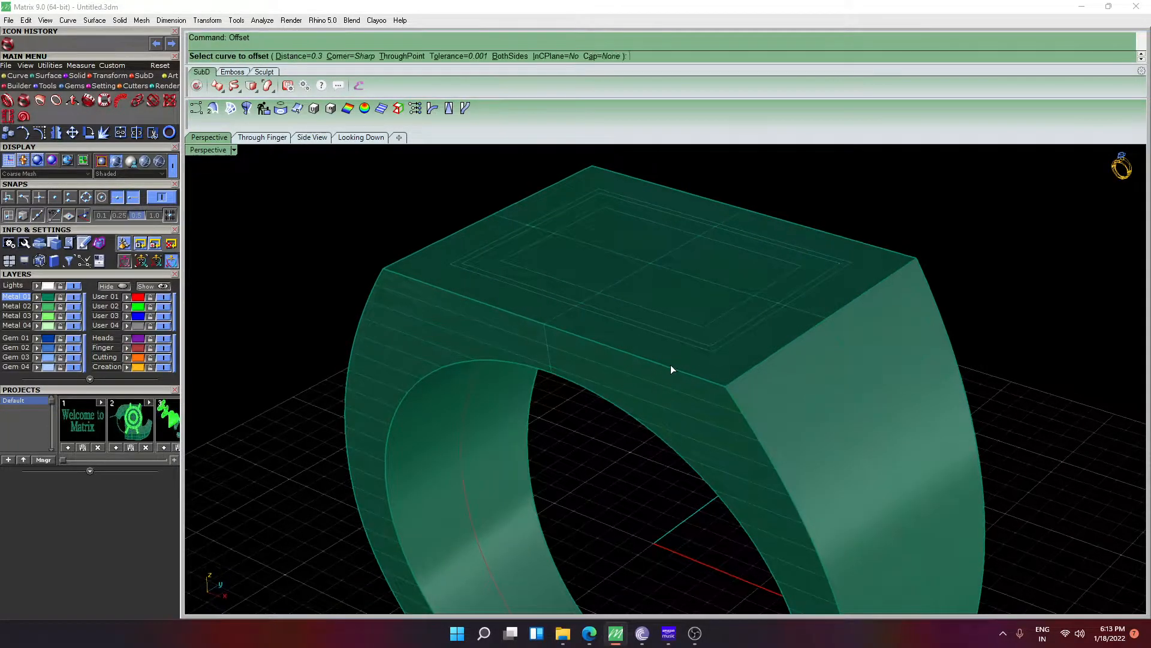
left_click(674, 367)
left_click(706, 403)
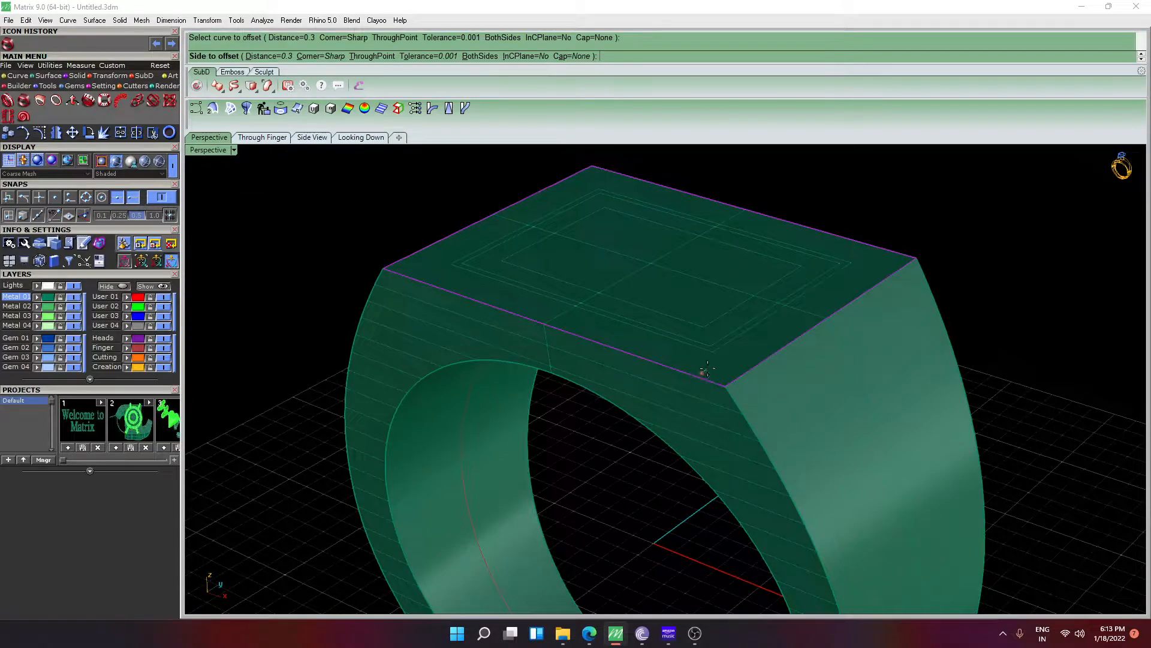
left_click(708, 369)
Place the 0.3 mm inward offset of the outer boundary and raise it together with the larger inner rectangle by 0.35 mm
left_click(707, 372)
left_click(712, 352, "shift")
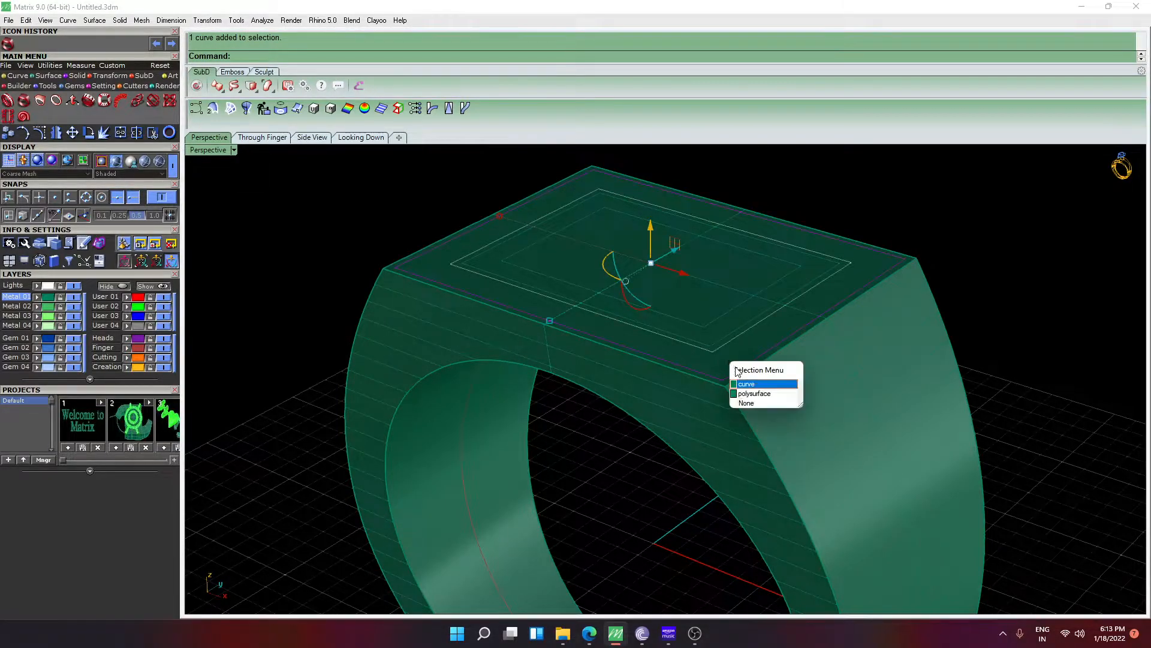
left_click(744, 383)
right_click_drag(742, 383, 653, 228)
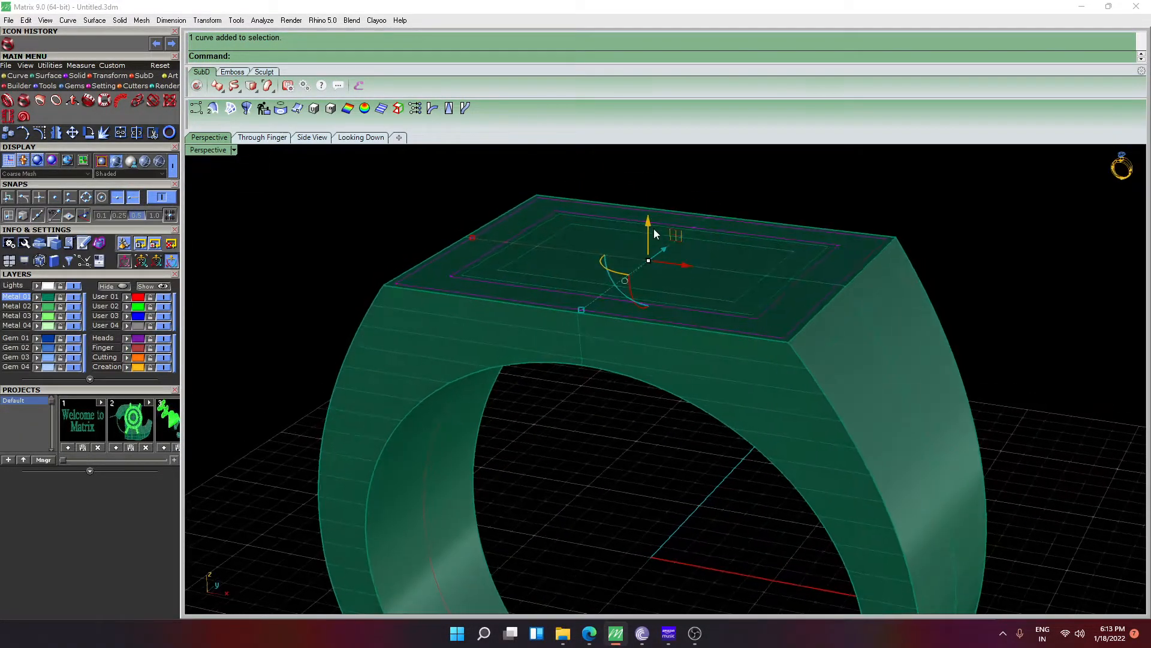
left_click(649, 219)
type(".35")
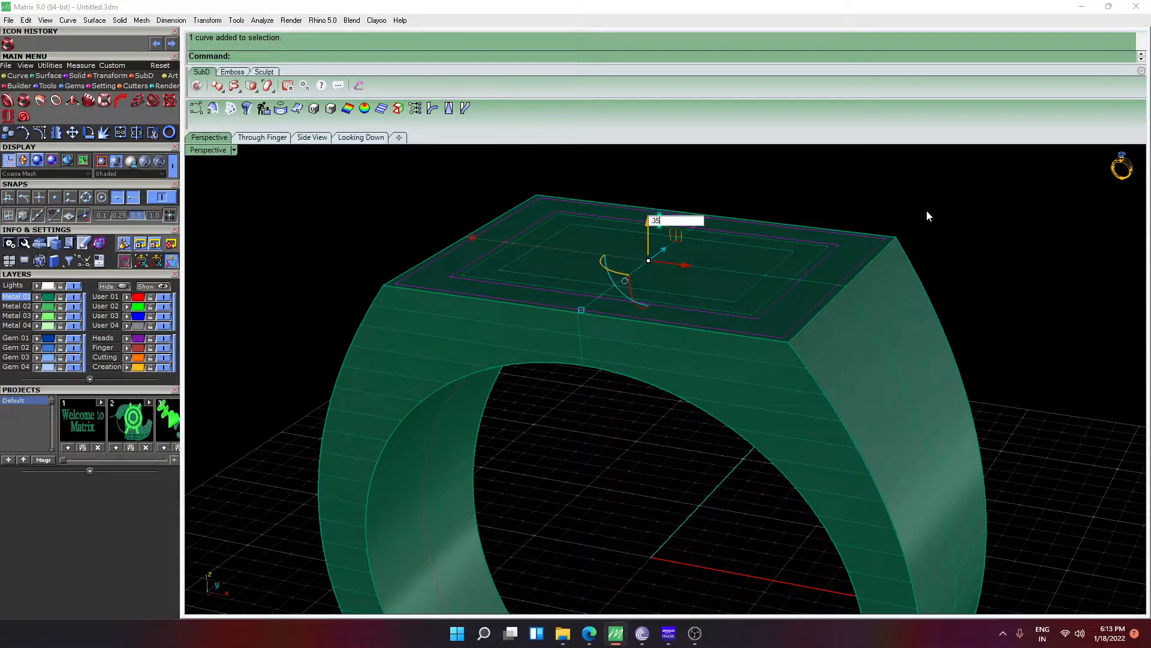
key("Return")
key("Return")
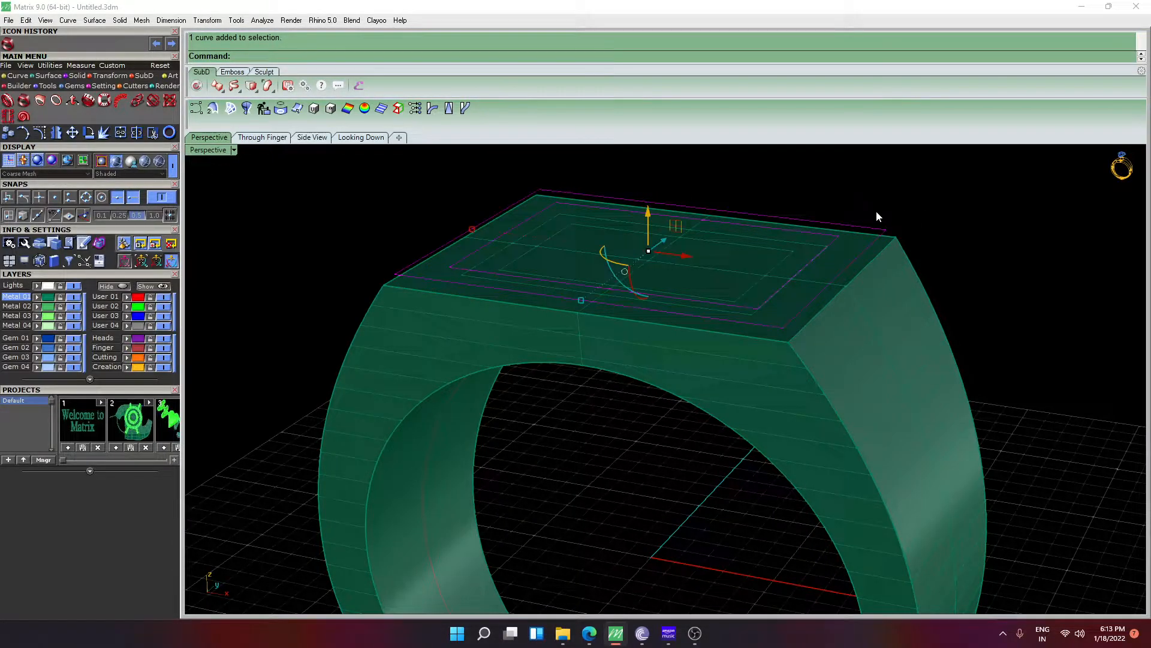
Create a planar surface between the two raised rectangles and extrude it 0.7 mm to both sides as a solid
type("PlanarSrf")
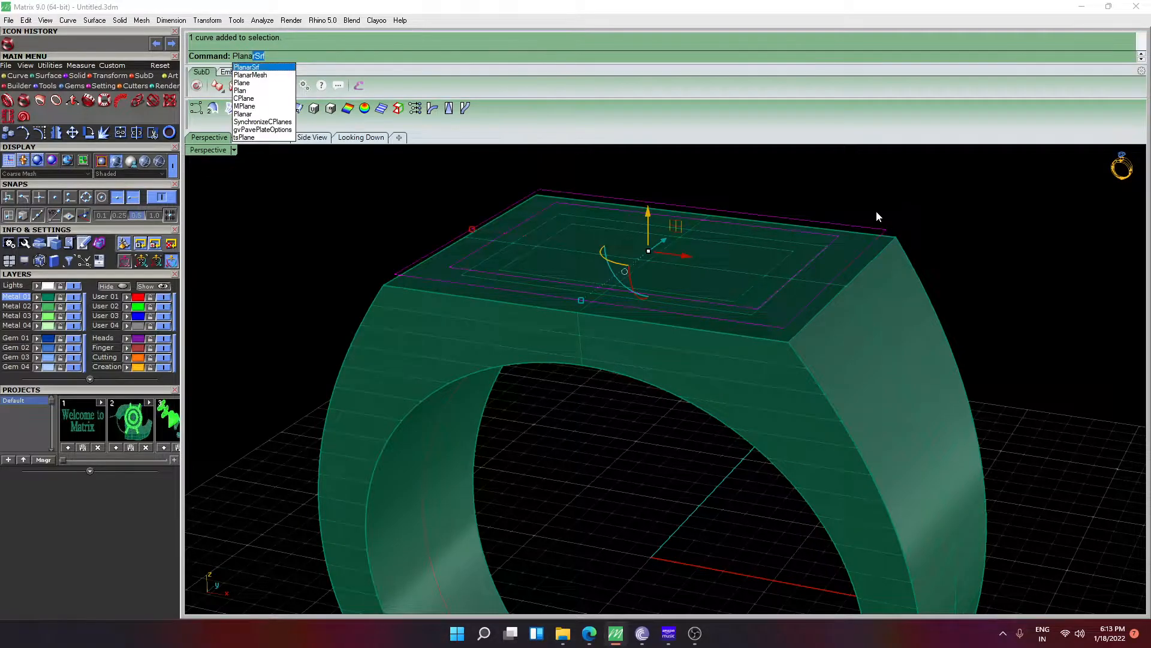
key("Return")
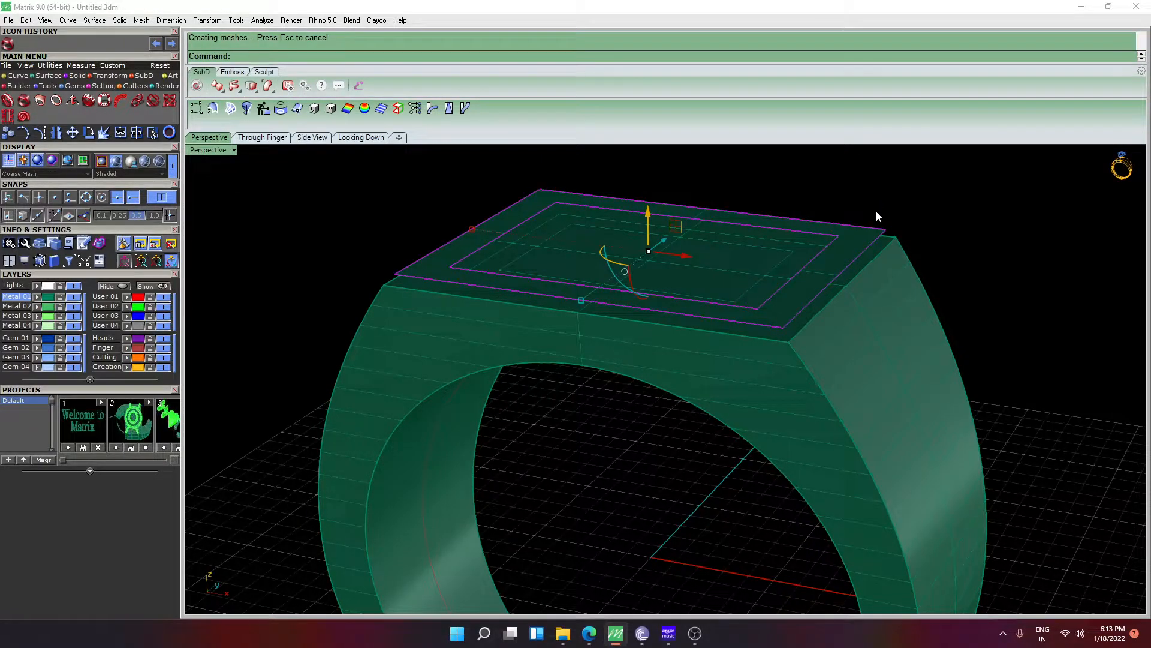
left_click(854, 245)
type("ExtrudeSrf")
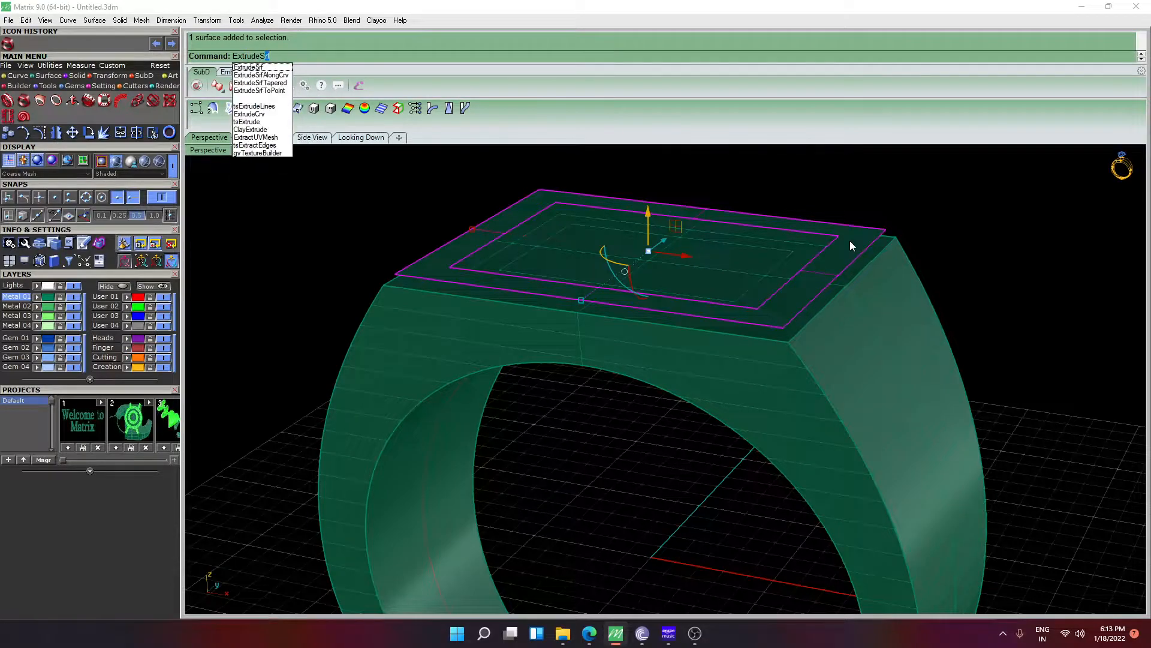
key("Return")
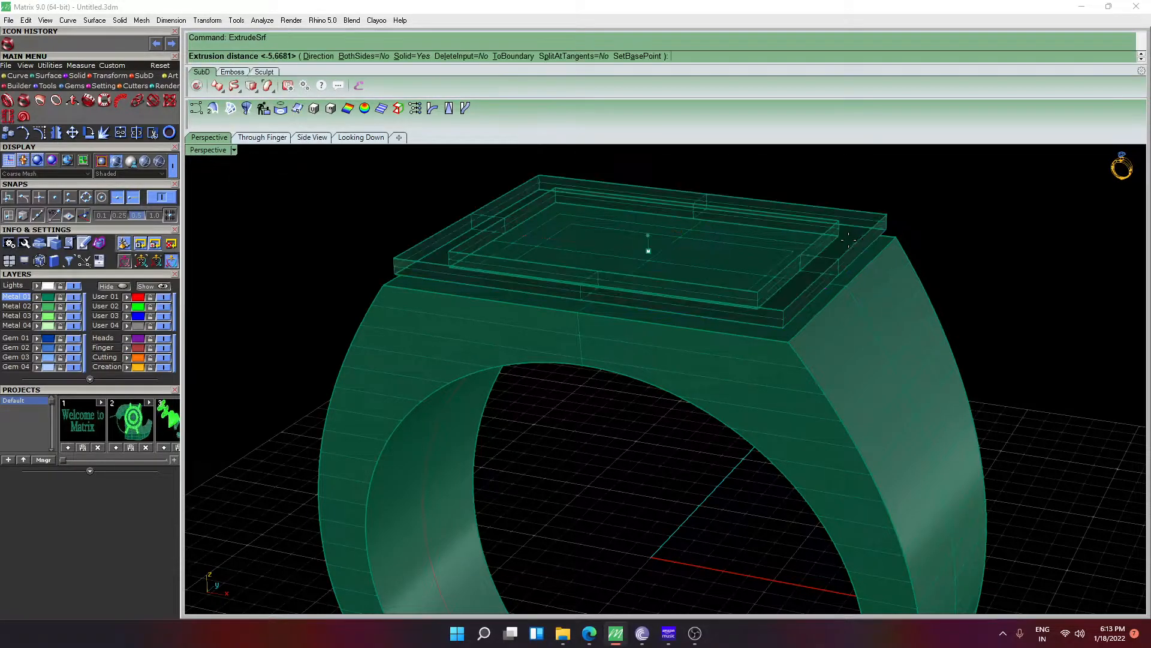
type("b")
key("Return")
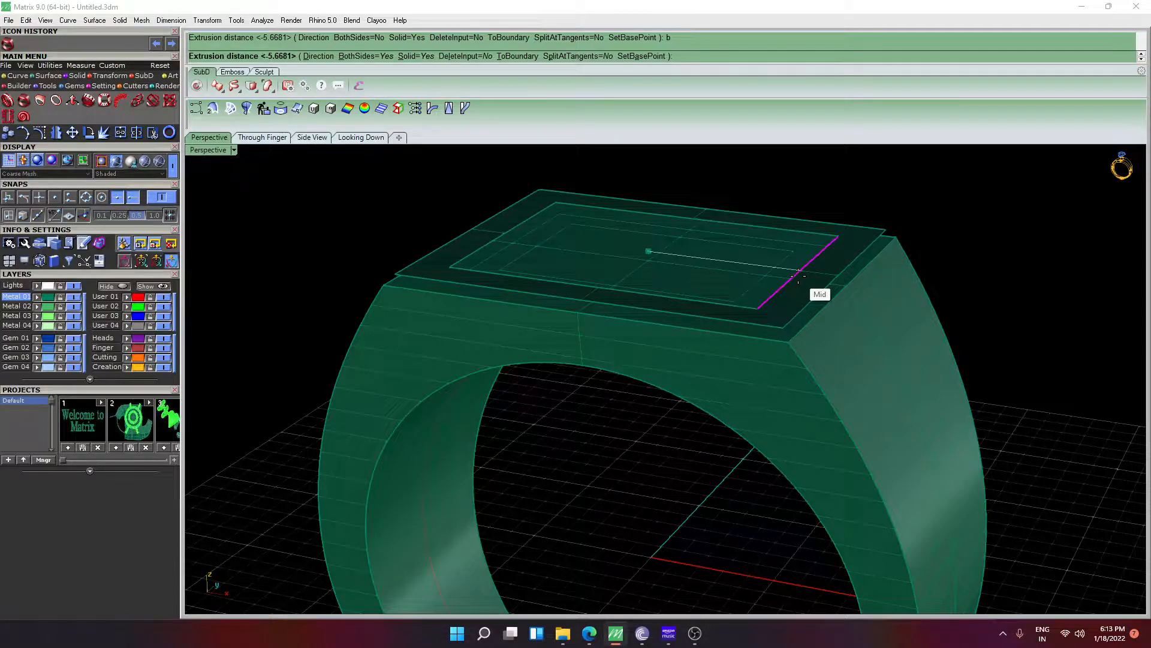
left_click(798, 276)
right_click_drag(798, 276, 771, 276)
key("Escape")
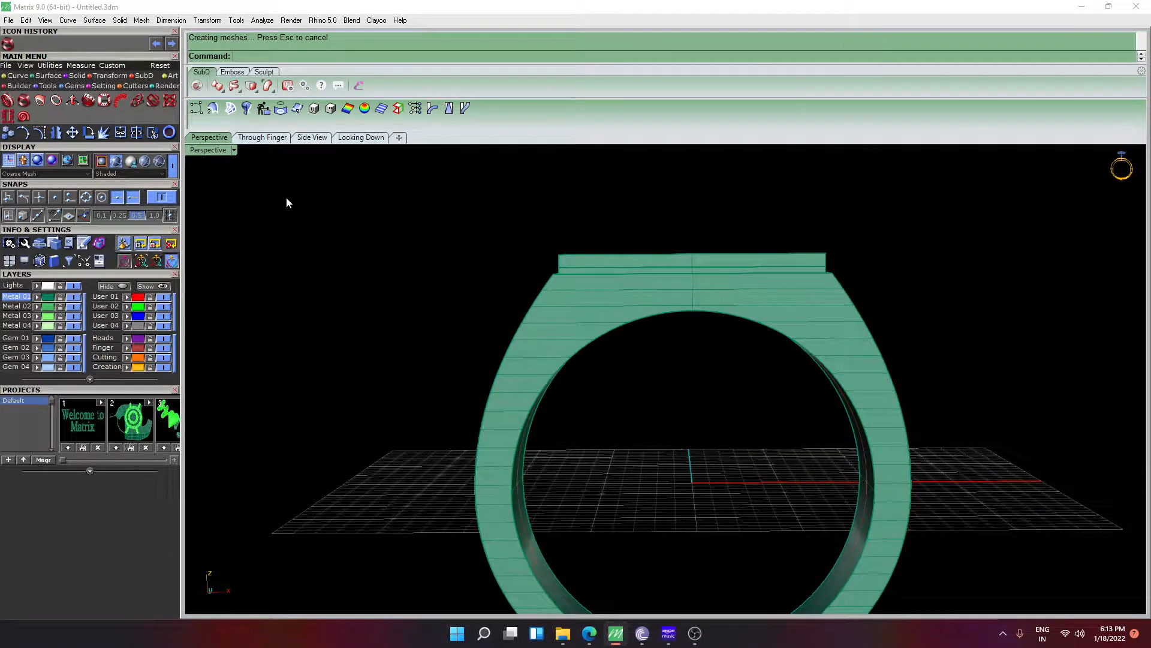
Set the Perspective view to Ghosted display and lower the extruded frame 0.35 mm in the Through Finger view
left_click(234, 150)
left_click(273, 76)
right_click_drag(915, 348, 907, 342)
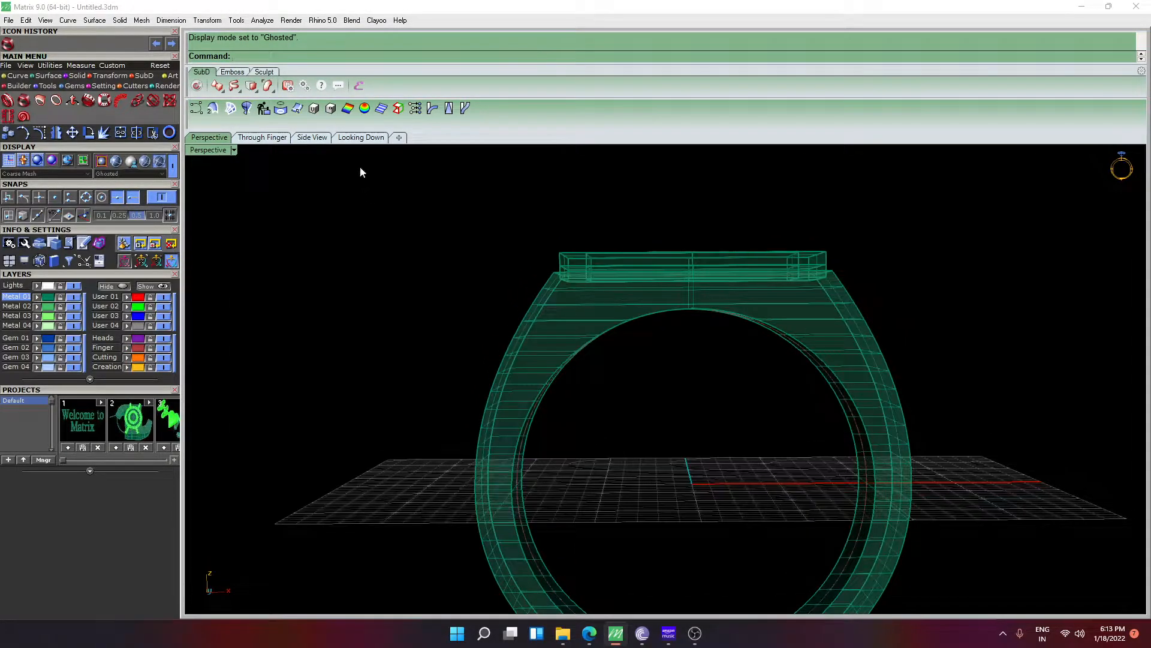
left_click(285, 138)
scroll(721, 229, "up", 5)
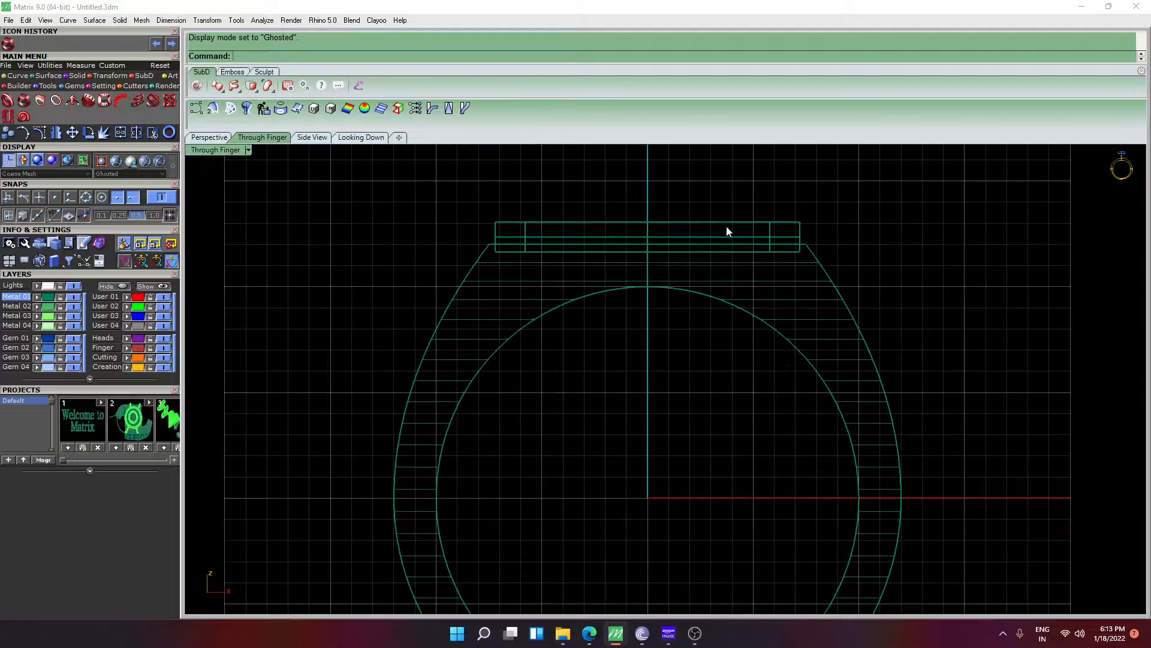
left_click(741, 226)
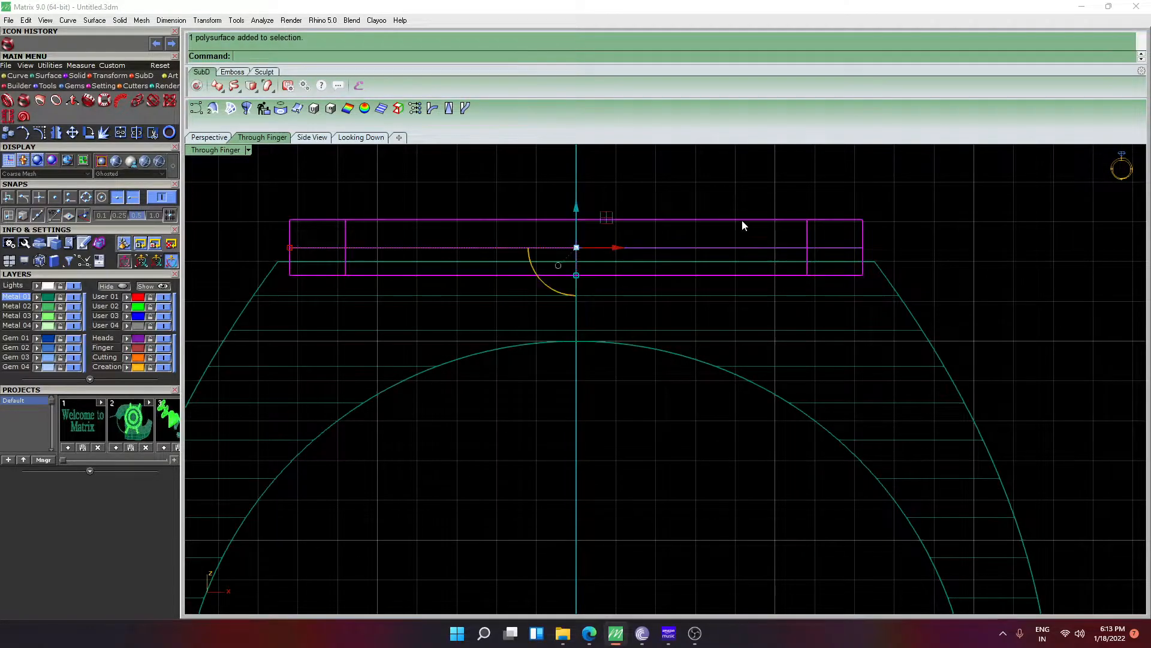
left_click(577, 205)
type("-.35")
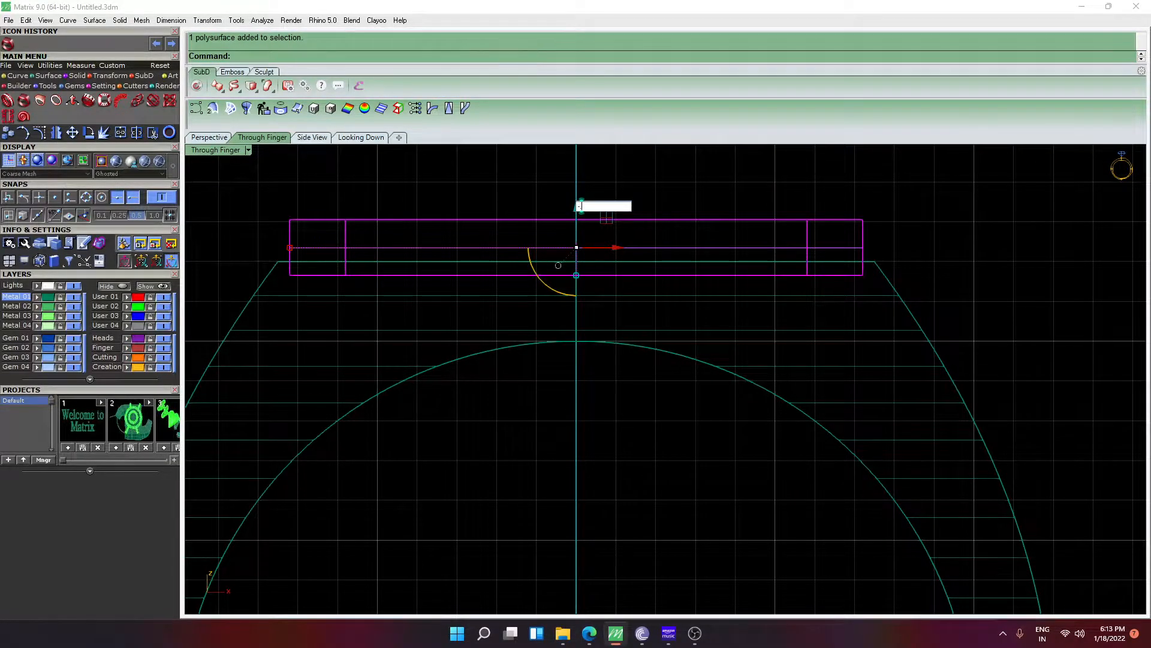
key("Return")
key("Return")
key("Escape")
Return the Perspective view to Shaded display and compare the frame on the ring's top with the reference image in the browser
left_click(219, 138)
right_click_drag(873, 379, 842, 427)
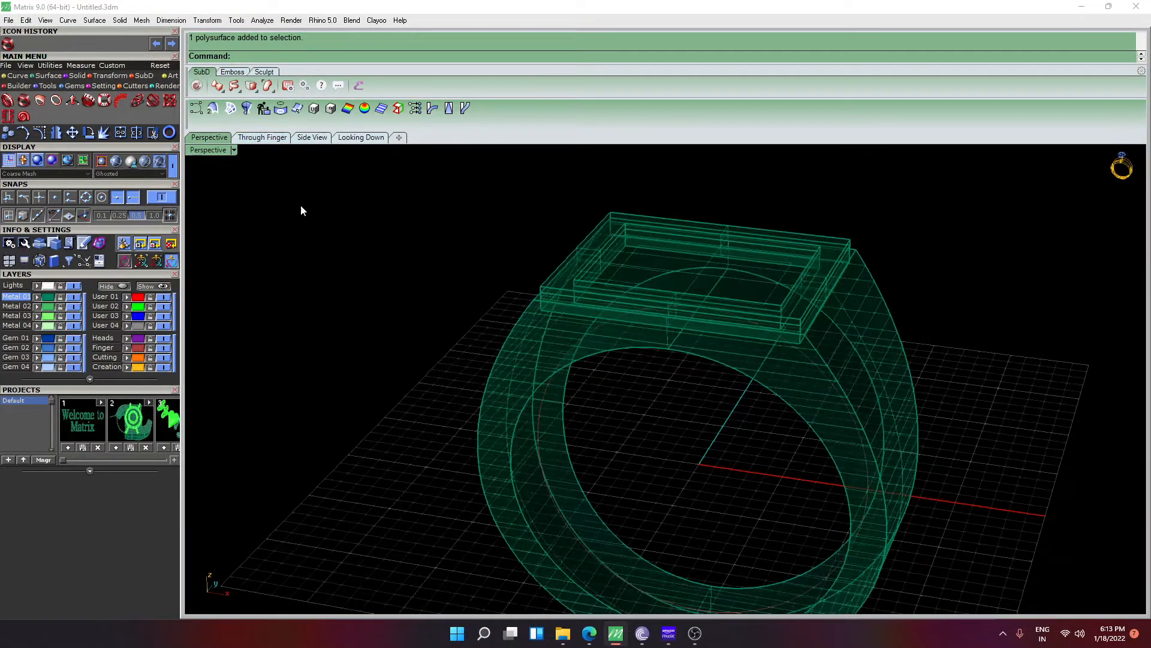
left_click(234, 150)
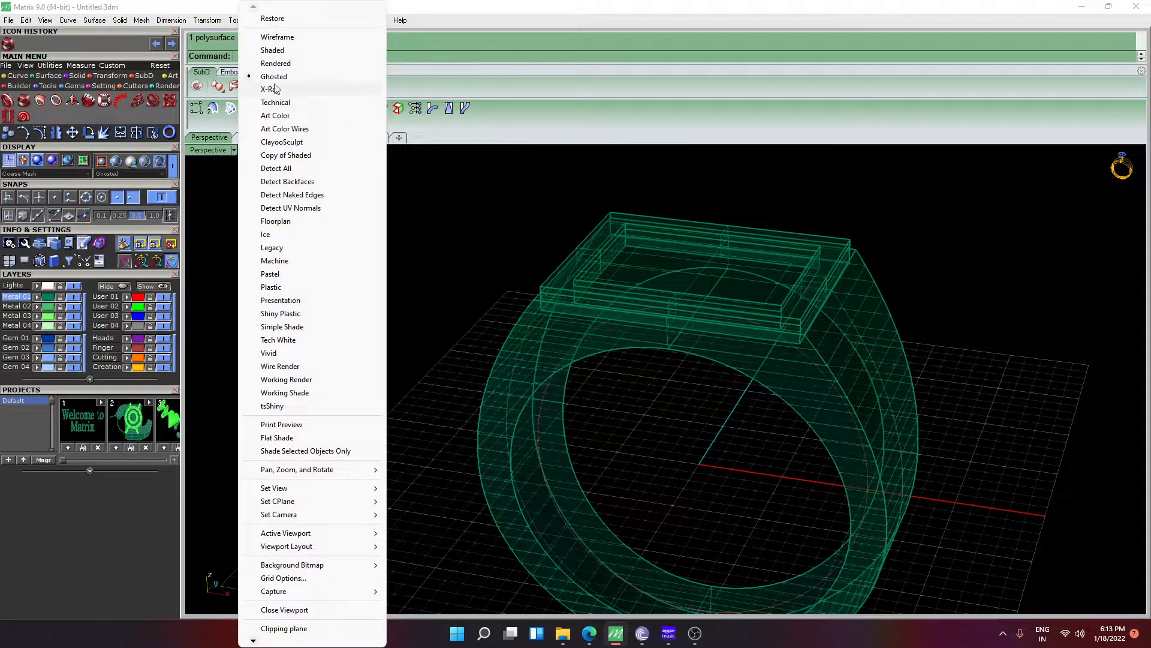
left_click(282, 48)
right_click_drag(896, 339, 851, 267)
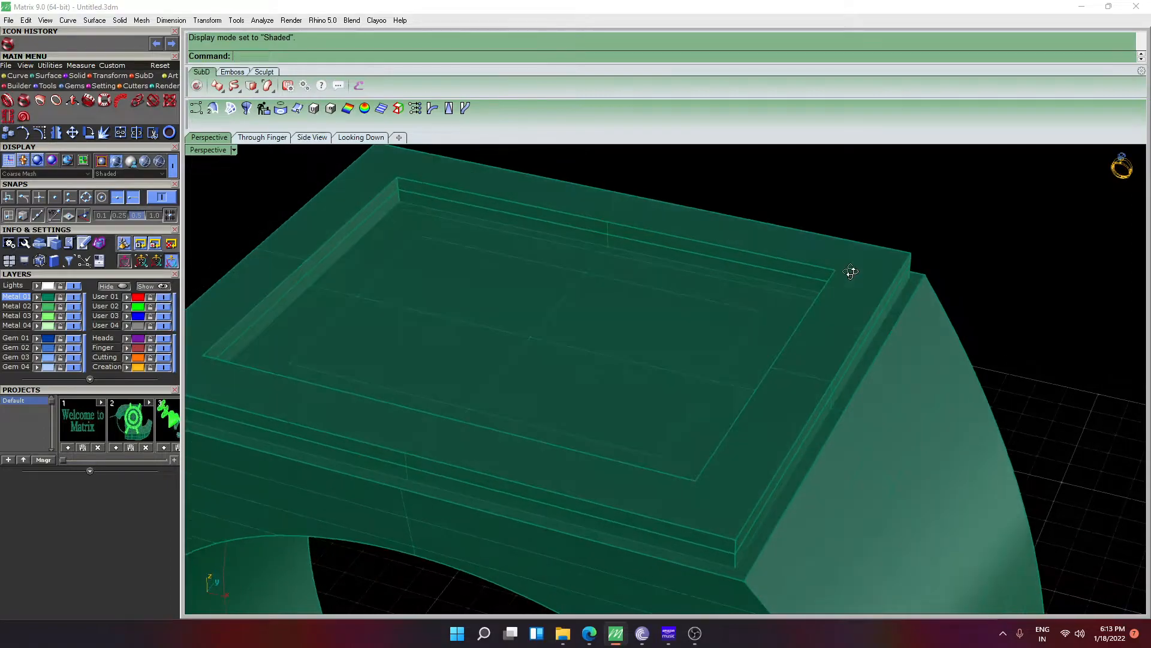
left_click(594, 634)
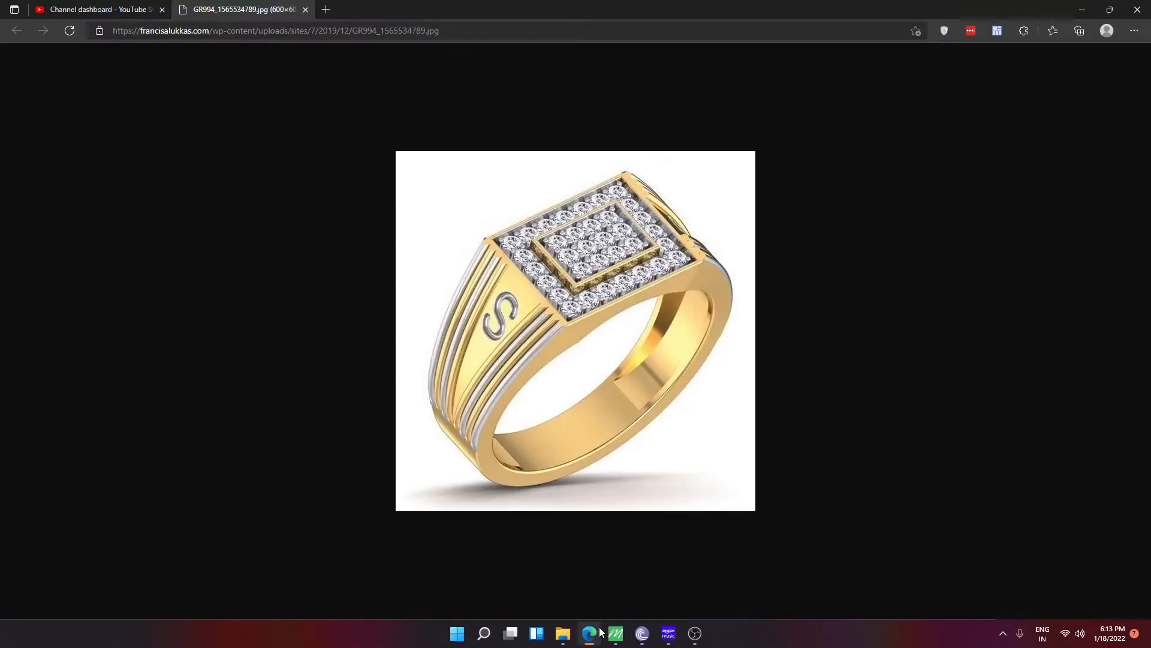
left_click(599, 633)
right_click_drag(820, 440, 832, 419)
scroll(832, 420, "down", 3)
Subtract the extruded frame from the ring body with BooleanDifference and delete the leftover planar surface
type("BooleanDifference")
key("Return")
left_click(527, 492)
key("Return")
left_click(504, 421)
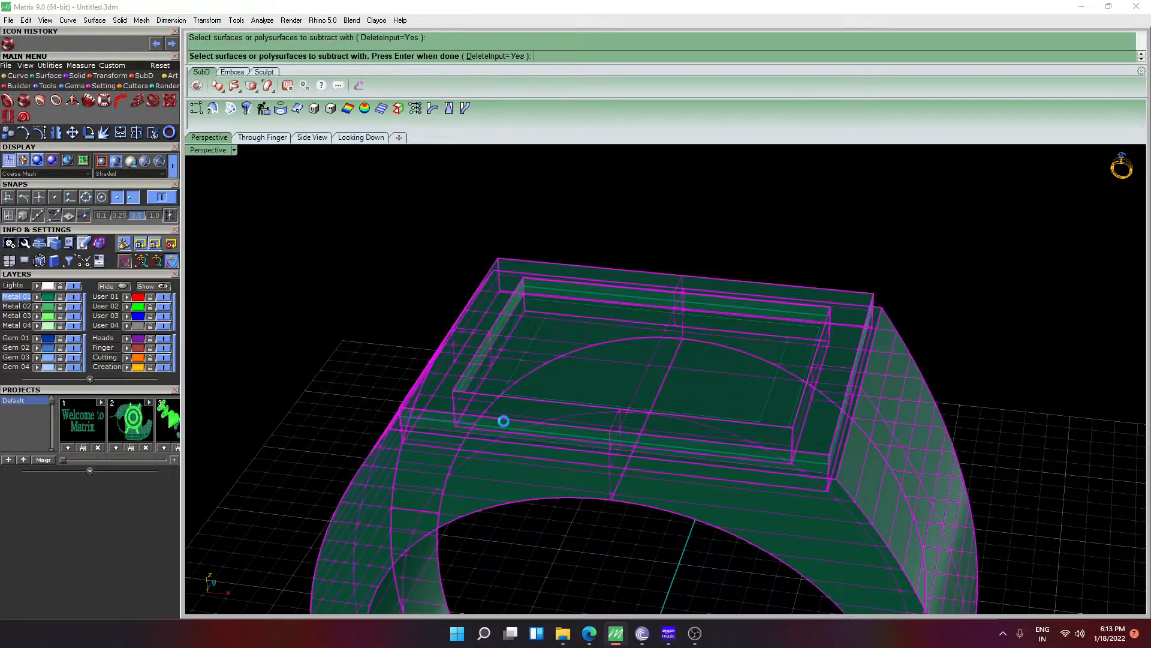
key("Return")
key("Delete")
right_click_drag(503, 421, 366, 369)
scroll(474, 371, "up", 5)
scroll(473, 362, "down", 2)
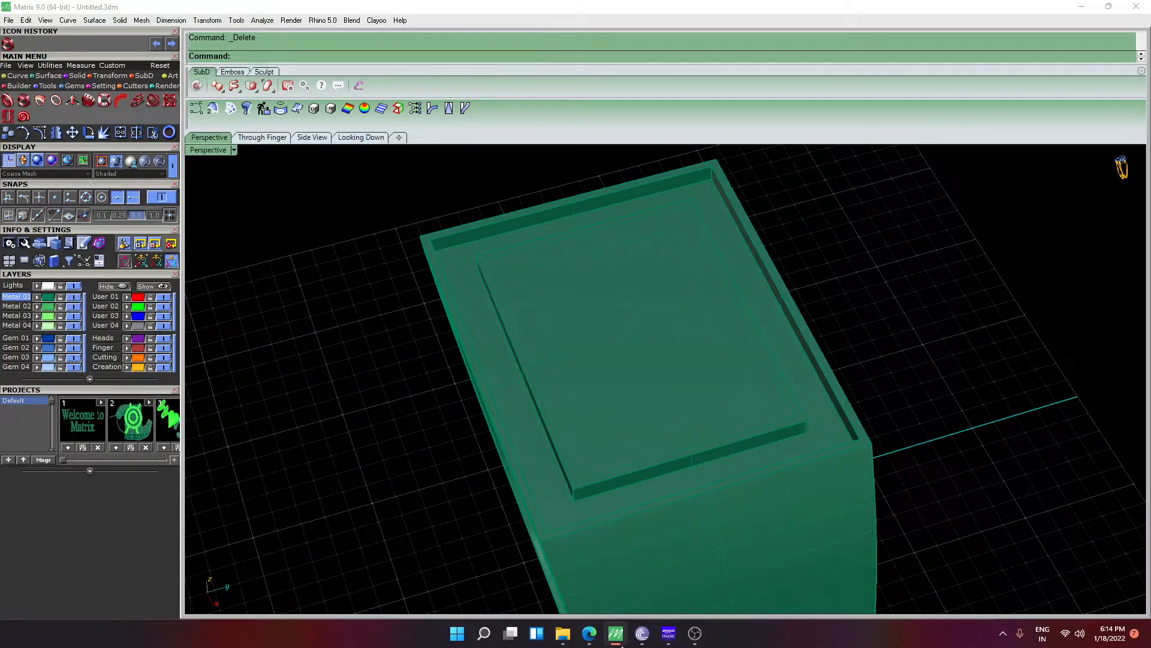
Check the reference image again and offset the rectangle on the raised center block 0.5 mm inward
left_click(594, 632)
left_click(594, 632)
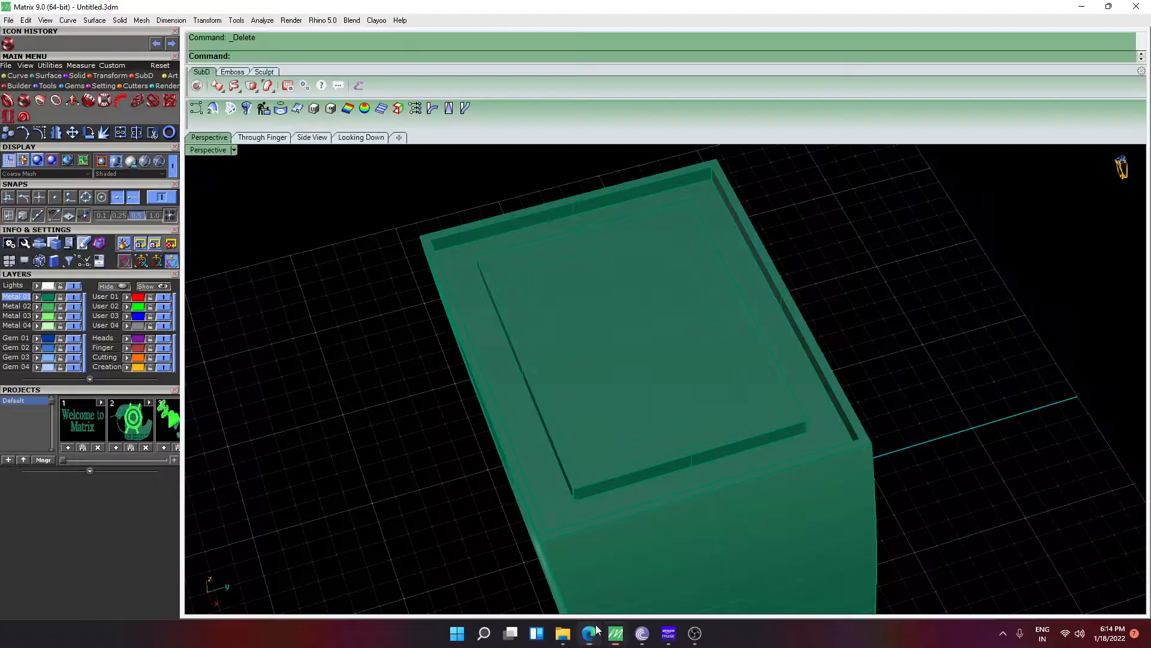
left_click(491, 271)
key("Escape")
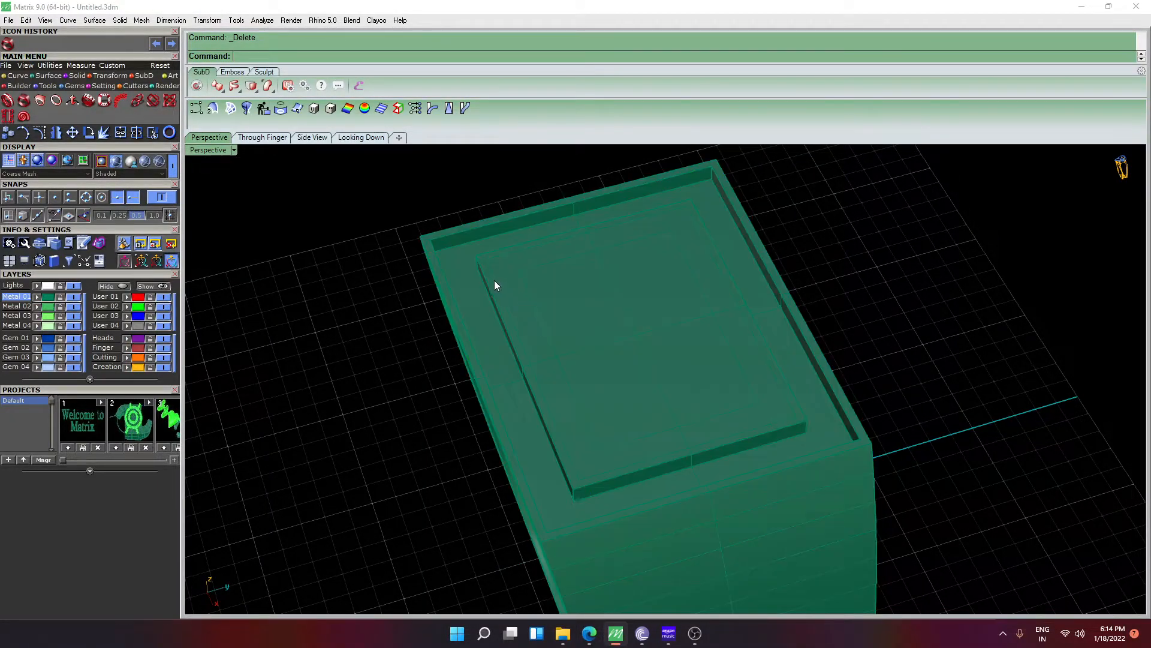
left_click(512, 289)
left_click(528, 313)
type("offset")
key("Return")
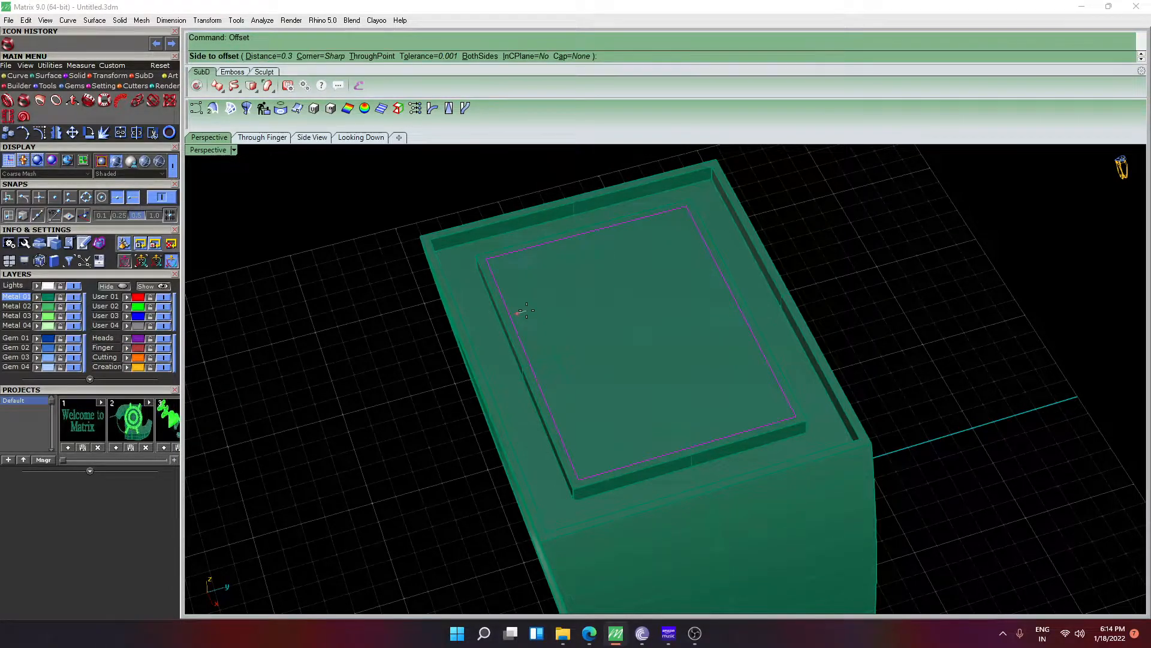
type(".5")
key("Return")
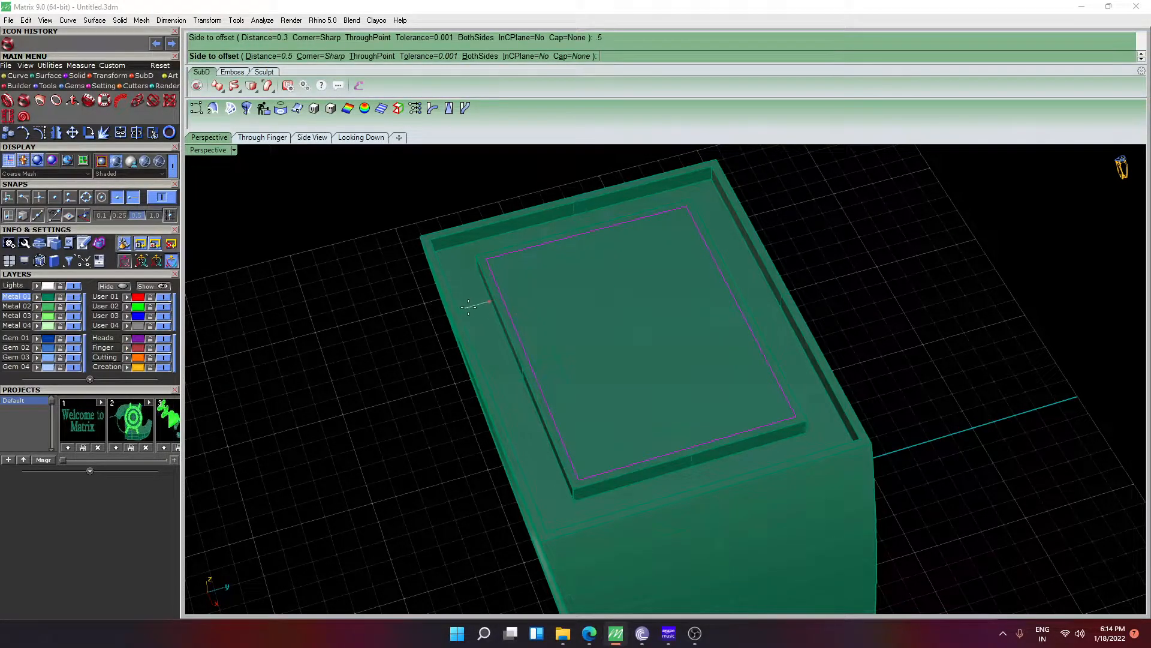
left_click(521, 290)
key("Escape")
Select the center block's rectangle and its new inner offset, and move both curves up 0.35 mm
left_click(515, 290)
left_click(533, 309)
left_click(502, 291, "shift")
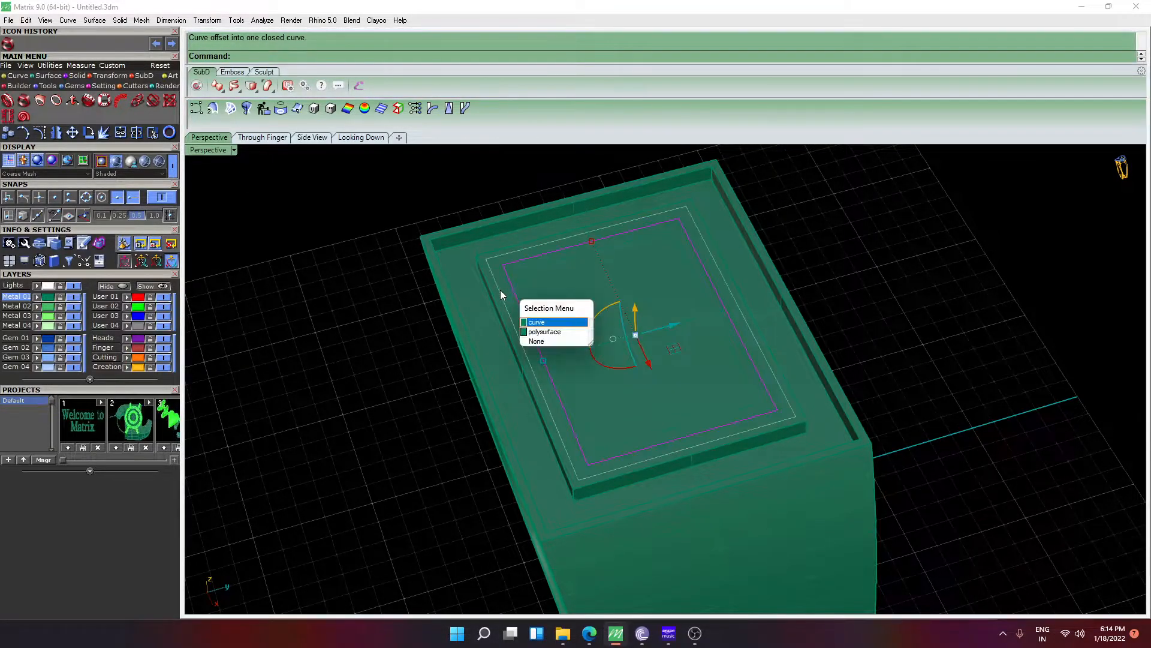
left_click(542, 322)
scroll(551, 329, "down", 6)
right_click_drag(552, 330, 682, 276)
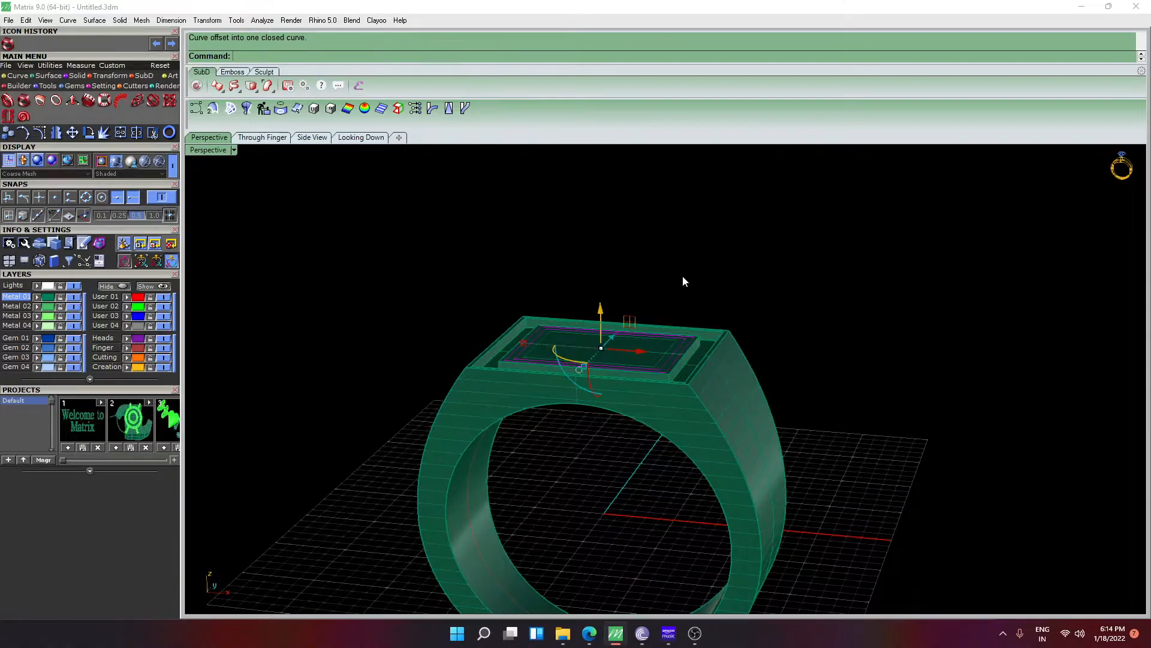
left_click(603, 310)
type(".35")
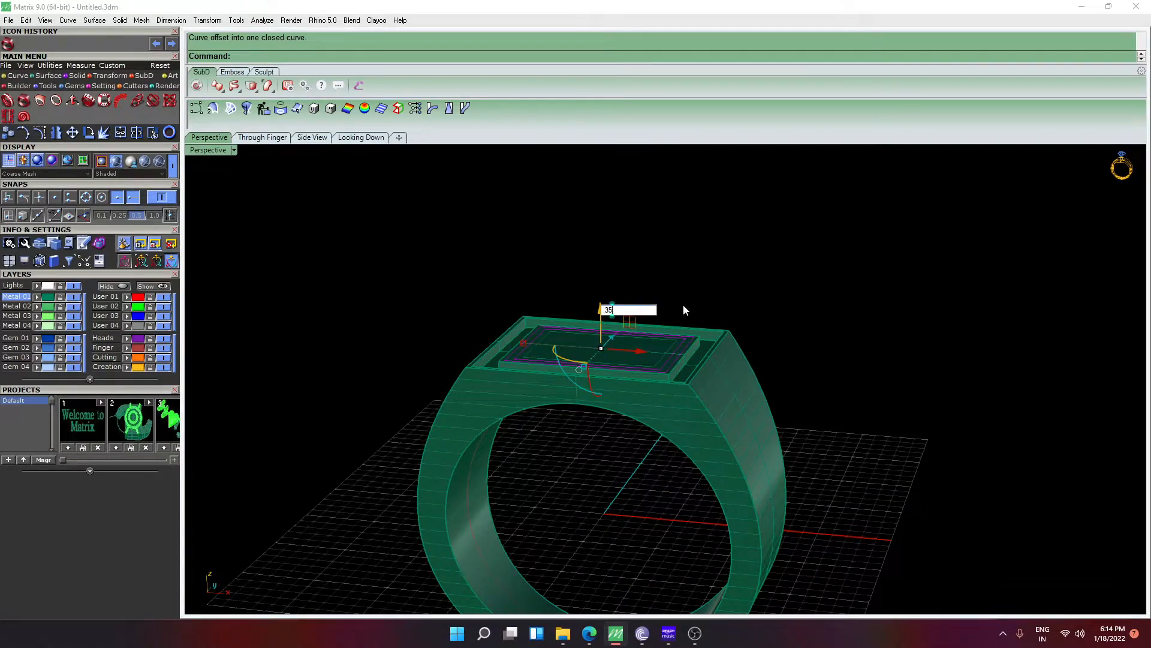
key("Return")
key("Return")
Create a planar surface between the two raised center rectangles and extrude it to both sides as a solid frame
type("PlanarSrf")
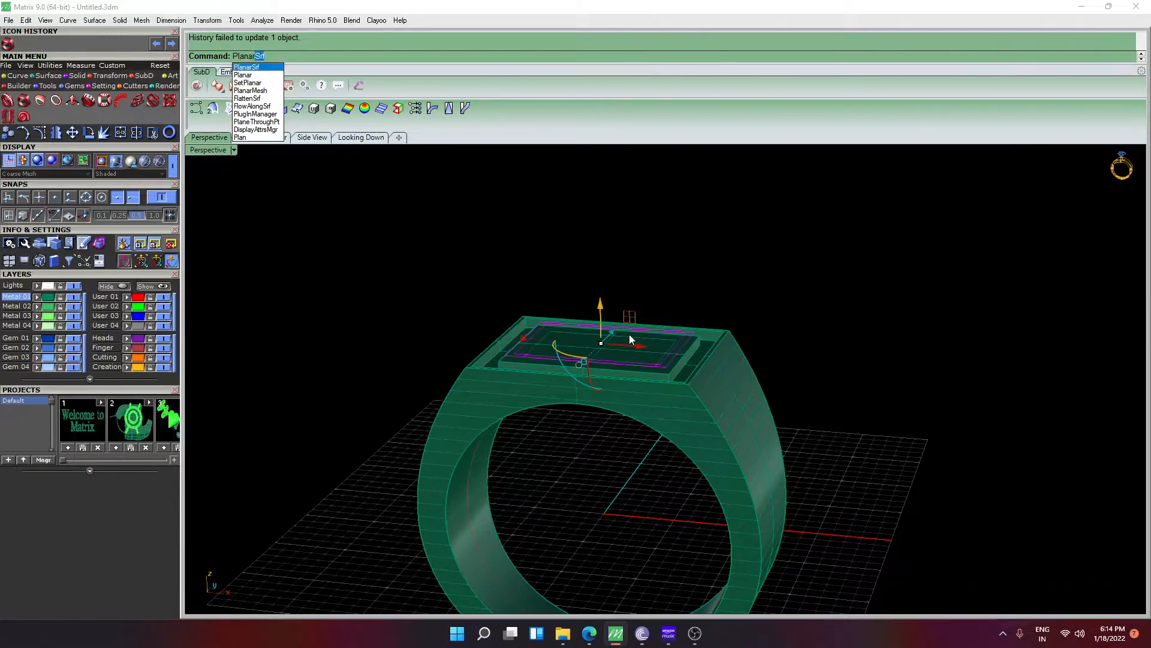
key("Return")
scroll(584, 331, "up", 3)
type("ExtrudeS")
key("Return")
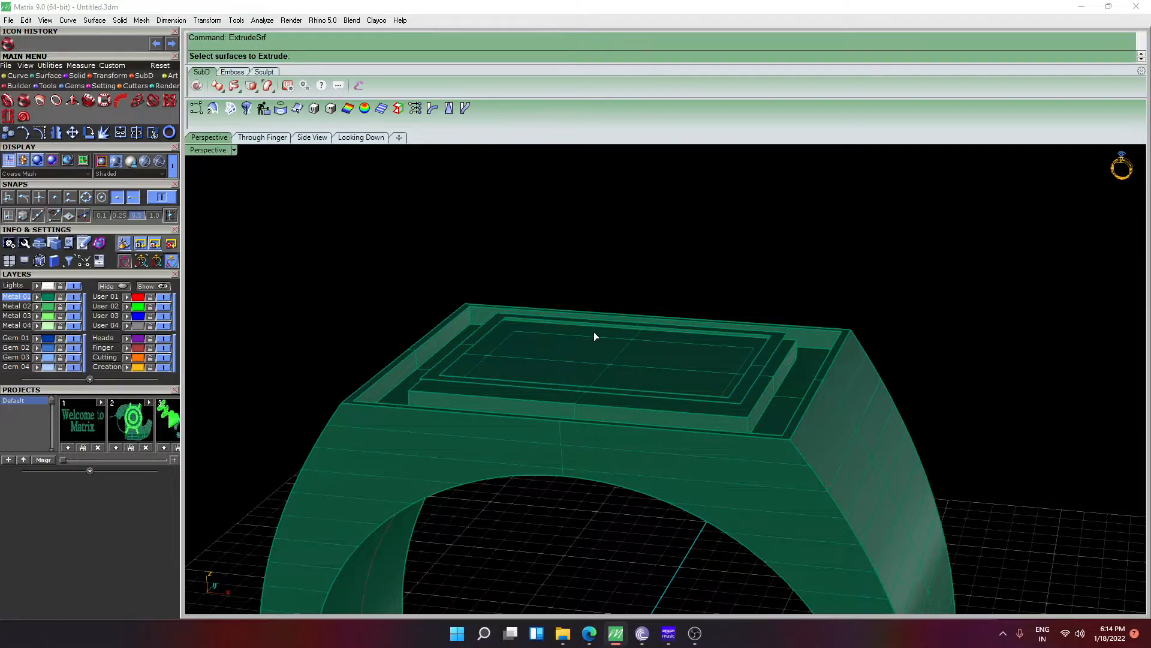
left_click(444, 368)
key("Return")
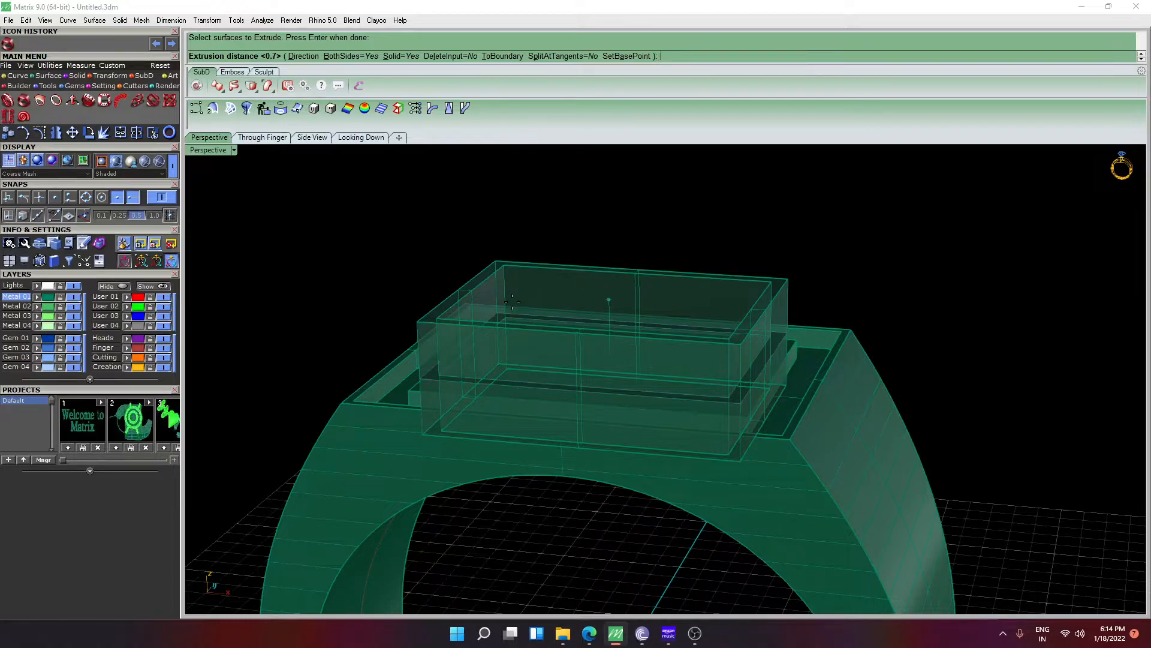
left_click(512, 301)
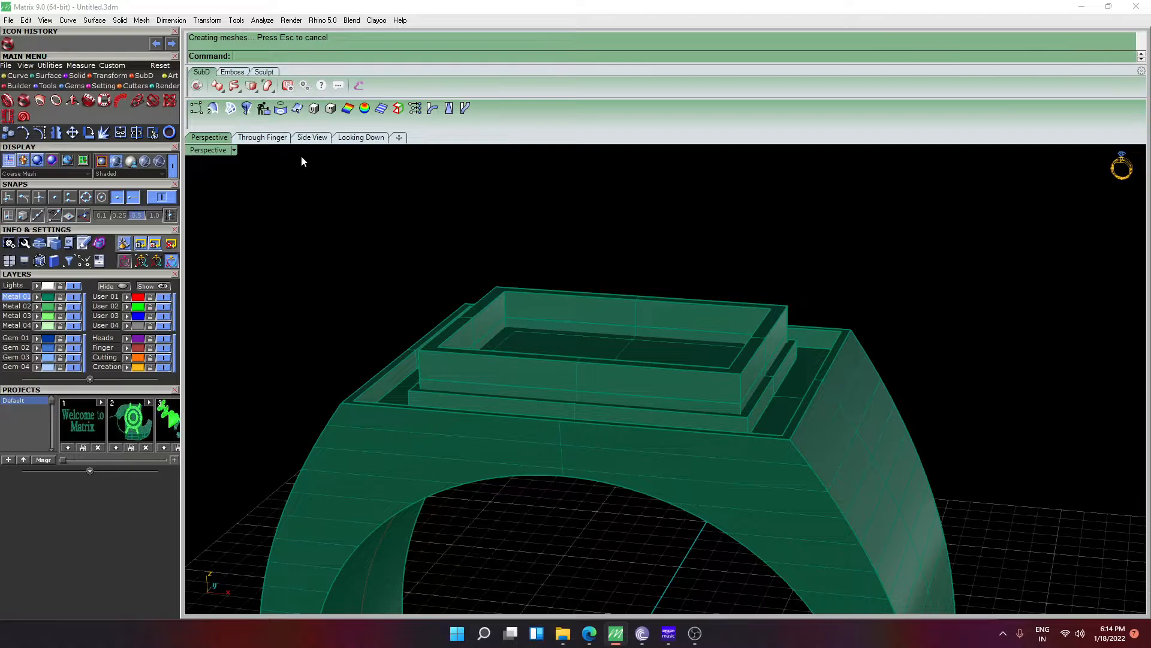
Check the center frame's depth in the Through Finger view and try to subtract it from the ring body
left_click(262, 137)
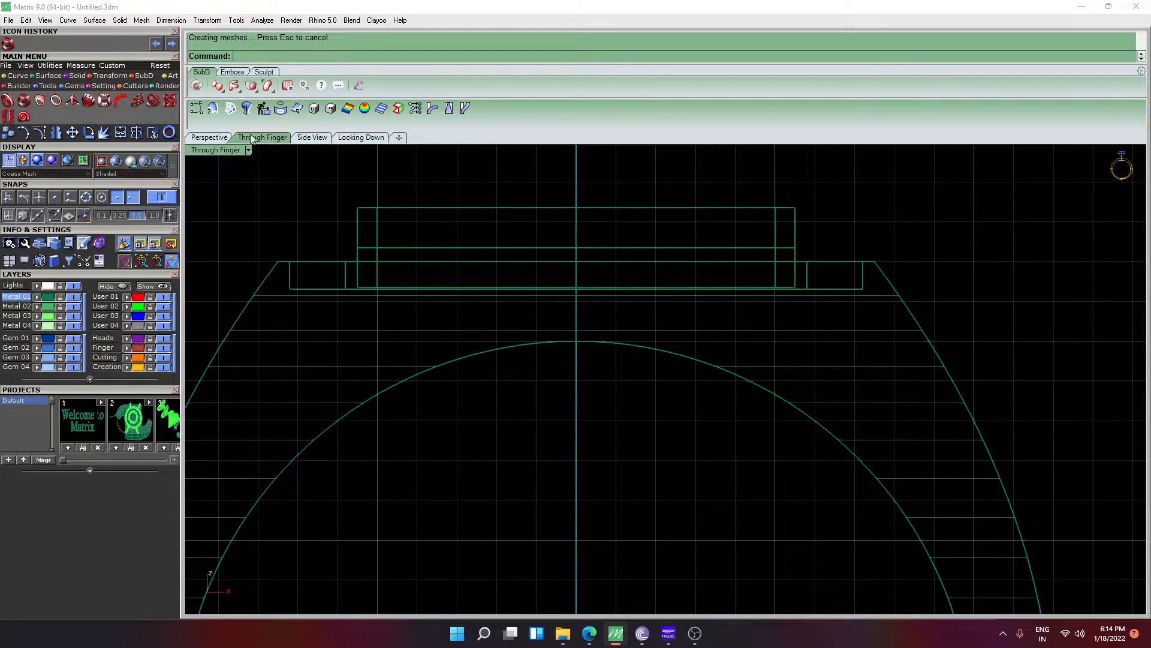
left_click(217, 138)
right_click_drag(558, 290, 604, 367)
type("B")
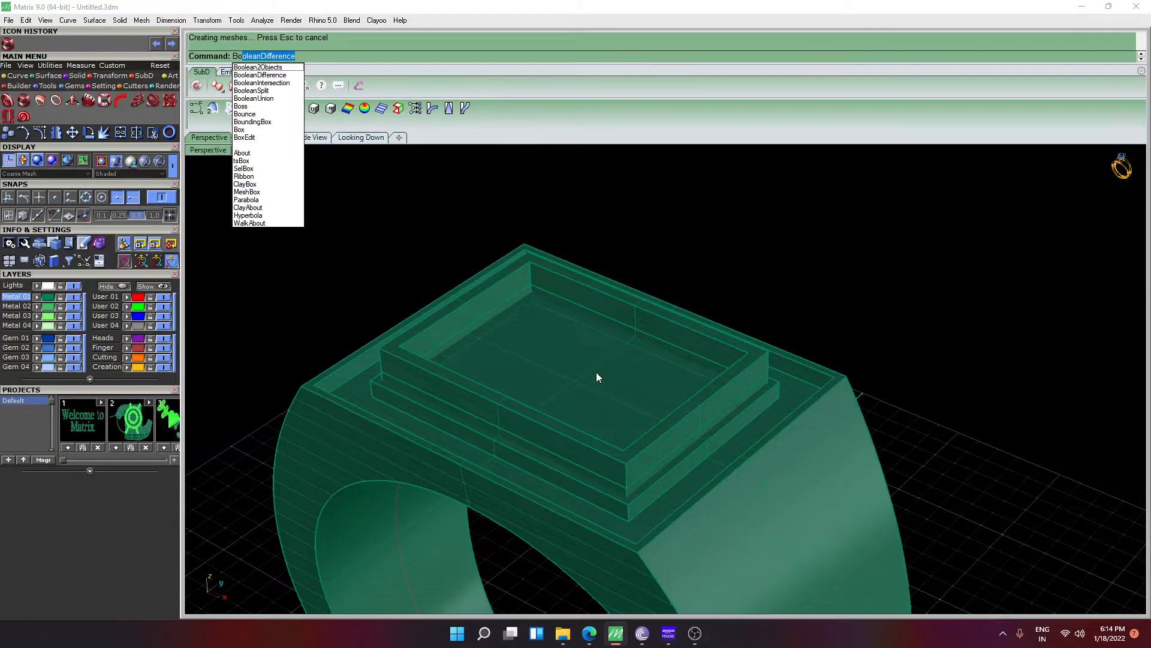
type("o")
key("Return")
key("Escape")
left_click(542, 459)
key("Escape")
right_click(542, 457)
left_click(542, 457)
left_click(570, 483)
key("Return")
left_click(578, 452)
key("Return")
right_click(578, 449)
left_click(559, 466)
left_click(558, 474)
key("Escape")
Subtract the center frame from the ring body with BooleanDifference and delete the leftover frame geometry above the top
right_click(566, 481)
left_click(612, 531)
key("Return")
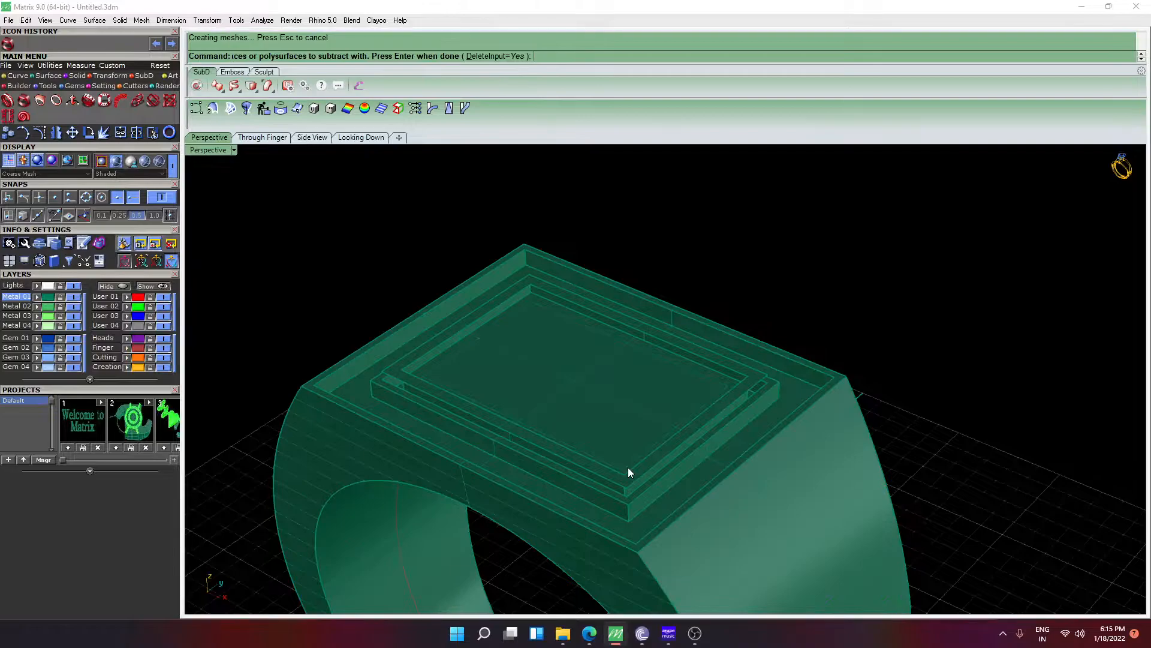
key("Return")
left_click(633, 477)
key("Delete")
right_click_drag(635, 478, 418, 316)
left_click(405, 254)
key("Delete")
scroll(418, 316, "up", 5)
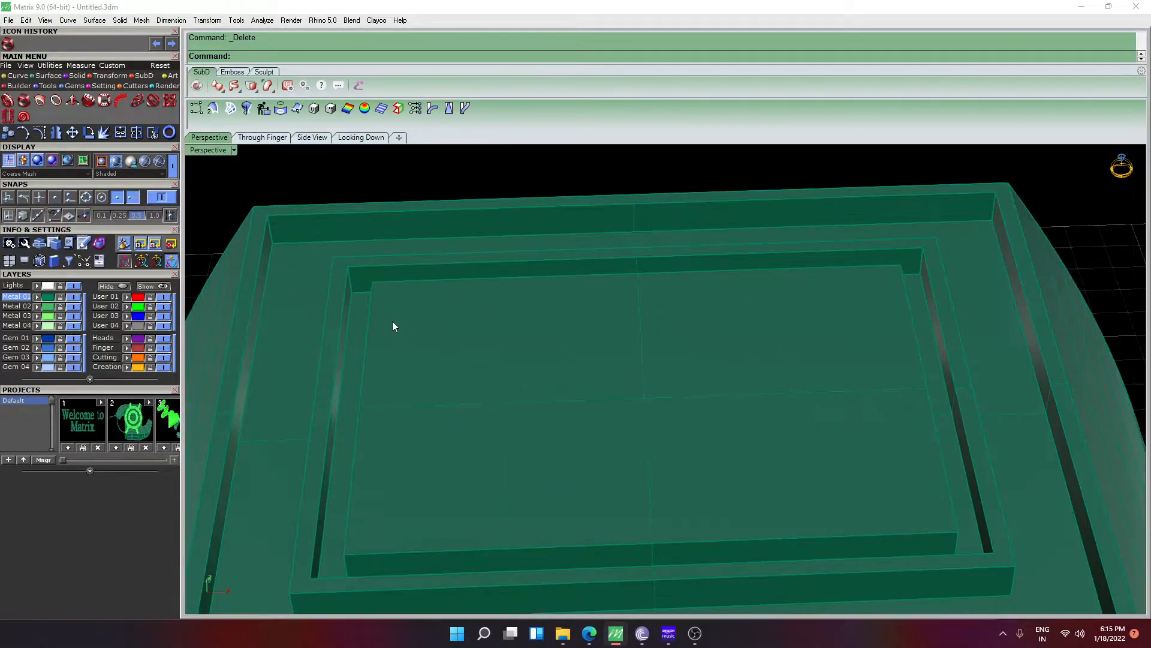
Try moving the center block inside the raised frame vertically by -1, and undo the move
scroll(372, 294, "down", 5)
key("ctrl+z")
right_click_drag(534, 377, 538, 356)
left_click(565, 287)
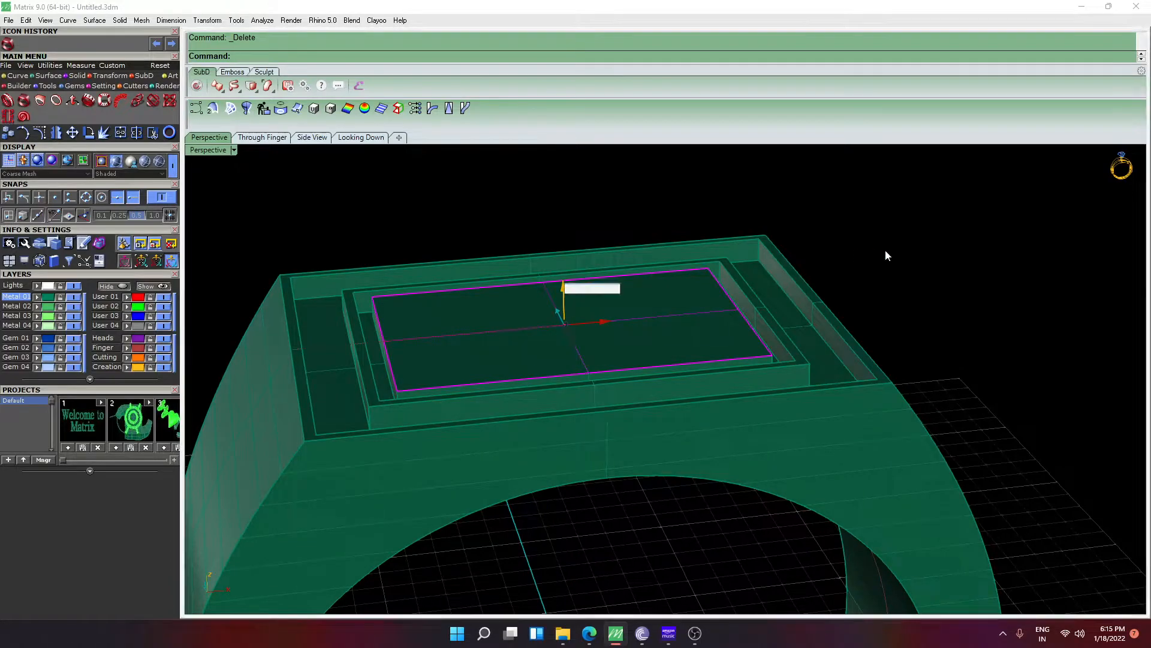
type("-1")
key("Return")
mouse_move(733, 314)
right_mouse_down()
mouse_move(605, 358)
mouse_move(606, 336)
right_mouse_up()
key("ctrl+z")
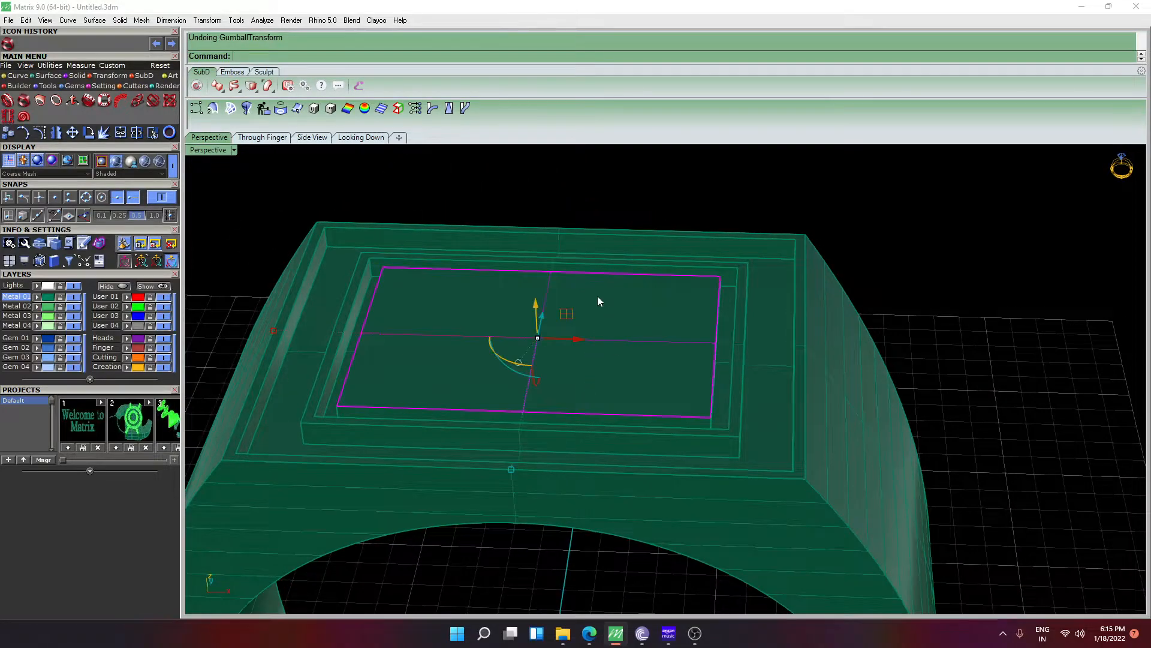
Lower the center block slightly inside its frame in the Through Finger view so it forms a recessed floor
left_click(262, 137)
left_click_drag(577, 223, 580, 246)
left_click(547, 196)
left_click(210, 137)
mouse_move(614, 273)
right_mouse_down()
mouse_move(489, 277)
mouse_move(539, 239)
mouse_move(655, 234)
mouse_move(674, 306)
mouse_move(639, 349)
right_mouse_up()
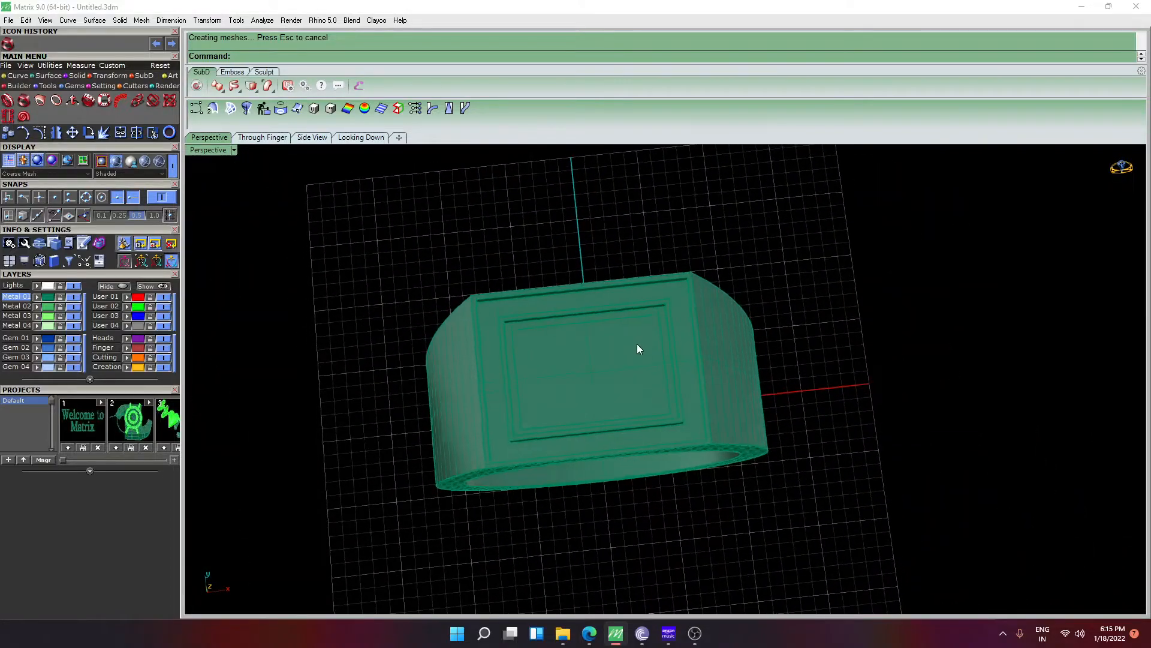
Switch to the browser to examine the reference ring's diamond layout, and return to Matrix to compare the ring top
left_click(590, 635)
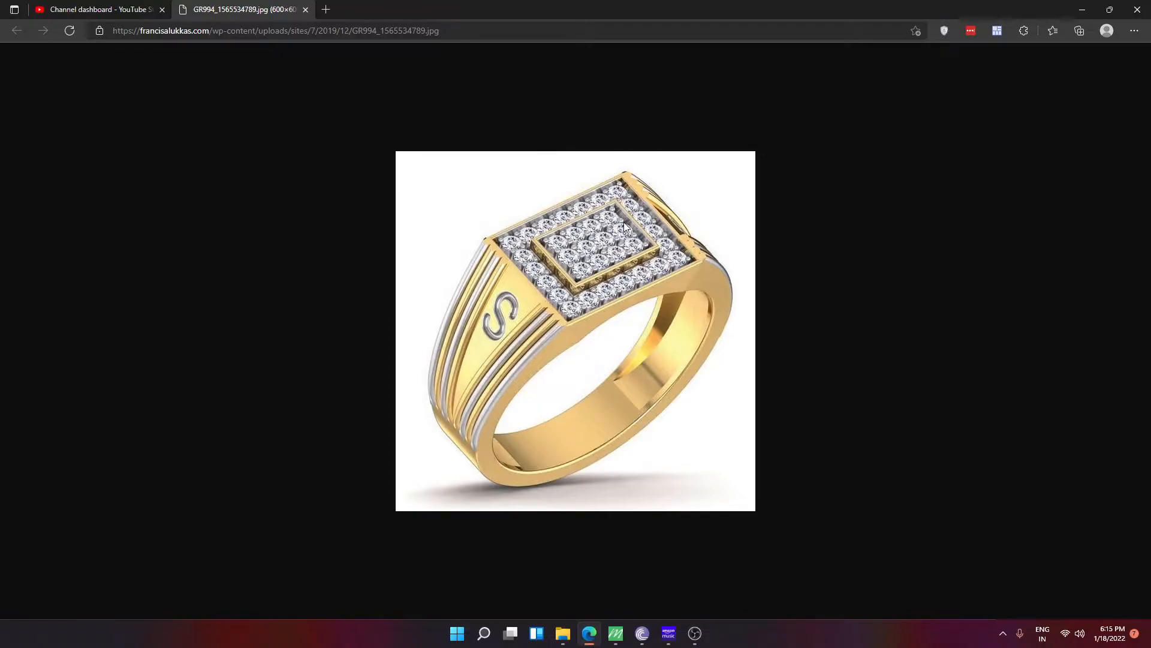
left_click(613, 637)
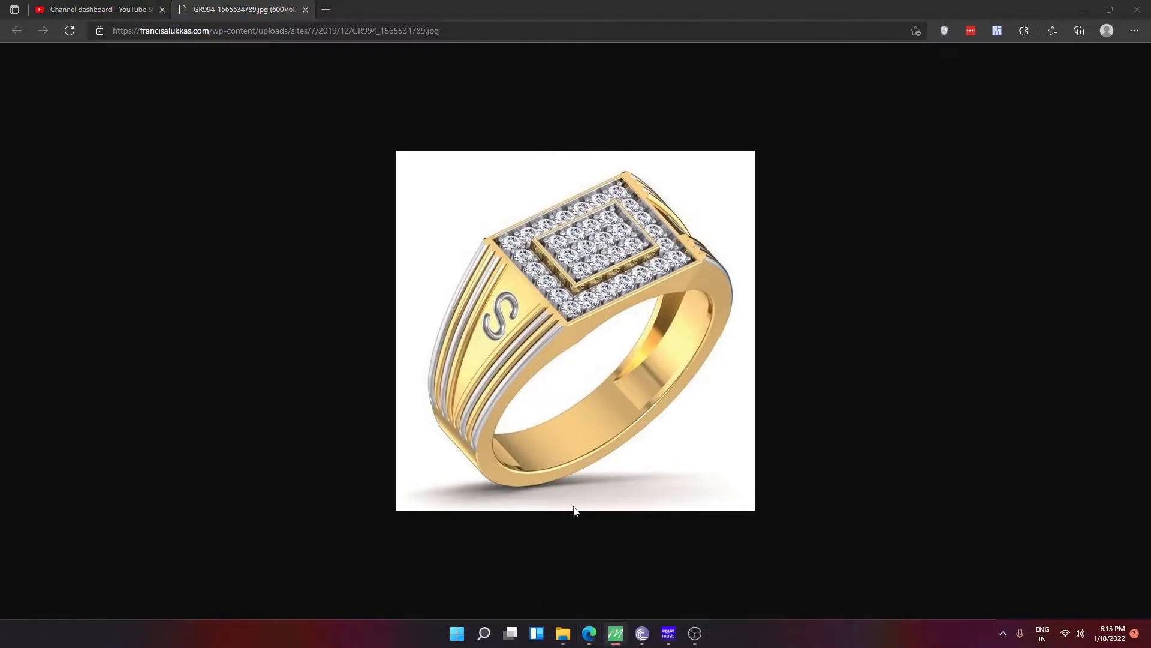
left_click(589, 634)
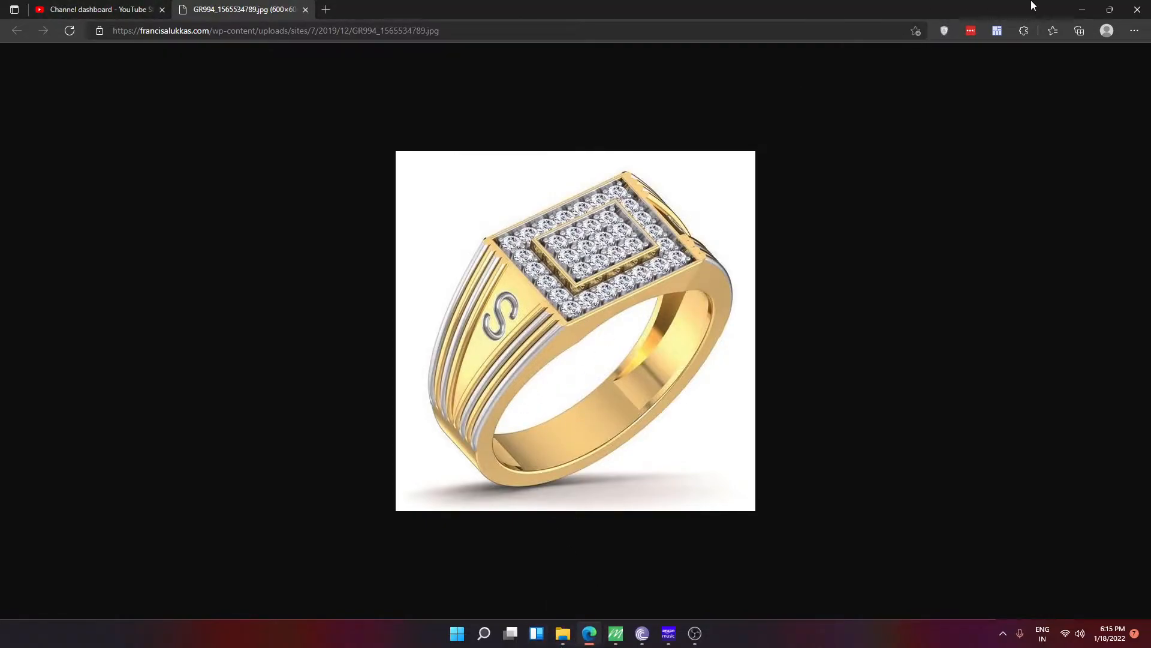
left_click(1081, 6)
right_click_drag(616, 245, 612, 191)
scroll(551, 348, "up", 4)
right_click_drag(551, 352, 357, 246)
Measure the outer channel's width in the Looking Down view with a linear dimension from rim to center frame, and delete the dimension
left_click(361, 137)
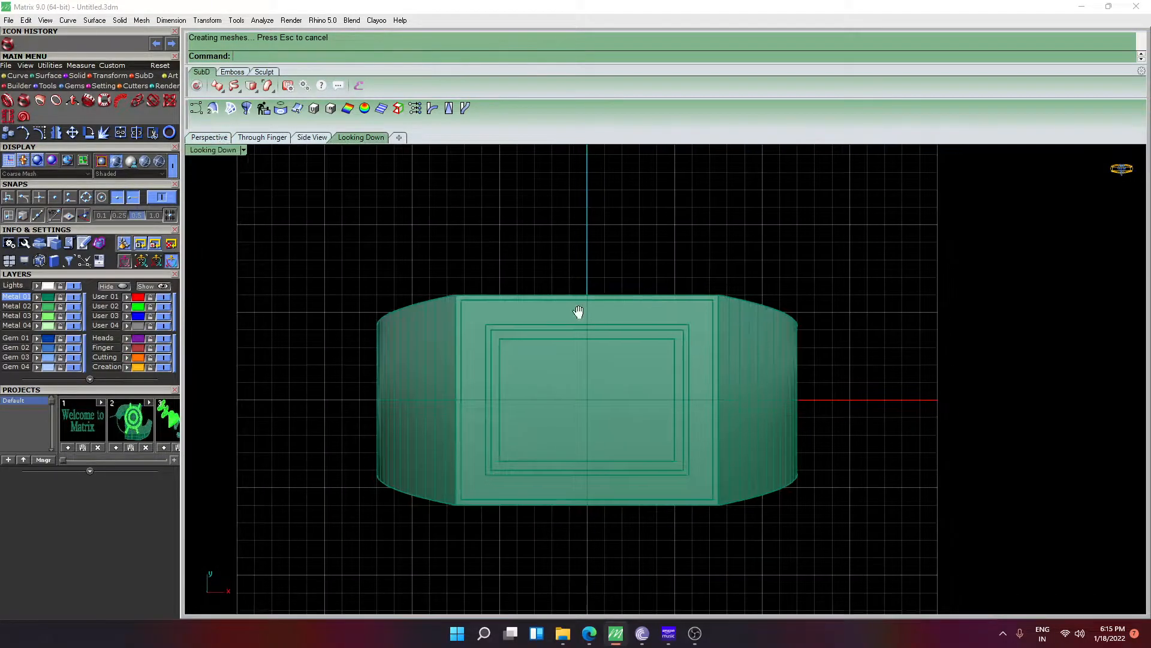
scroll(581, 308, "up", 2)
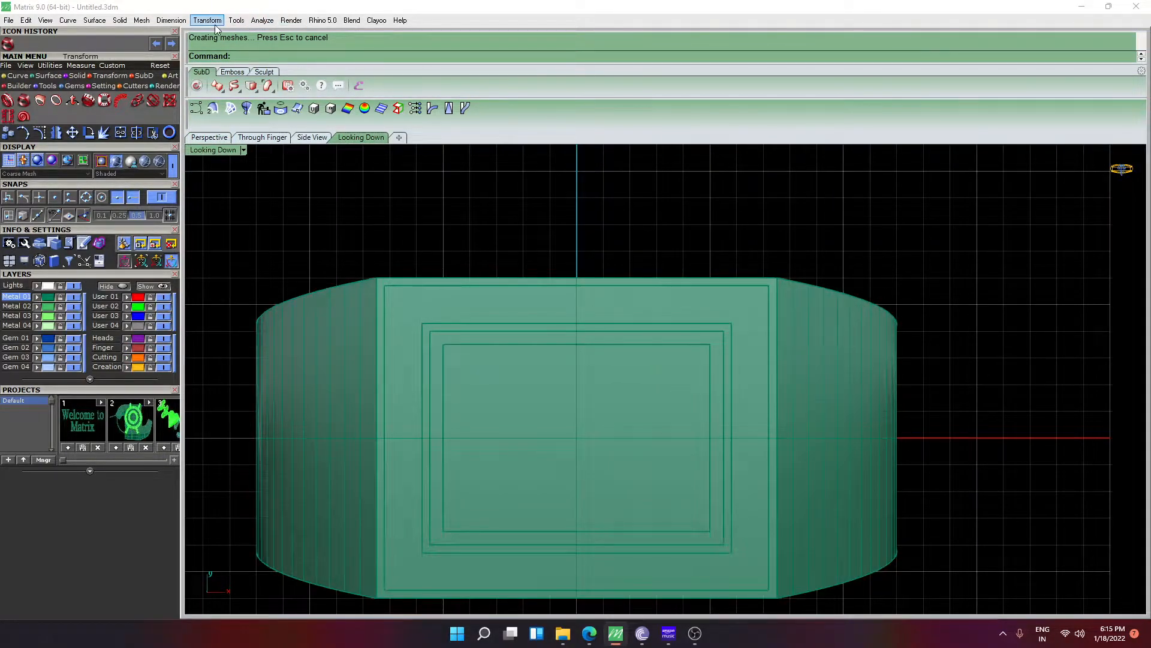
left_click(171, 21)
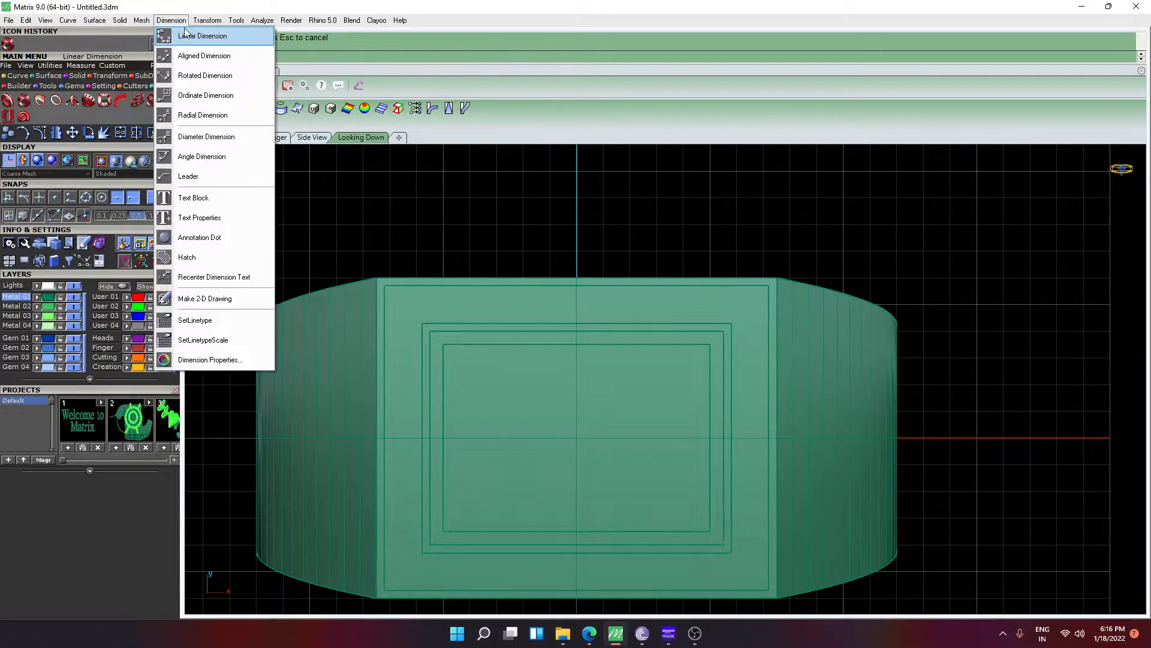
left_click(183, 35)
scroll(565, 321, "up", 1)
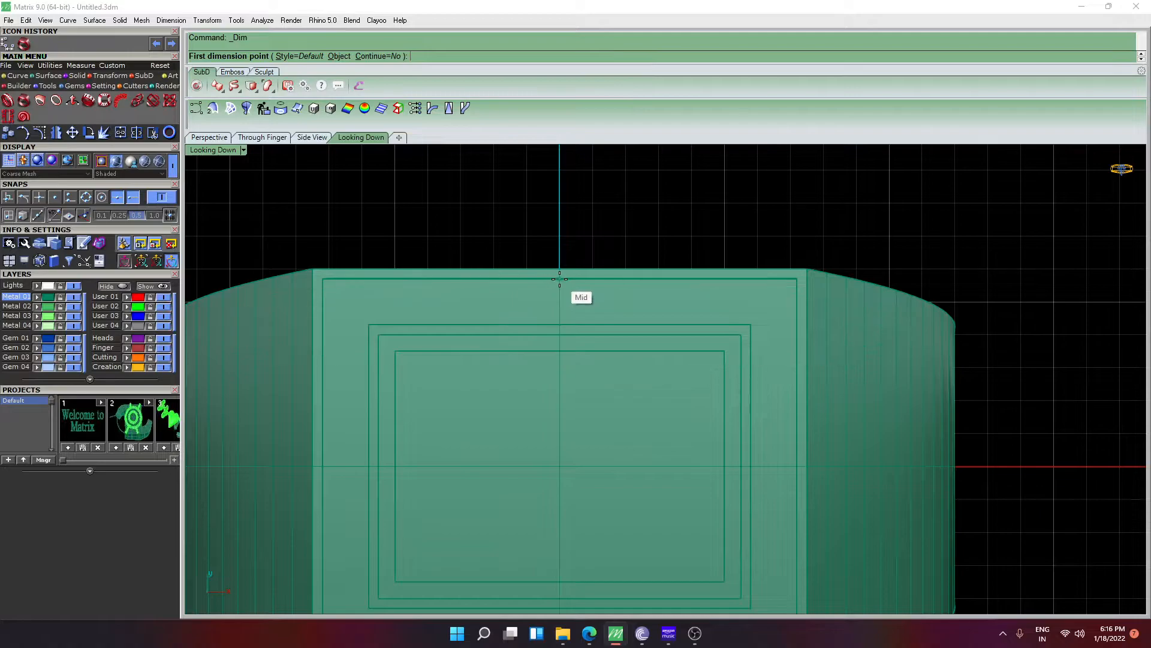
left_click(559, 277)
left_click(560, 324)
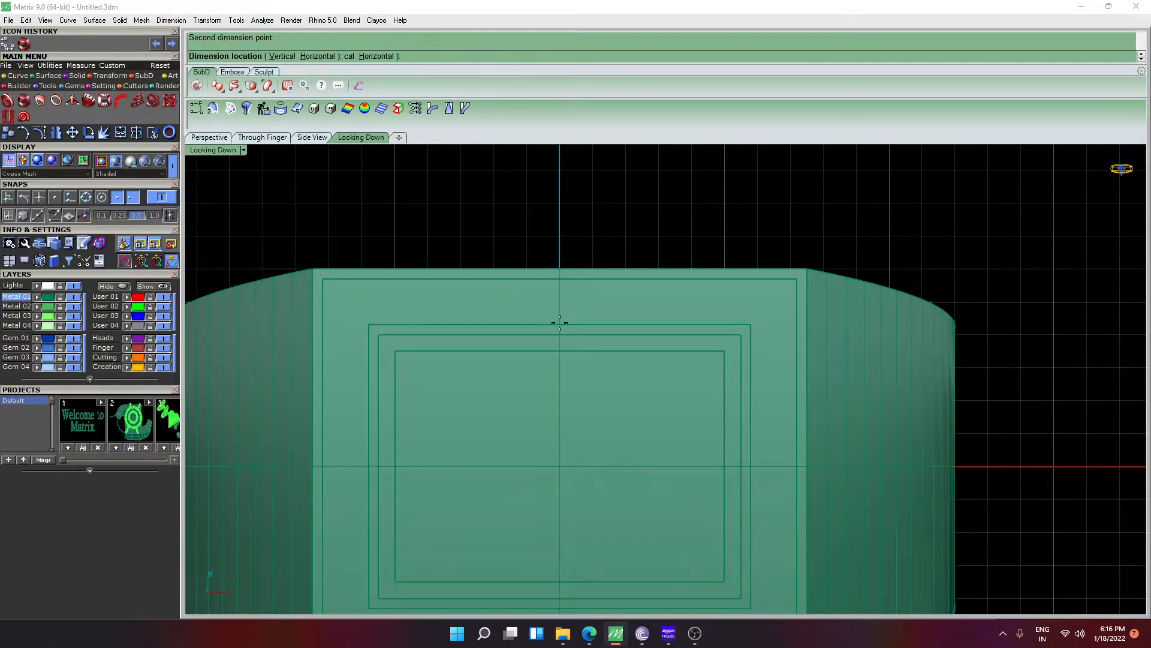
scroll(723, 290, "down", 1)
left_click(894, 287)
left_click(880, 282)
key("Delete")
scroll(599, 287, "up", 1)
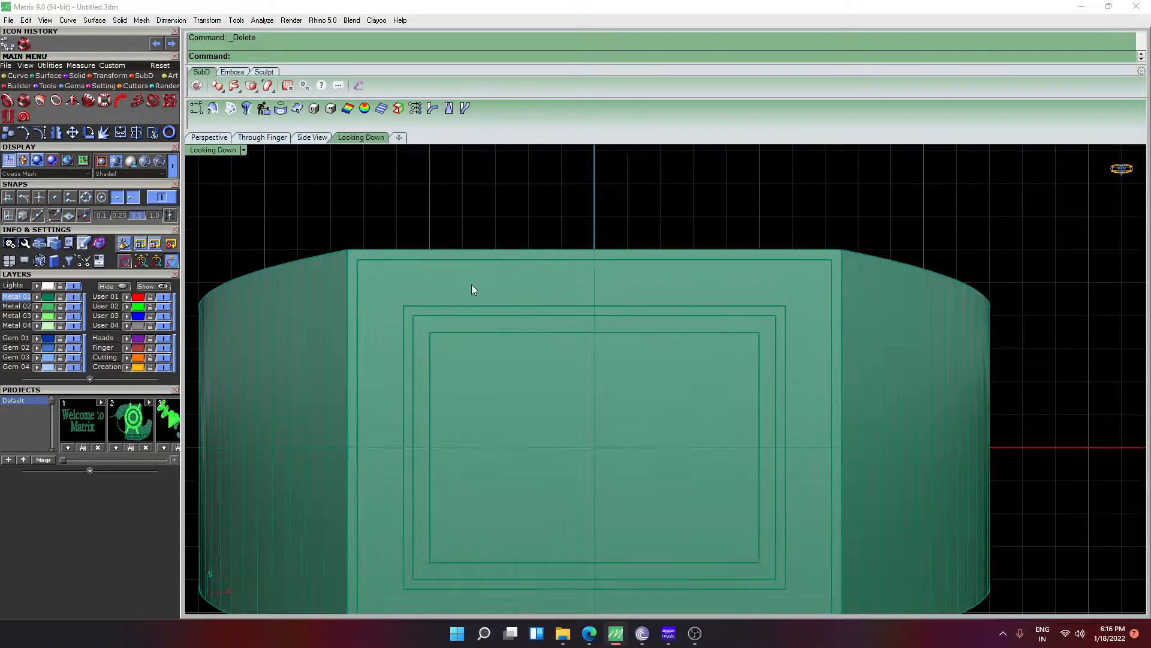
Duplicate the four outer edges of the recessed channel floor as curves
left_click(210, 137)
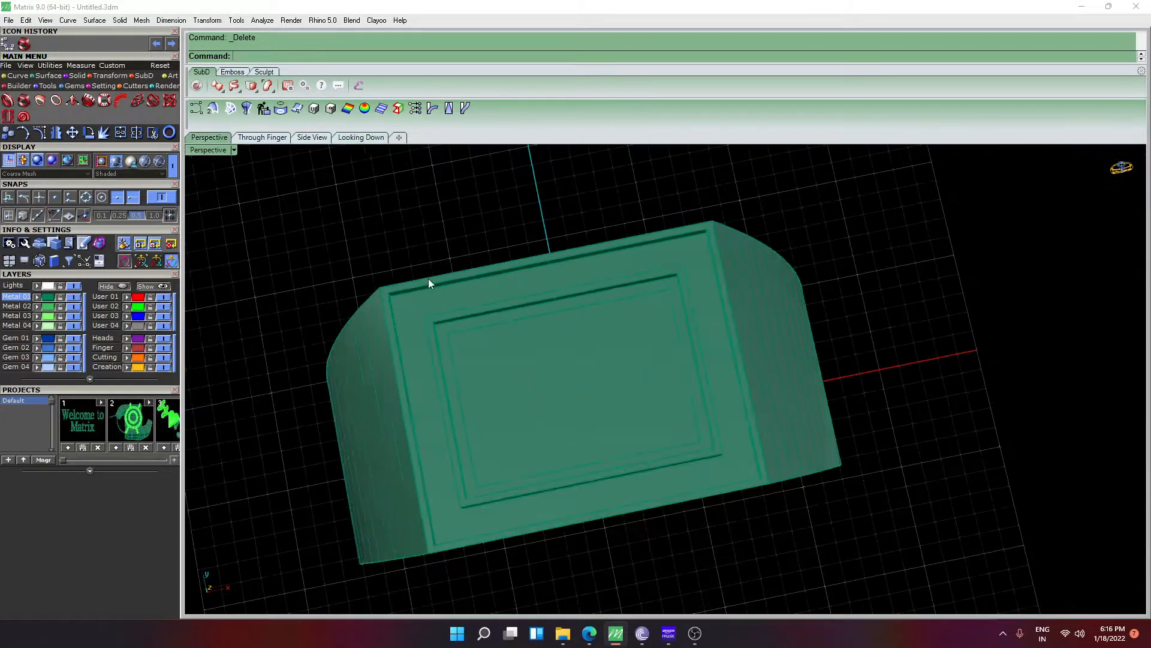
right_click_drag(427, 246, 426, 244)
type("d")
key("Escape")
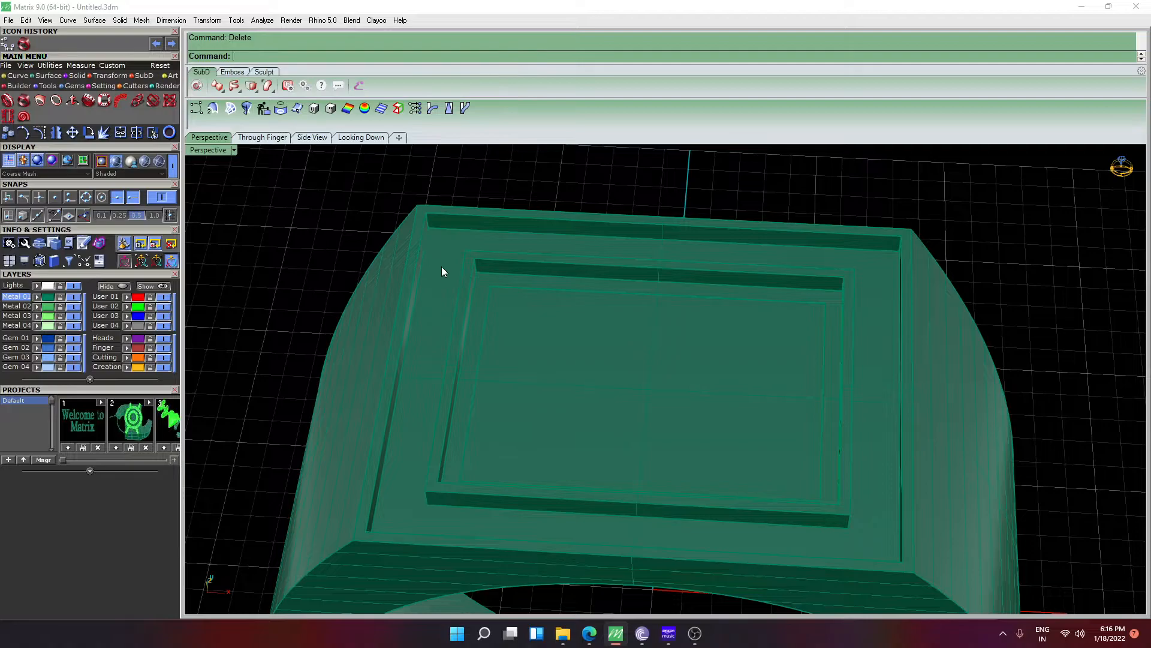
type("Dup")
key("Return")
left_click(482, 231)
left_click(428, 235)
scroll(429, 235, "down", 6)
right_click_drag(480, 260, 682, 352)
left_click(627, 289)
scroll(627, 289, "down", 7)
scroll(683, 352, "up", 7)
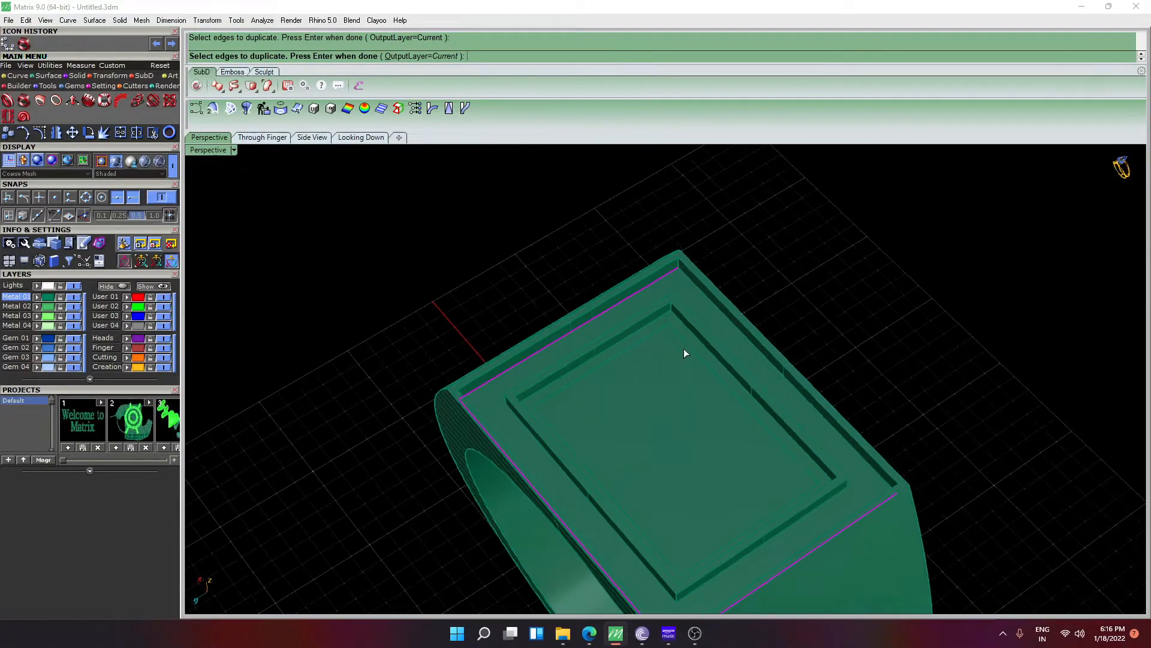
left_click(713, 307)
key("Return")
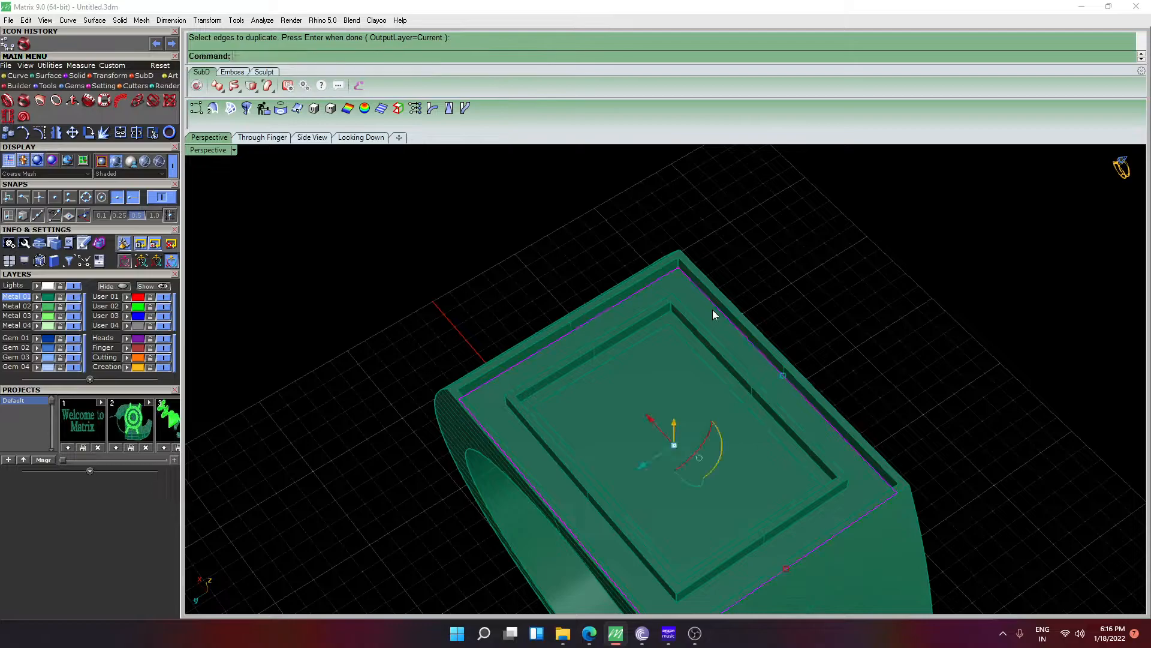
Offset the duplicated channel edges inward to create a closed guide curve along the middle of the channel
type("Offset")
key("Return")
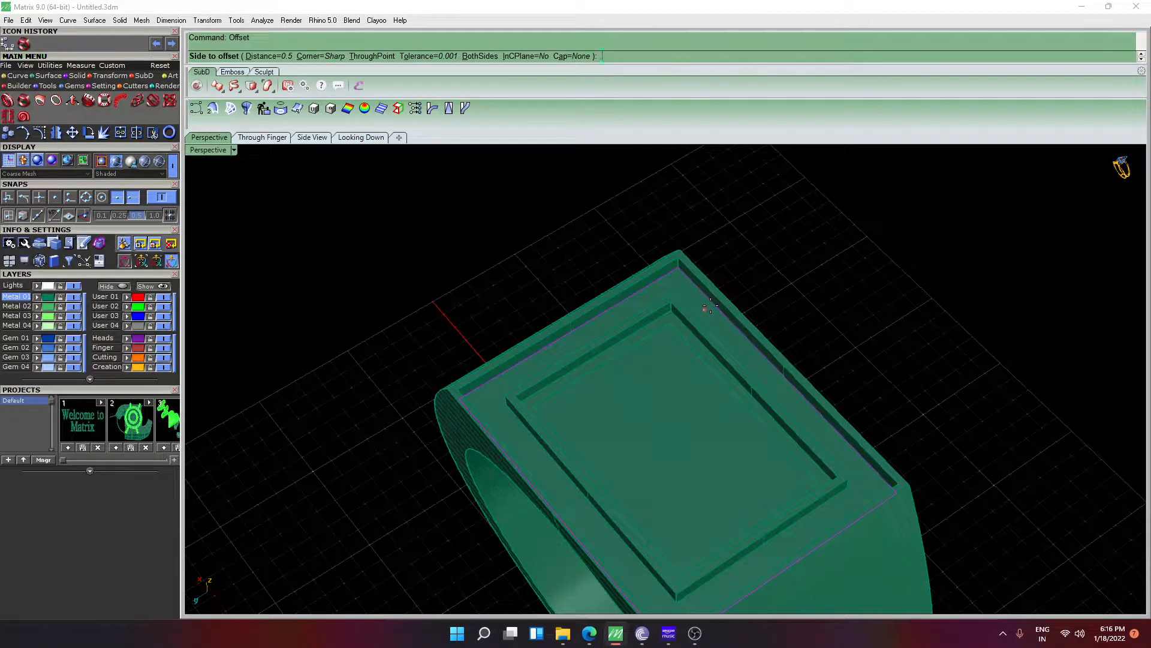
key("Return")
left_click(710, 306)
scroll(710, 305, "down", 2)
right_click_drag(688, 323, 364, 303)
key("Escape")
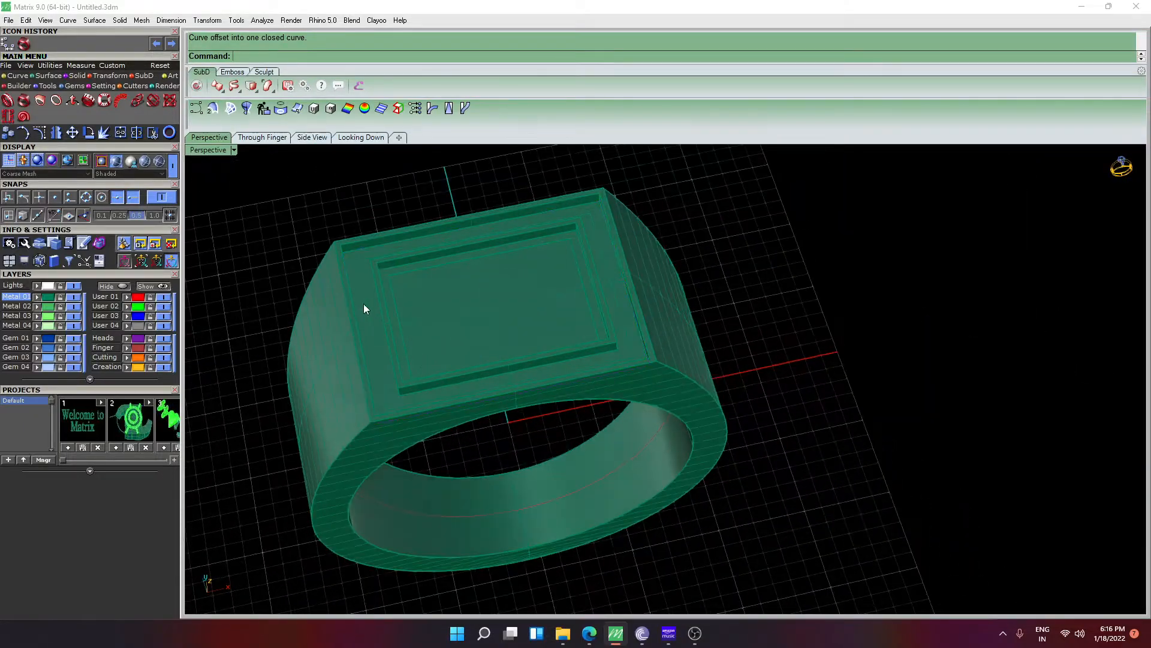
Start Gem on Curve with the offset channel curve and set the culet direction to Down
left_click(368, 309)
left_click(409, 337)
right_click_drag(422, 335, 432, 240)
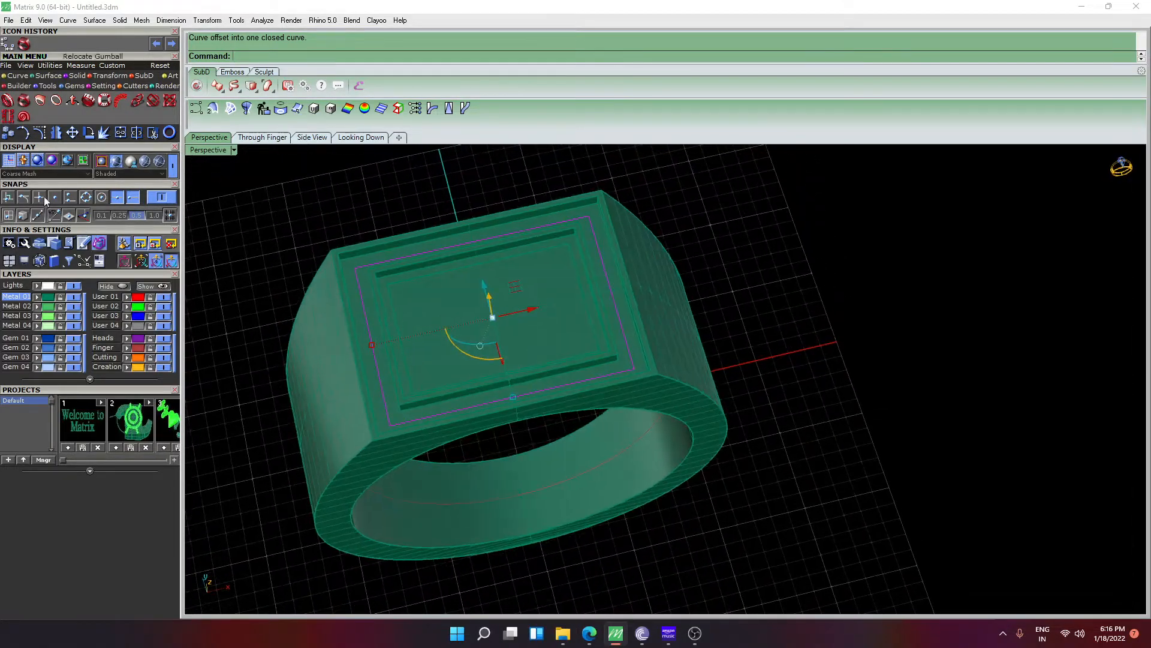
left_click(75, 86)
left_click(24, 99)
left_click_drag(90, 481, 753, 198)
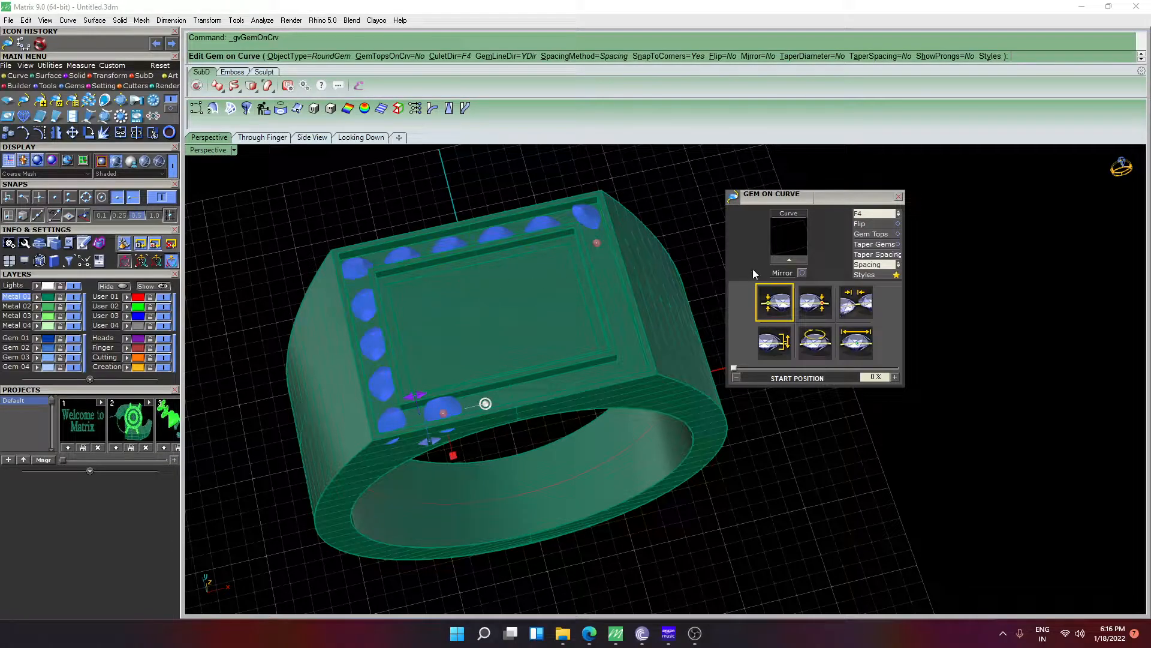
left_click(899, 215)
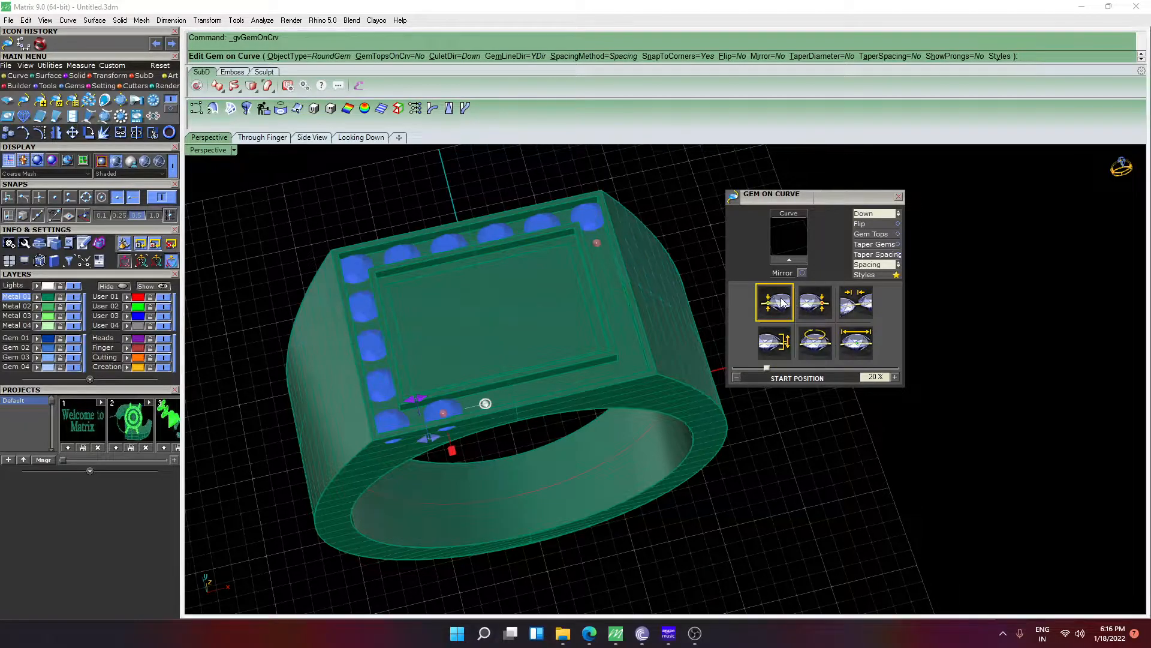
Set the start size of the round gems on the channel curve to 1.3 mm
left_click(856, 342)
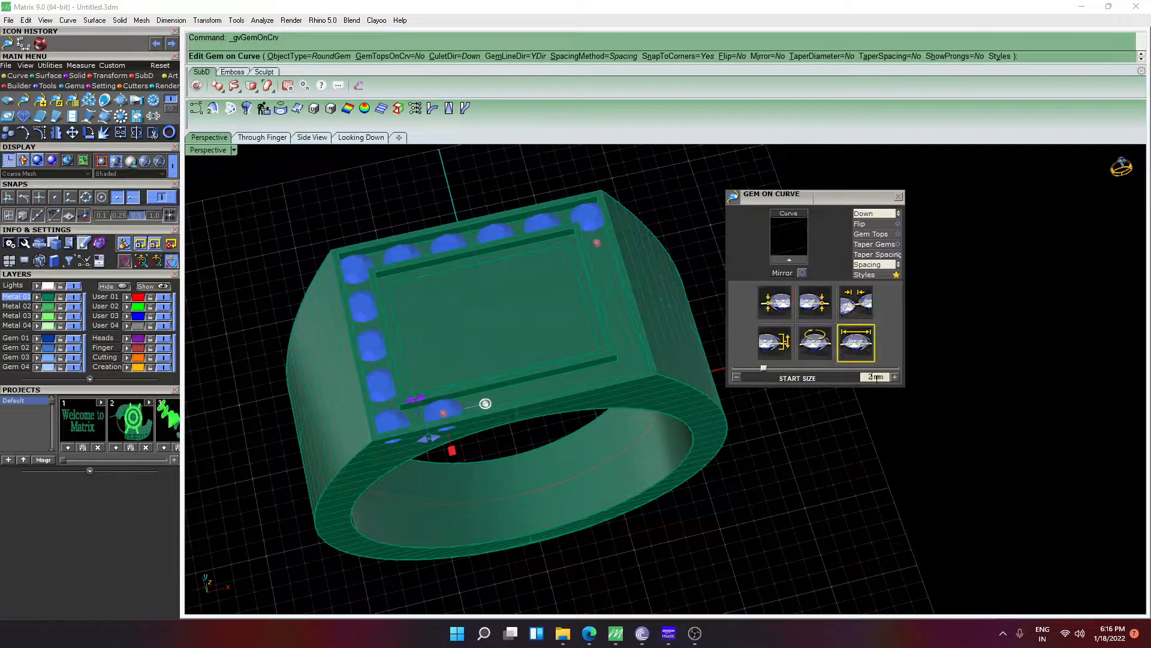
type("1.3")
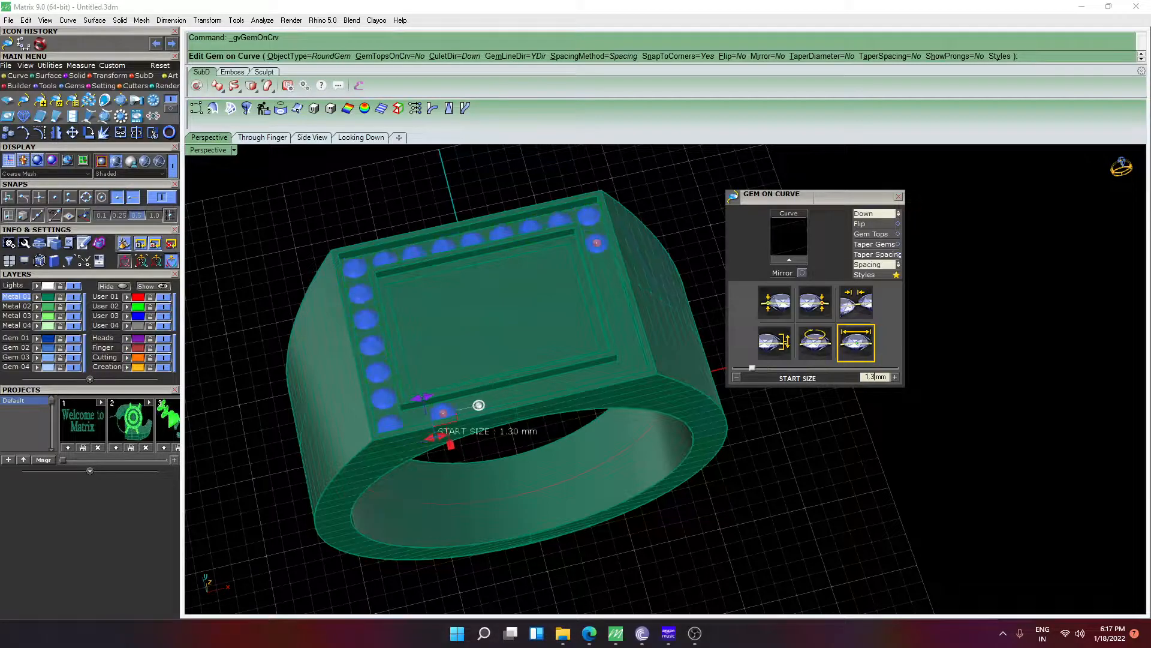
scroll(598, 309, "up", 2)
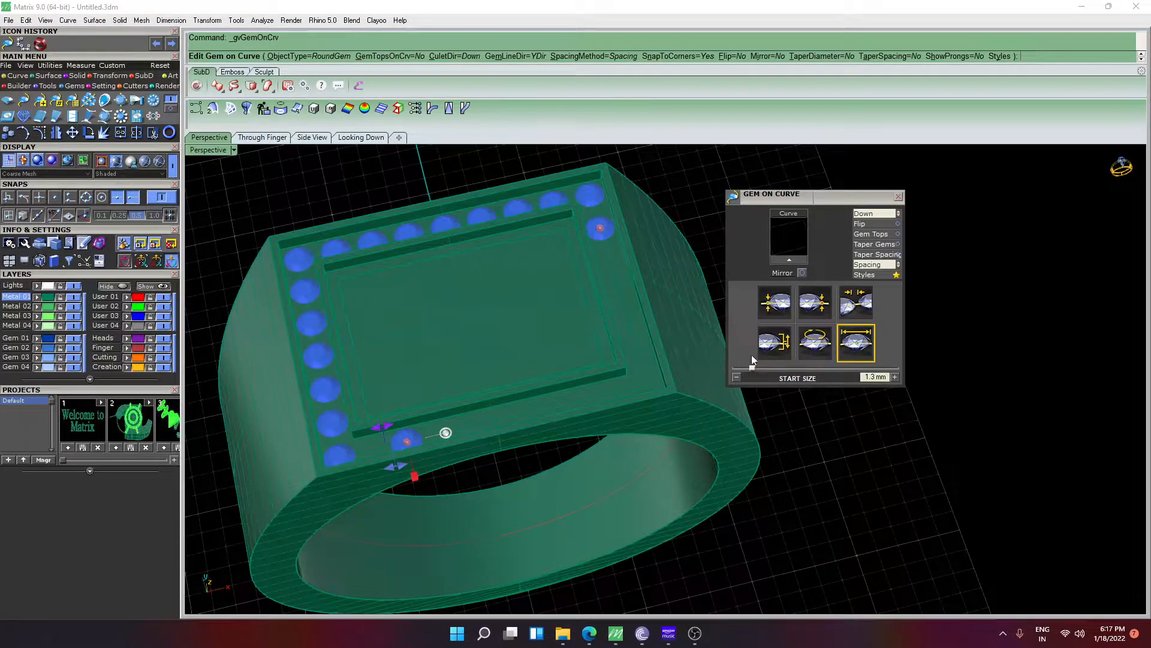
Extend the gem row around the whole channel with start position 0% and end position 100%
left_click(774, 310)
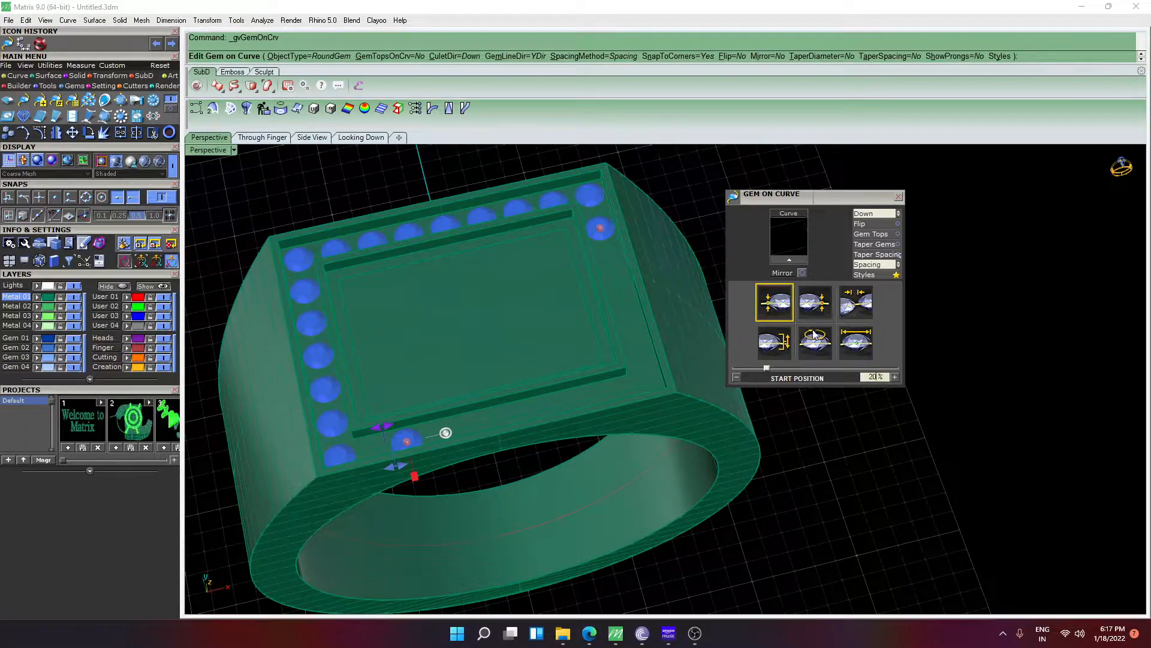
type("0")
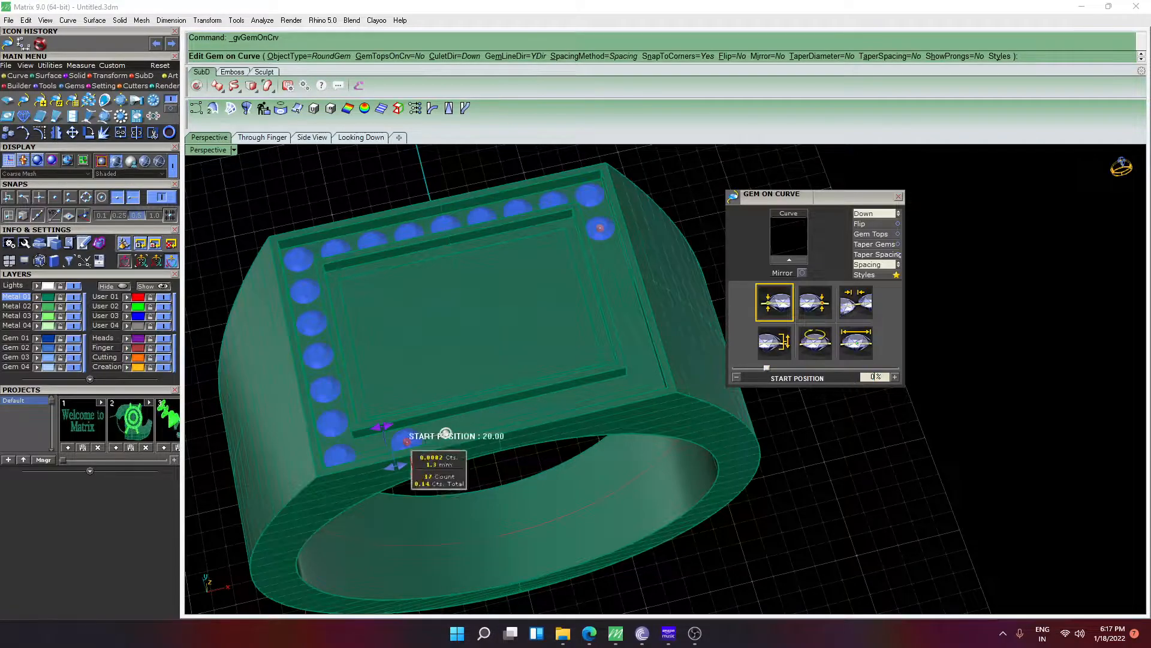
key("Return")
left_click(824, 304)
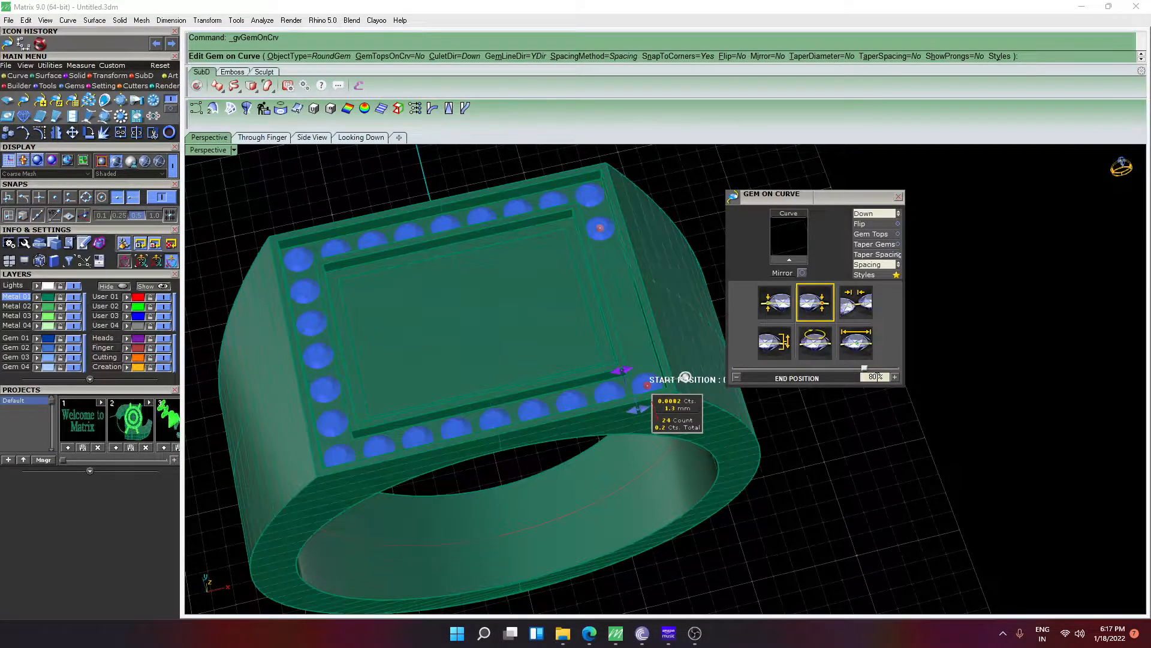
type("100")
key("Return")
right_click_drag(686, 377, 655, 332)
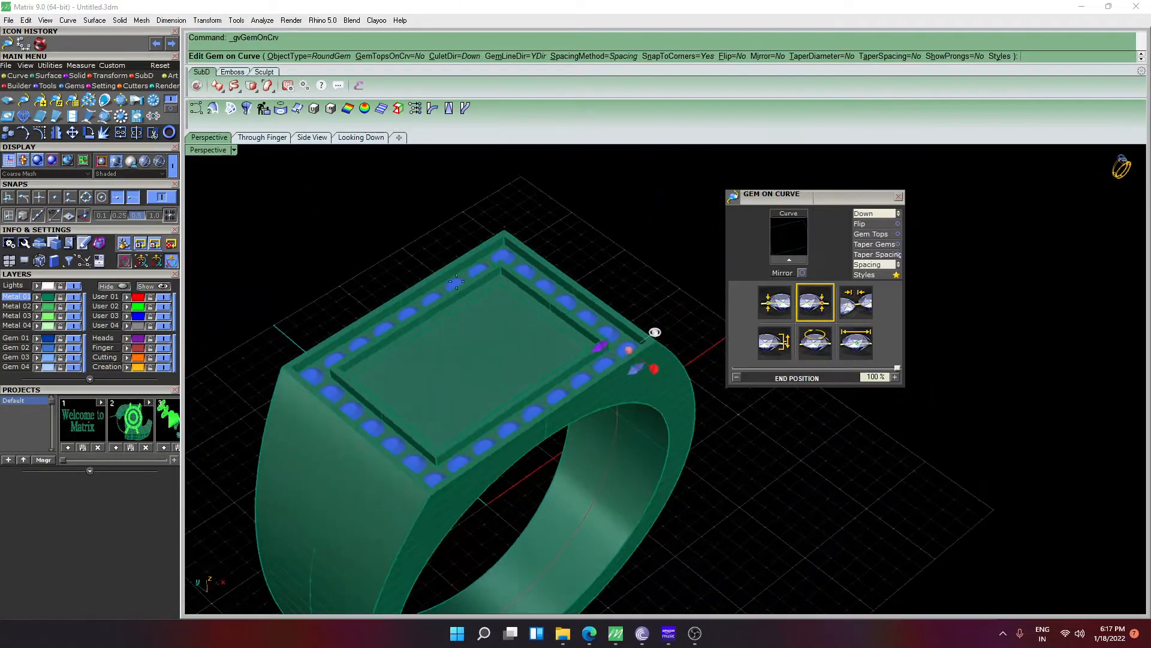
Check the gem spacing around the channel and finalize the Gem on Curve row
scroll(448, 281, "down", 3)
scroll(454, 264, "up", 3)
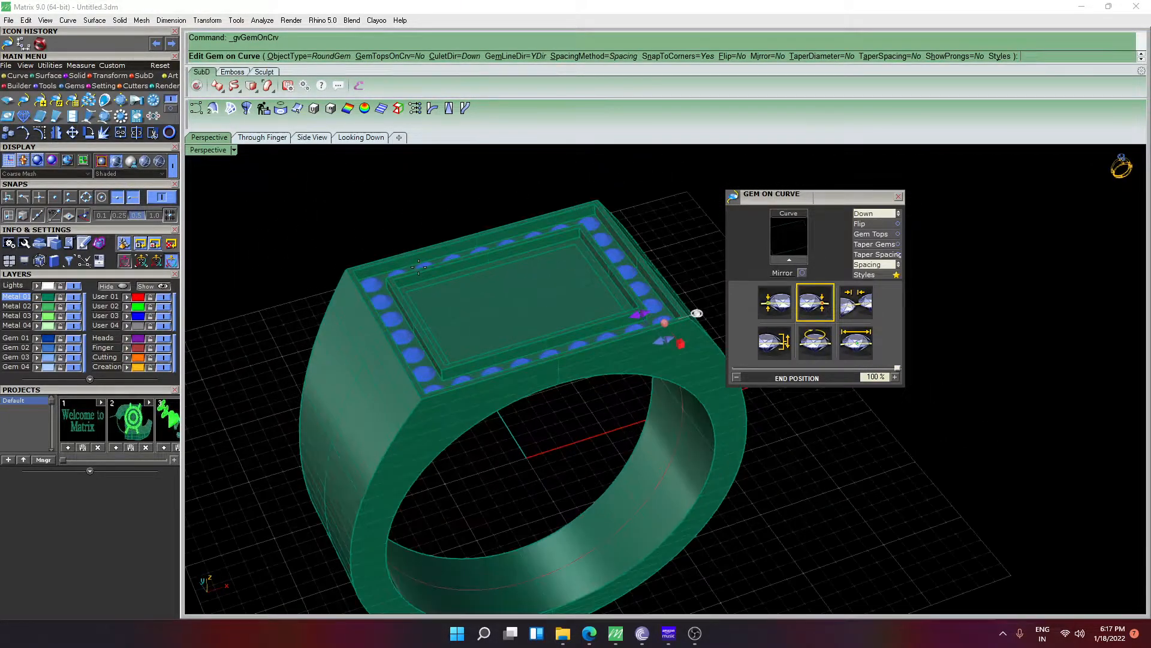
right_click_drag(466, 279, 471, 302)
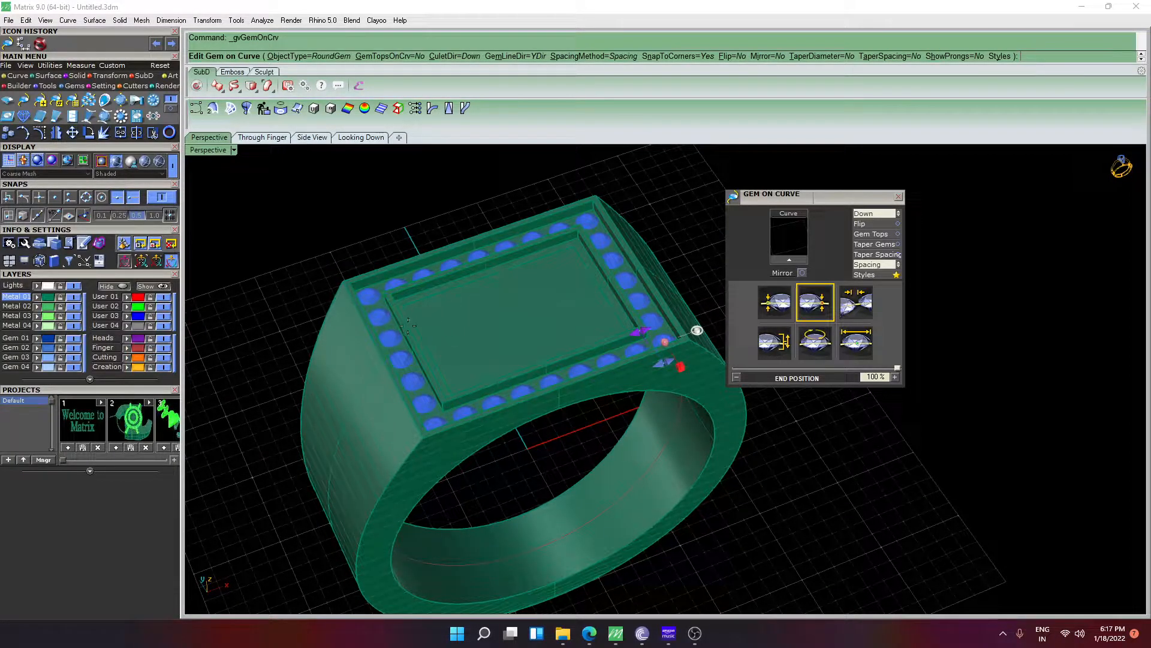
right_click_drag(420, 353, 399, 288)
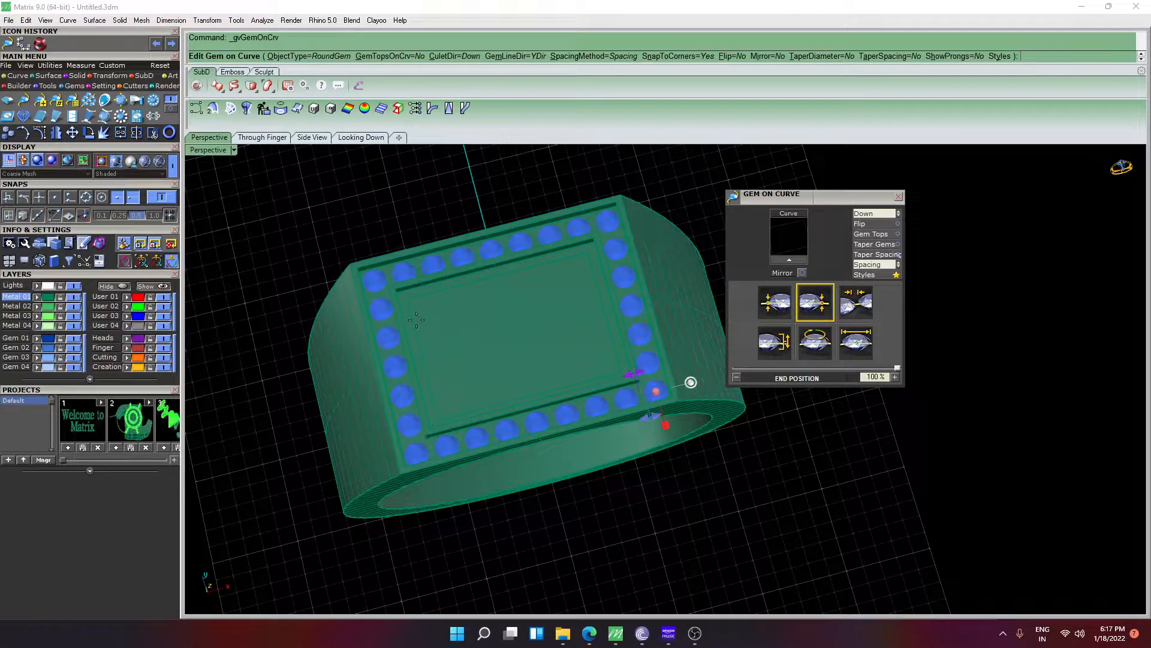
scroll(417, 322, "up", 5)
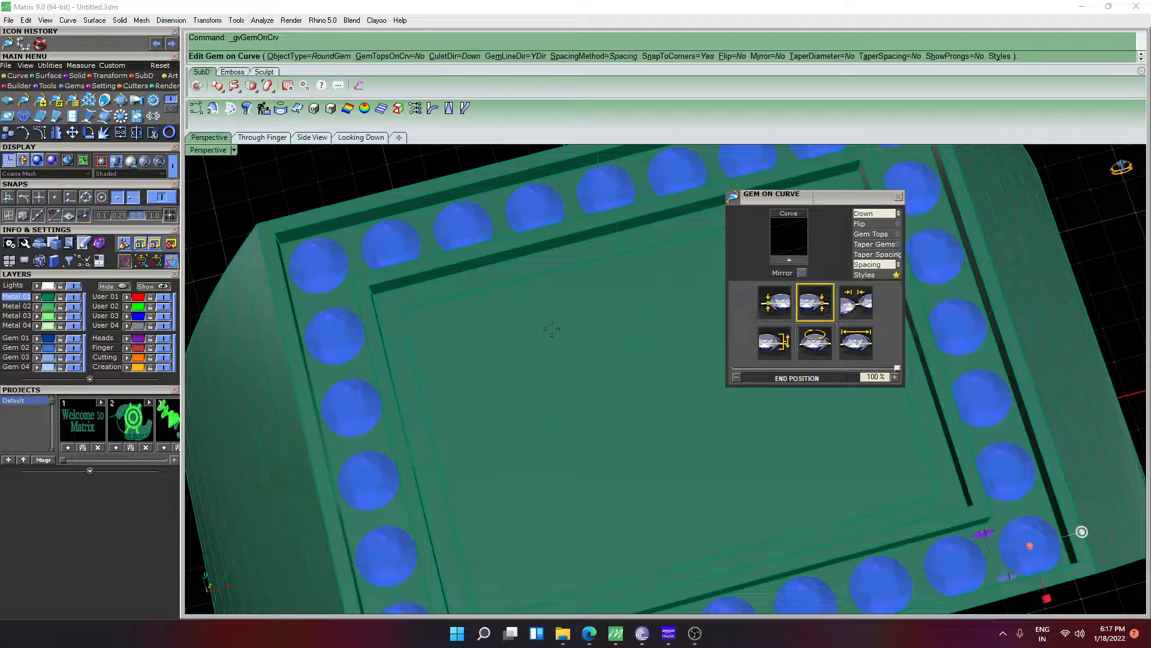
scroll(616, 428, "down", 4)
right_click_drag(616, 429, 543, 384)
right_click(608, 383)
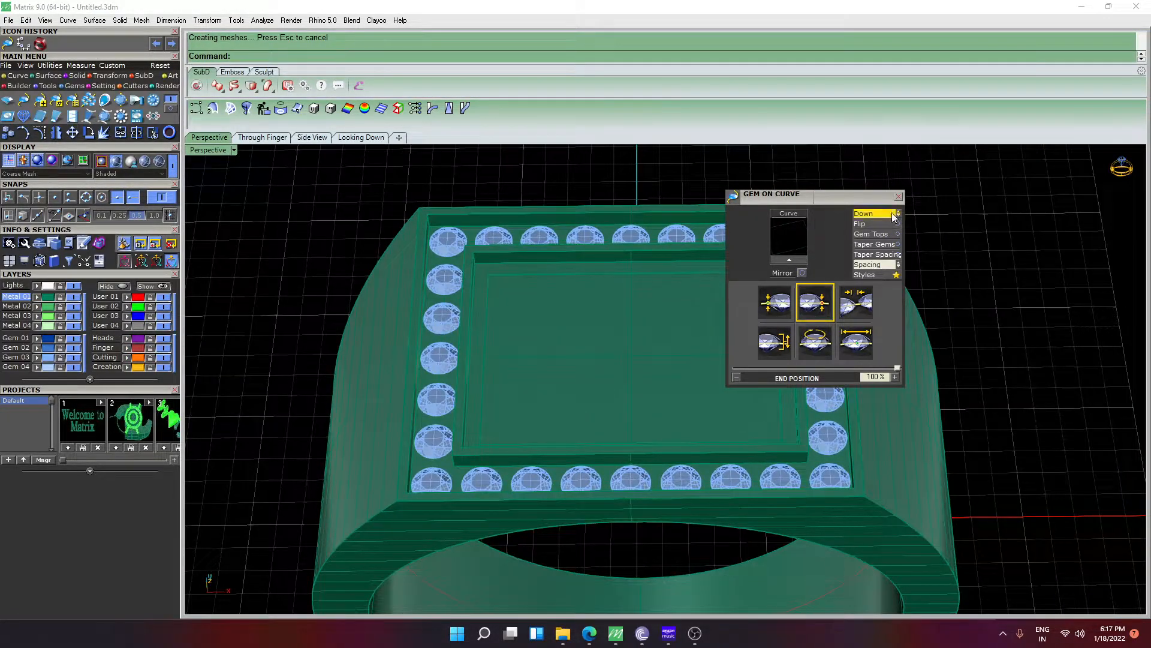
left_click(550, 238)
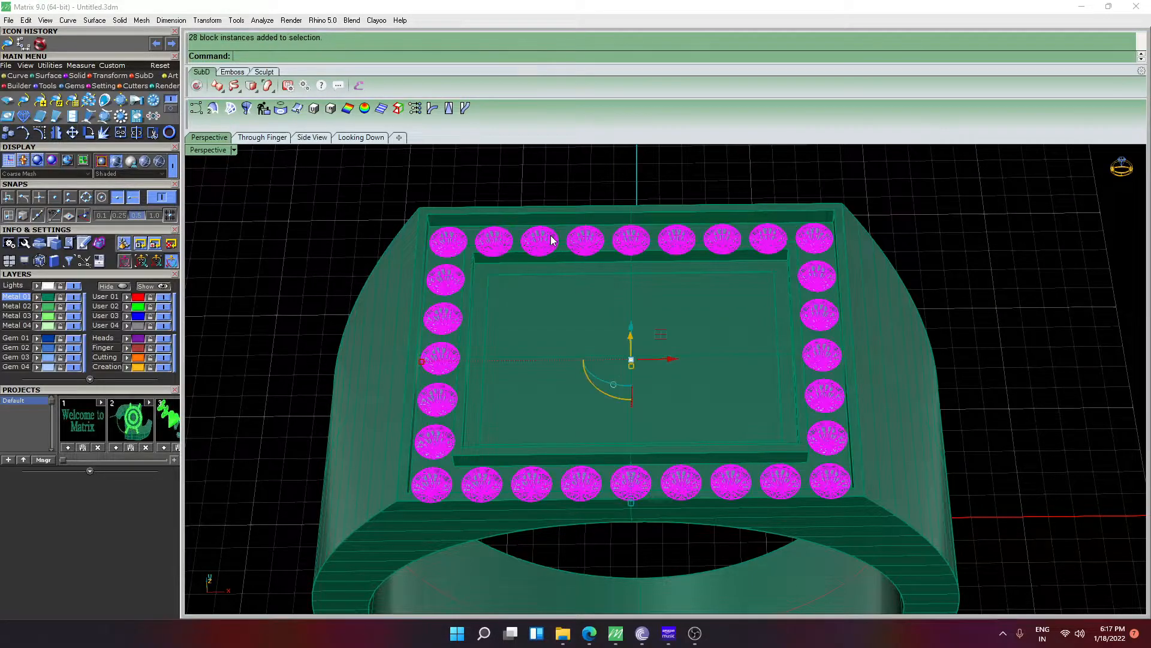
key("Escape")
scroll(503, 328, "down", 3)
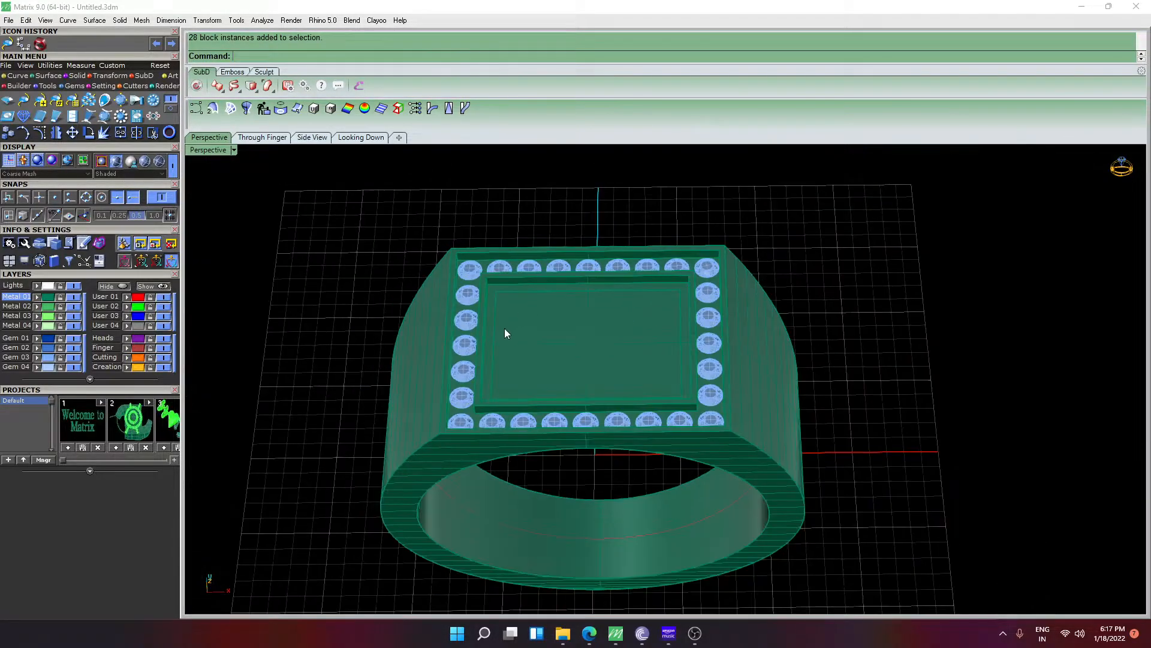
Select the round gems along the channel and start Prong Adder on them in 2 Shared Prongs mode
right_click_drag(503, 329, 462, 294)
left_click(462, 294)
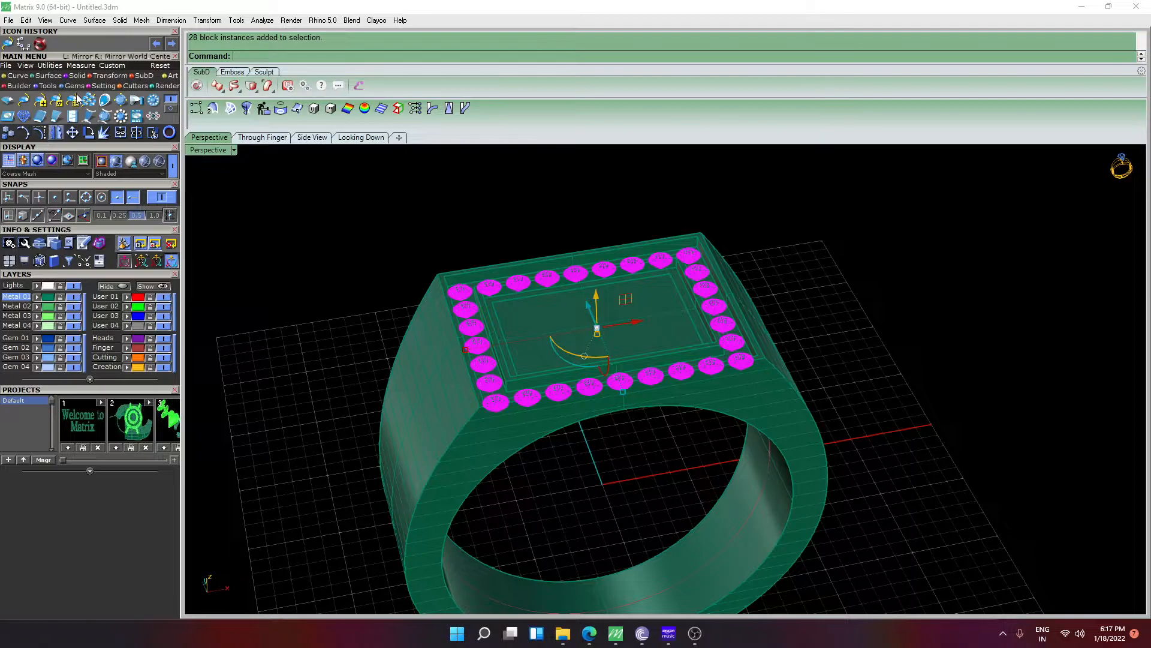
left_click(93, 85)
left_click(90, 103)
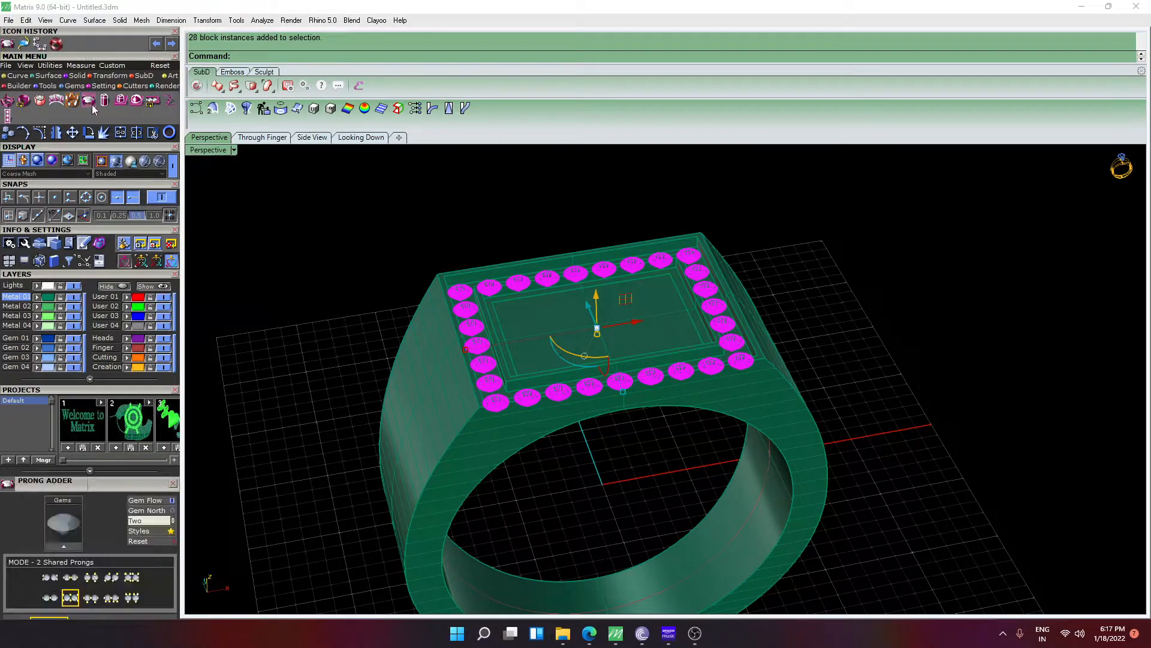
left_click_drag(132, 480, 929, 246)
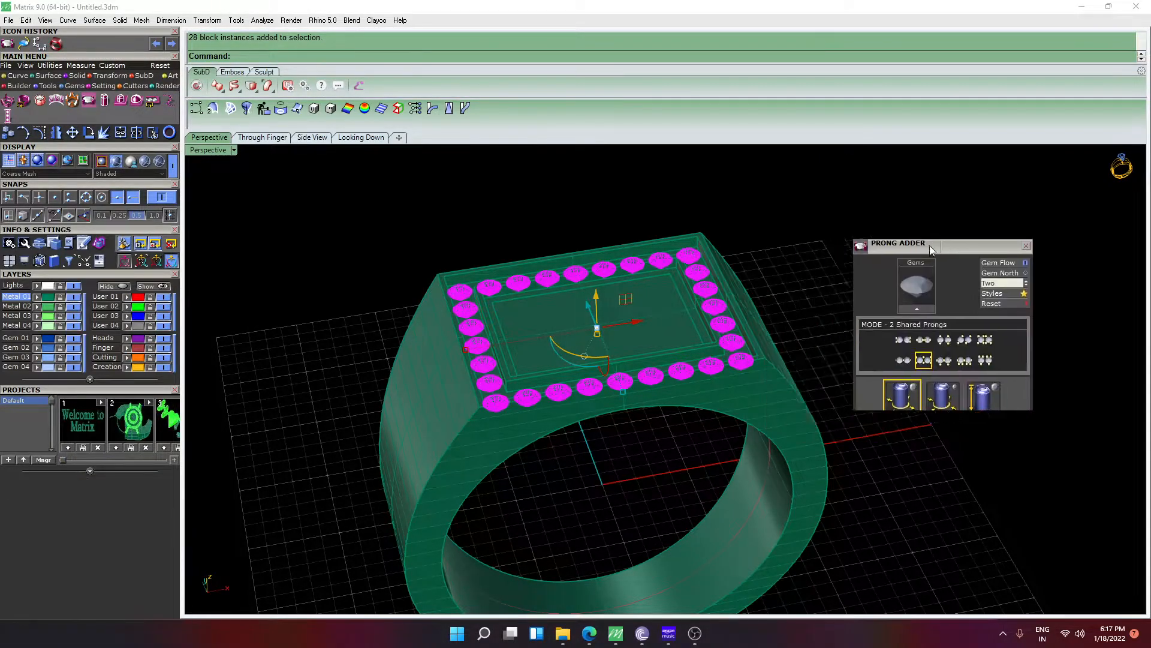
right_click_drag(658, 240, 588, 225)
scroll(591, 306, "up", 10)
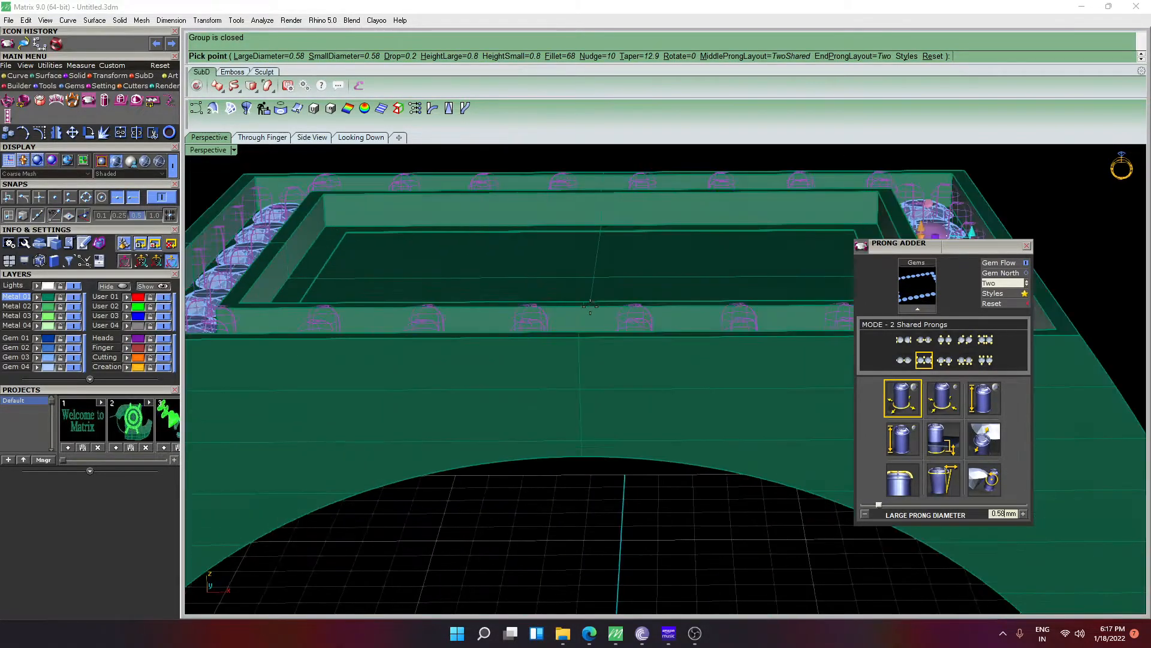
Set the large prong diameter to 0.6 mm and the small prong diameter to 0.5 mm
double_click(1001, 515)
type("0.6")
key("Return")
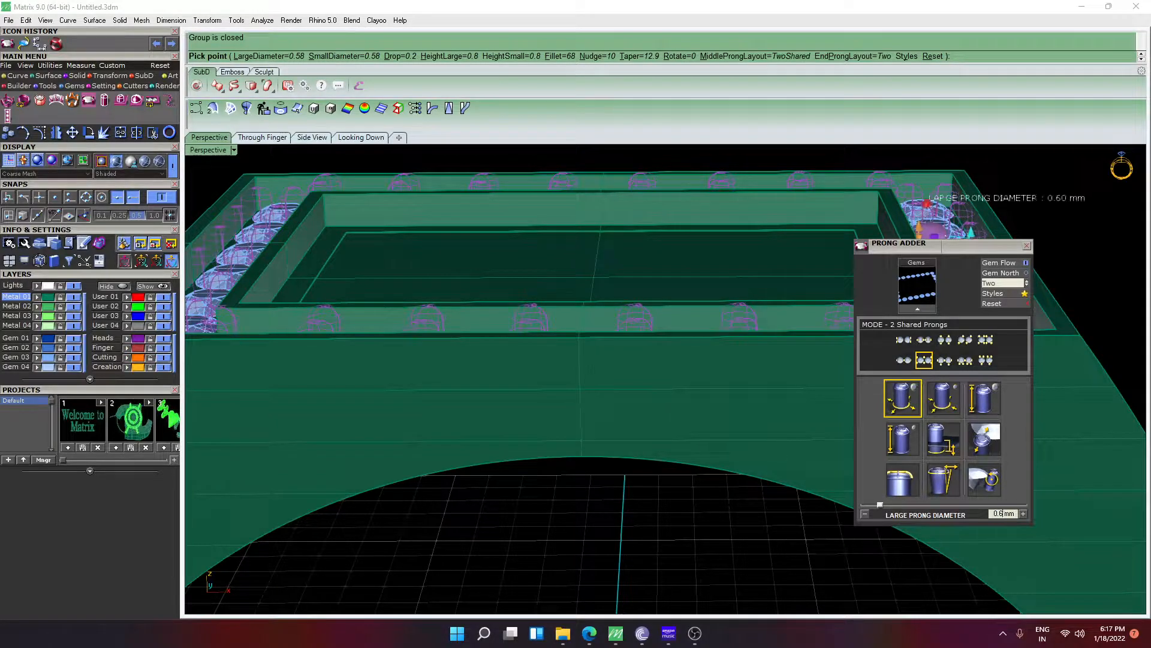
left_click(944, 413)
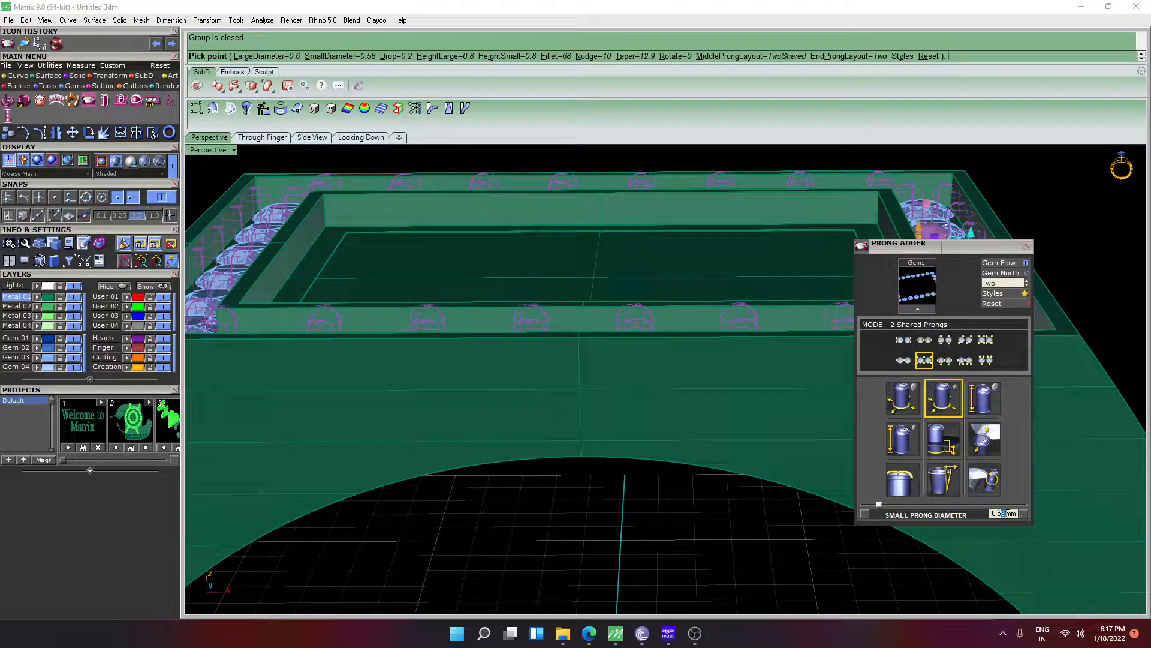
type("5")
key("Return")
Check the prongs against the gems in the Through Finger view and set the prong drop to 0.35 mm
left_click(982, 410)
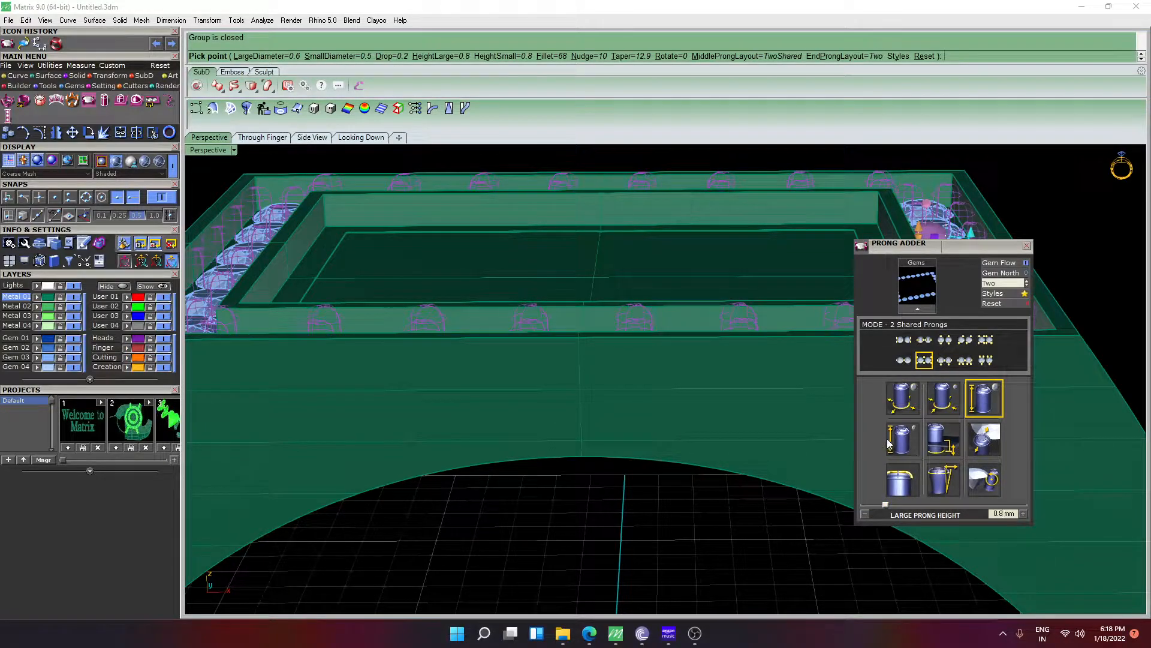
left_click(268, 138)
left_click(268, 137)
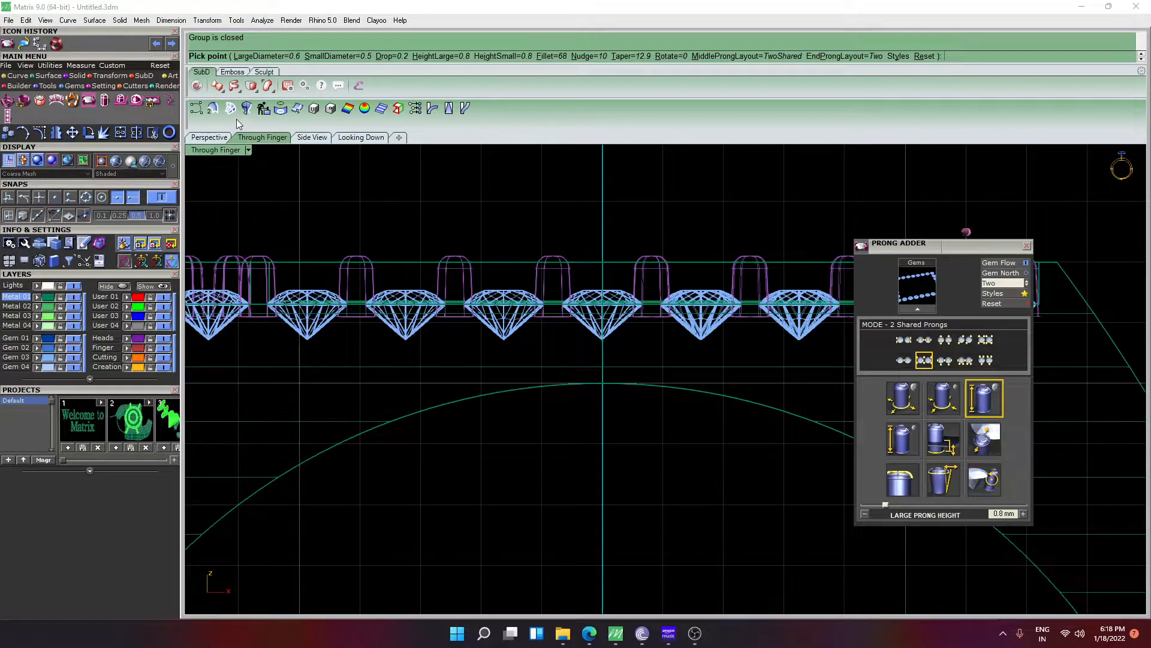
scroll(654, 295, "down", 2)
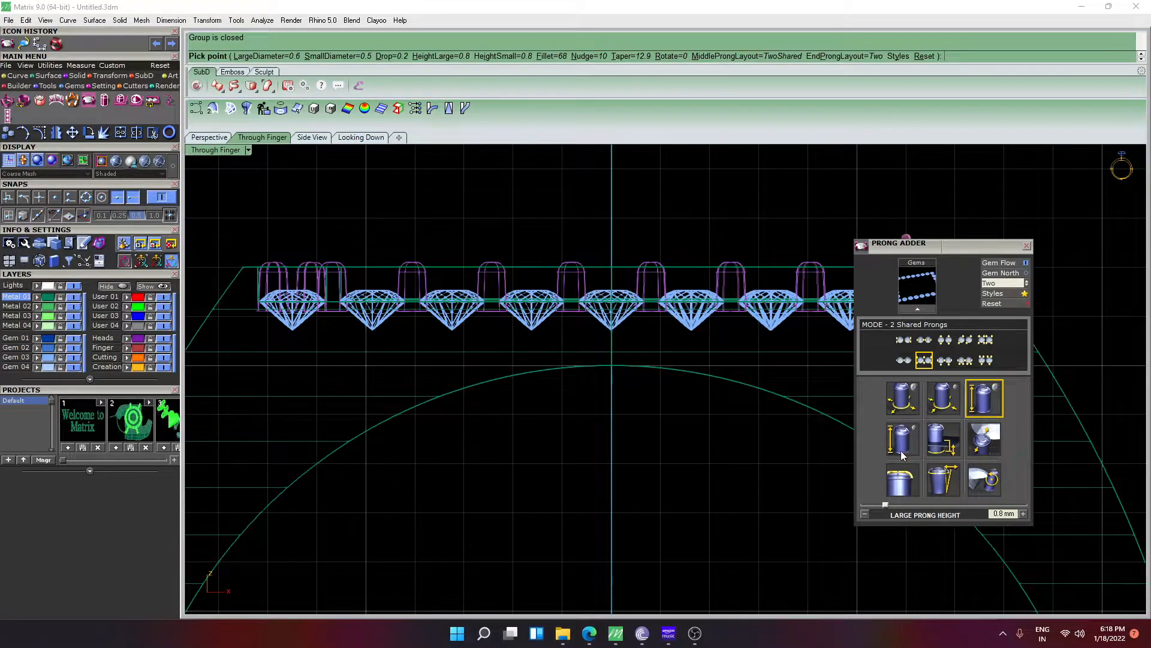
left_click(943, 447)
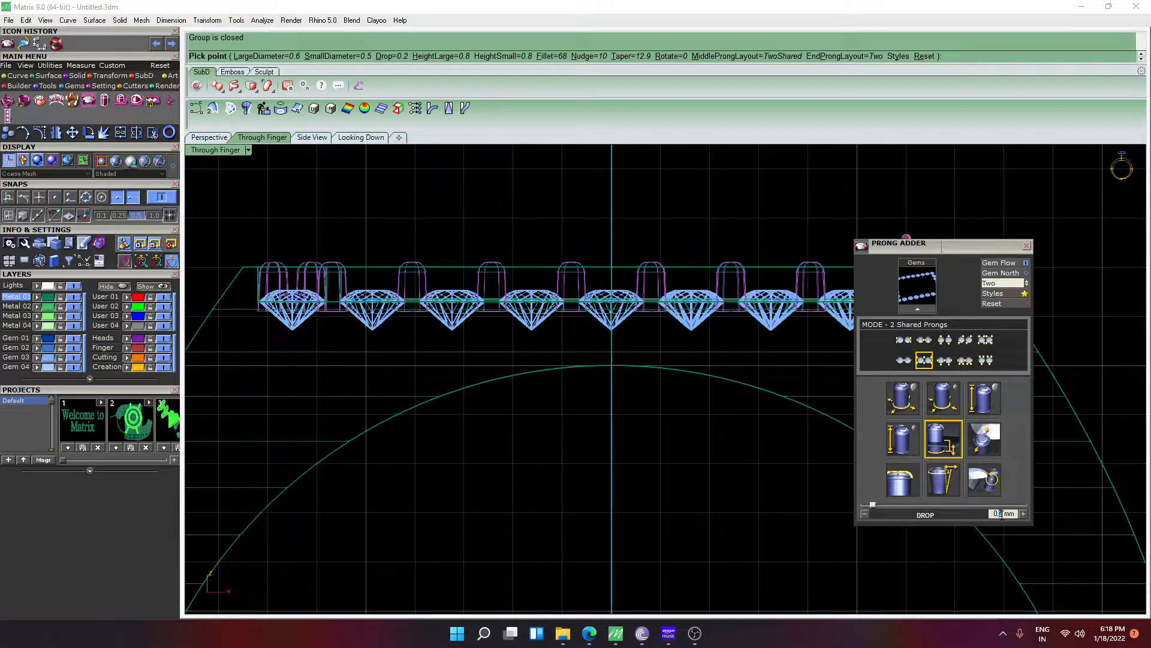
type("5")
key("Return")
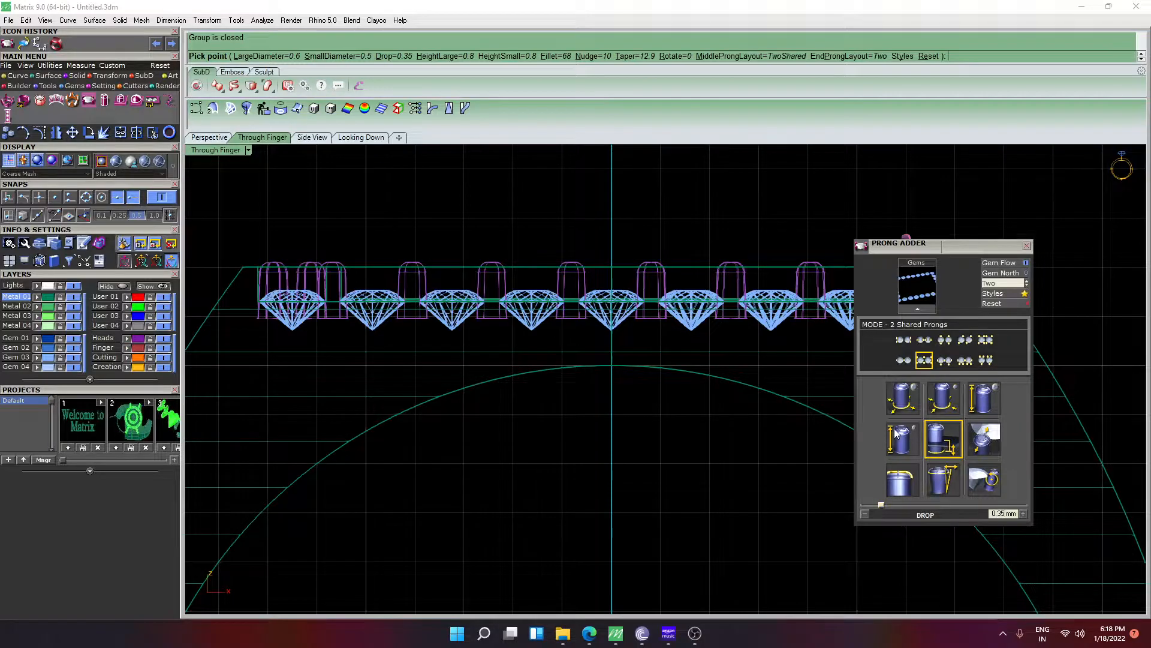
Adjust the fillet on the prong tips and finalize the shared prongs
left_click(905, 480)
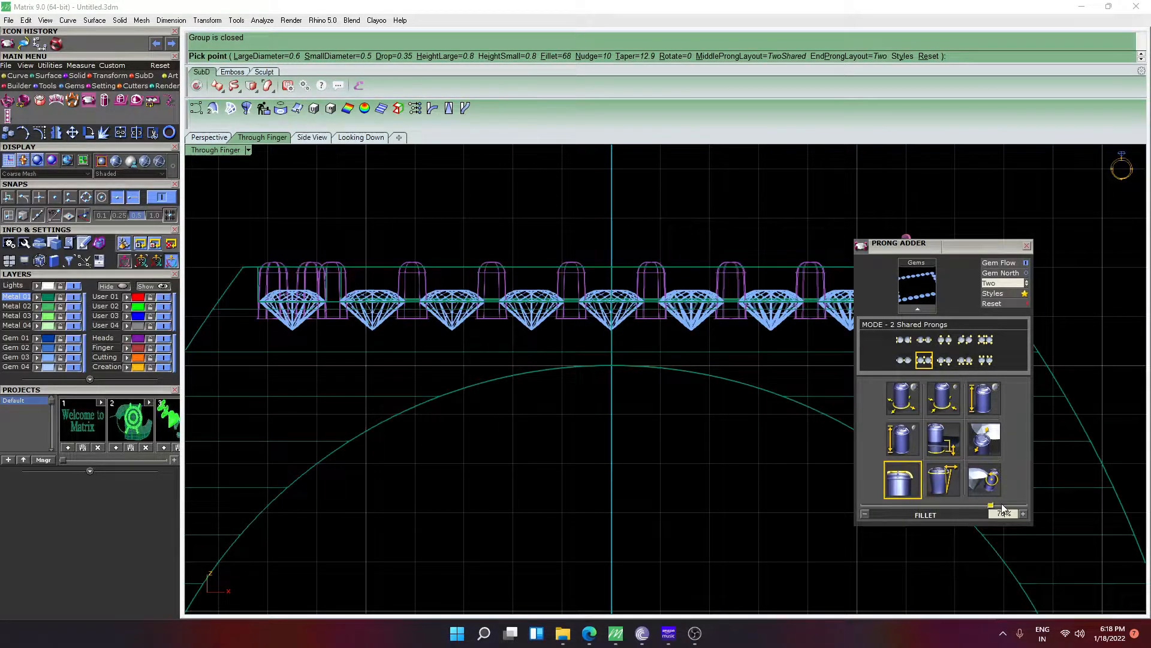
left_click_drag(1025, 505, 975, 515)
right_click(1048, 278)
left_click(1026, 246)
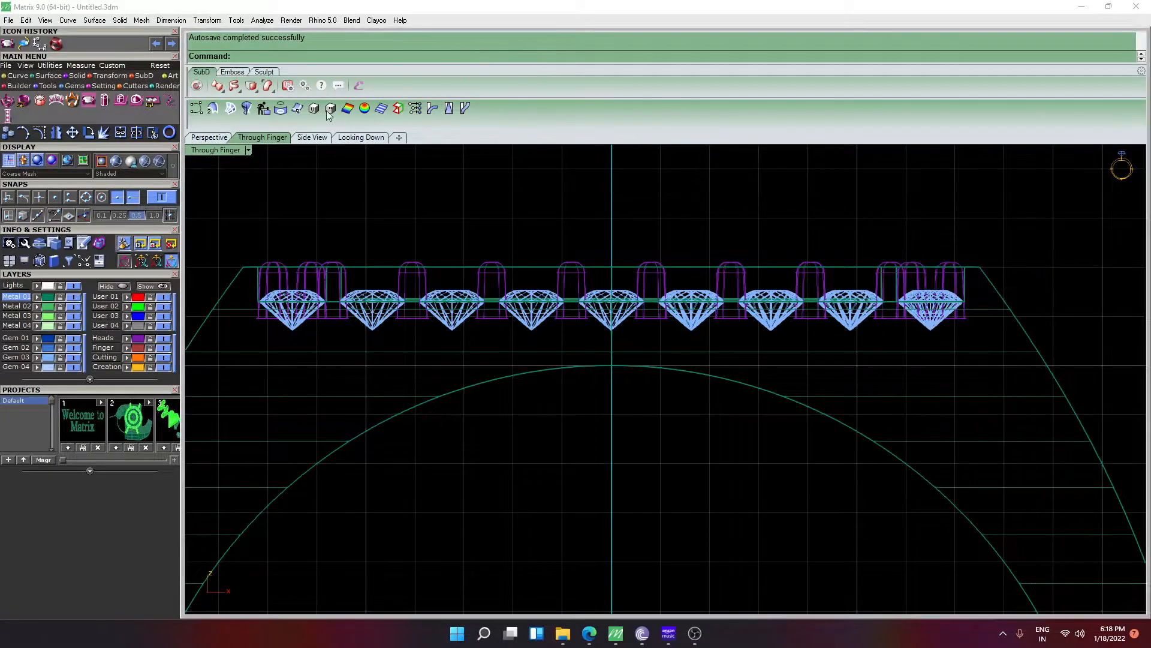
Examine the fit of the shared prongs and gems along the channel and at its corners
left_click(214, 139)
scroll(618, 368, "down", 5)
right_click_drag(576, 332, 663, 411)
scroll(705, 326, "up", 4)
right_click_drag(705, 326, 674, 326)
scroll(674, 327, "down", 5)
scroll(412, 375, "up", 6)
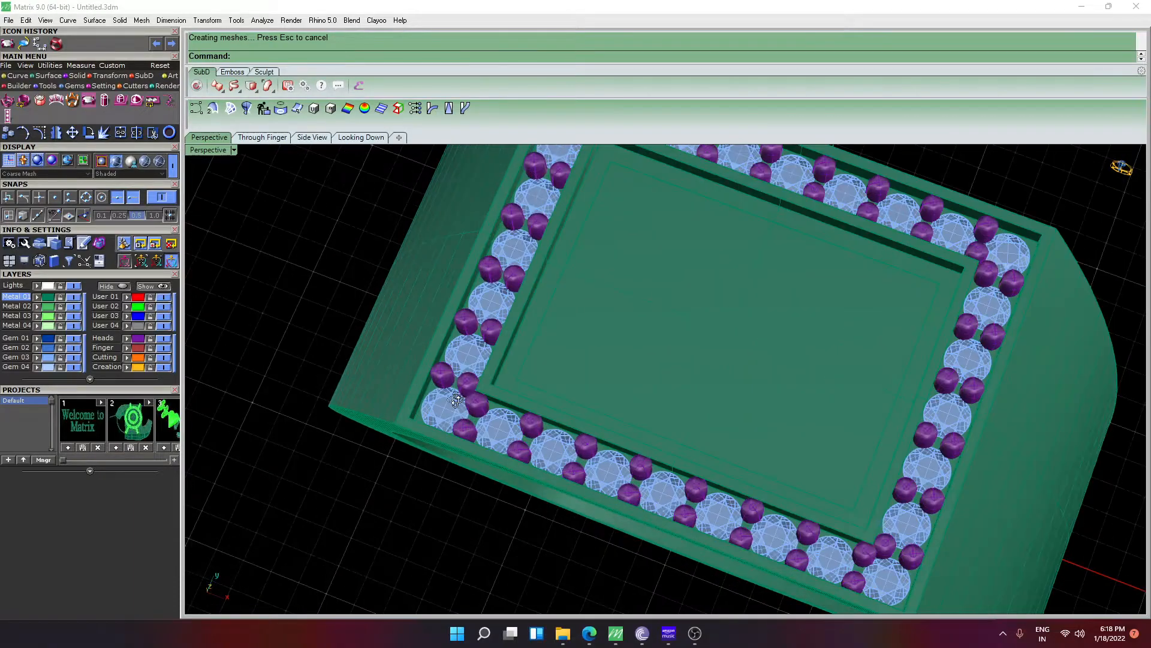
right_click_drag(458, 396, 386, 391)
right_click_drag(493, 296, 424, 282)
scroll(424, 282, "down", 4)
scroll(470, 463, "up", 11)
right_click_drag(460, 436, 538, 421)
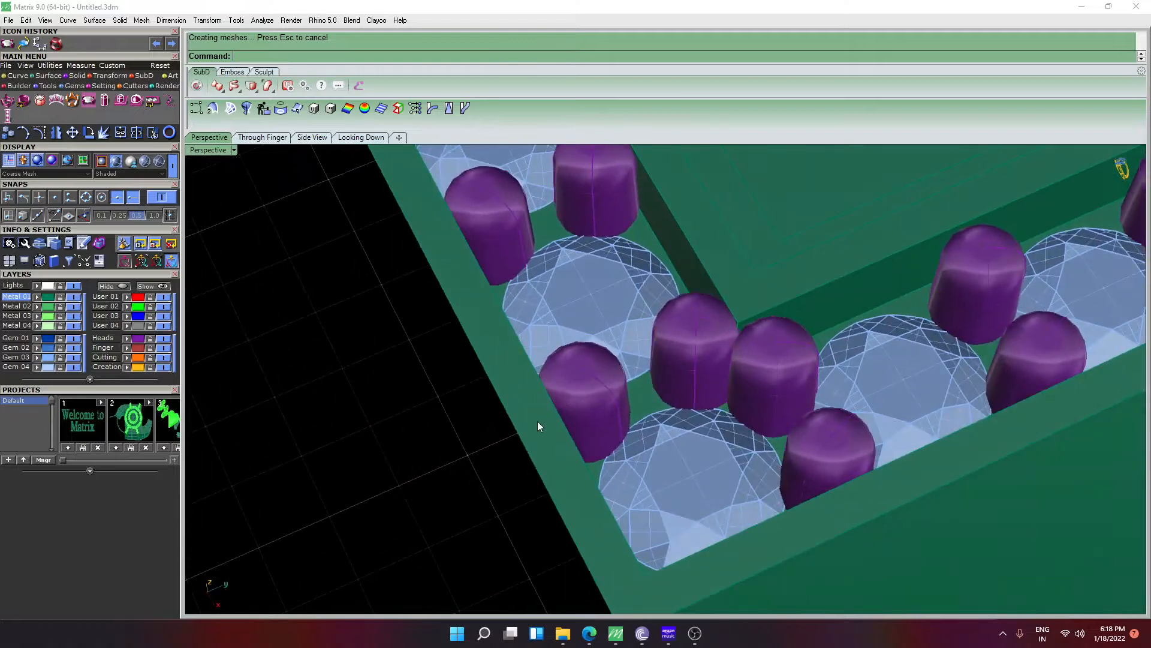
scroll(718, 427, "down", 8)
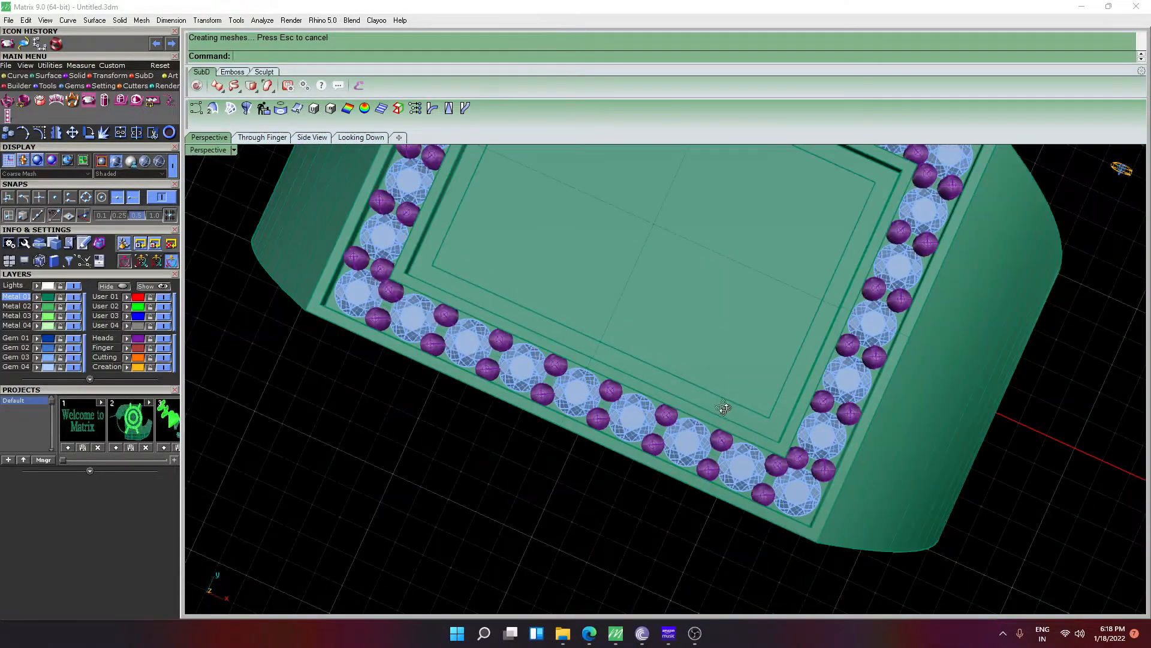
right_click_drag(724, 408, 753, 402)
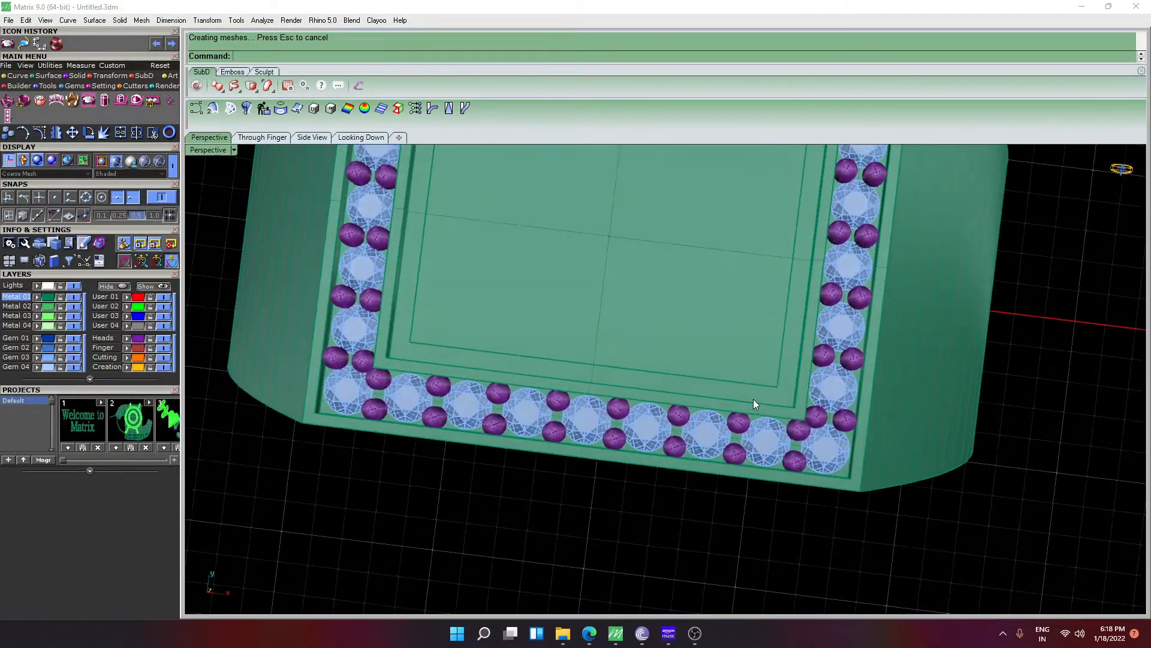
scroll(753, 402, "down", 6)
scroll(797, 205, "up", 4)
right_click_drag(793, 285, 804, 226)
right_click_drag(467, 341, 404, 430)
scroll(499, 367, "down", 5)
scroll(432, 355, "up", 2)
scroll(513, 274, "up", 4)
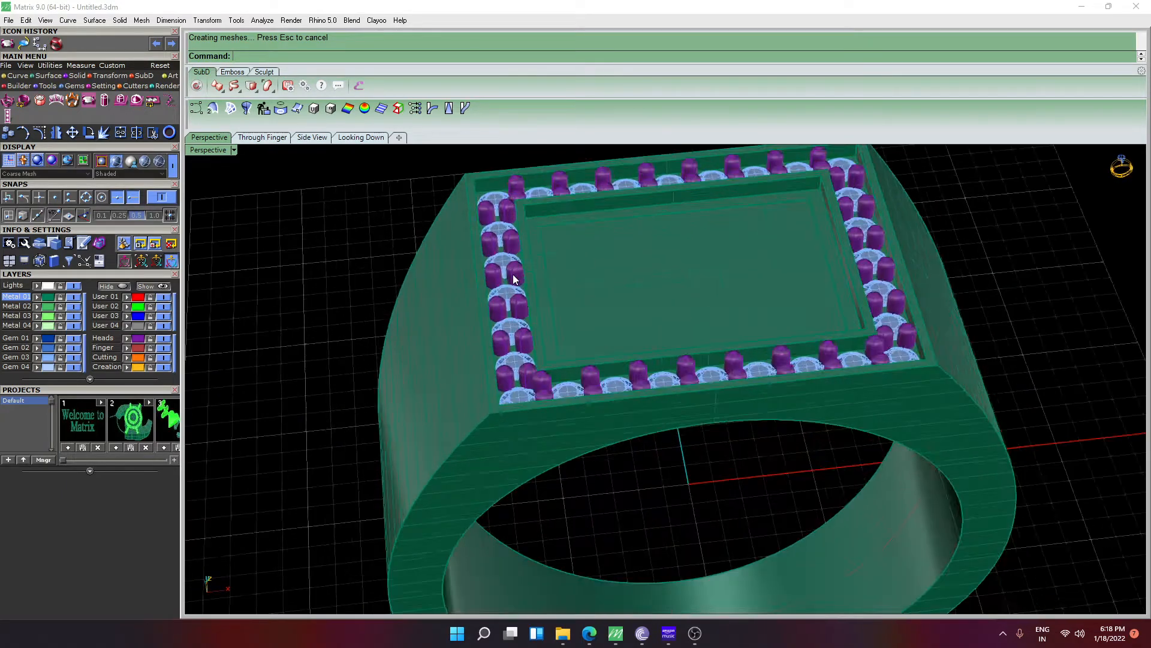
Try to create gem cutters for the channel gems with a lower depth of -489%, reaching through to the finger hole
left_click(506, 294)
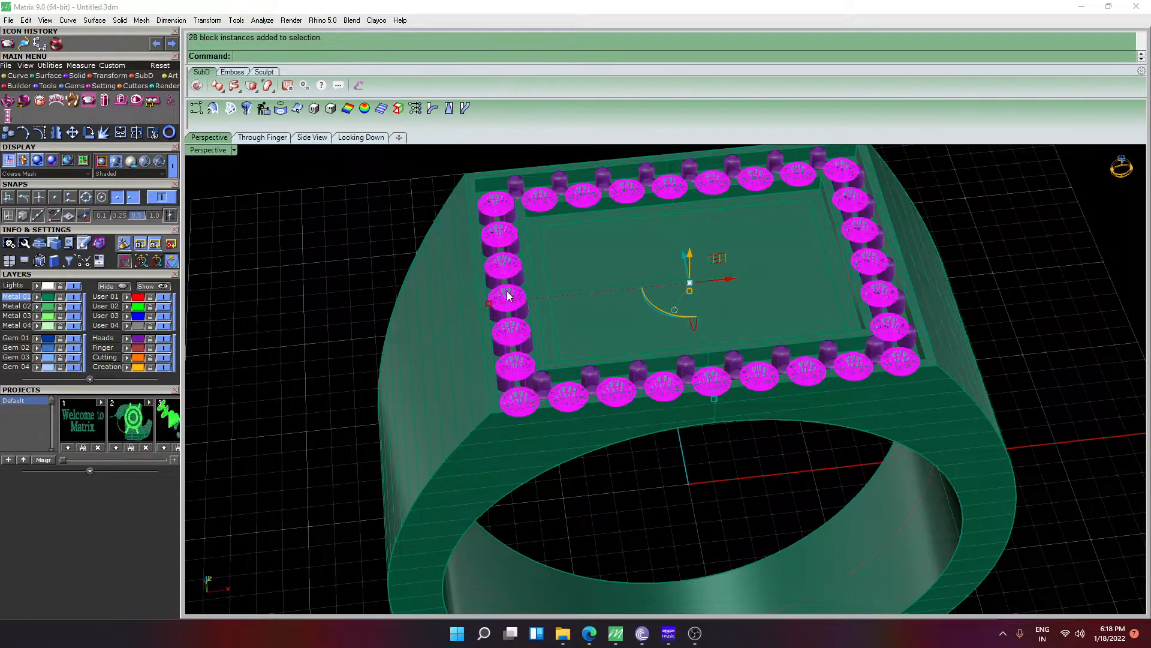
left_click(137, 85)
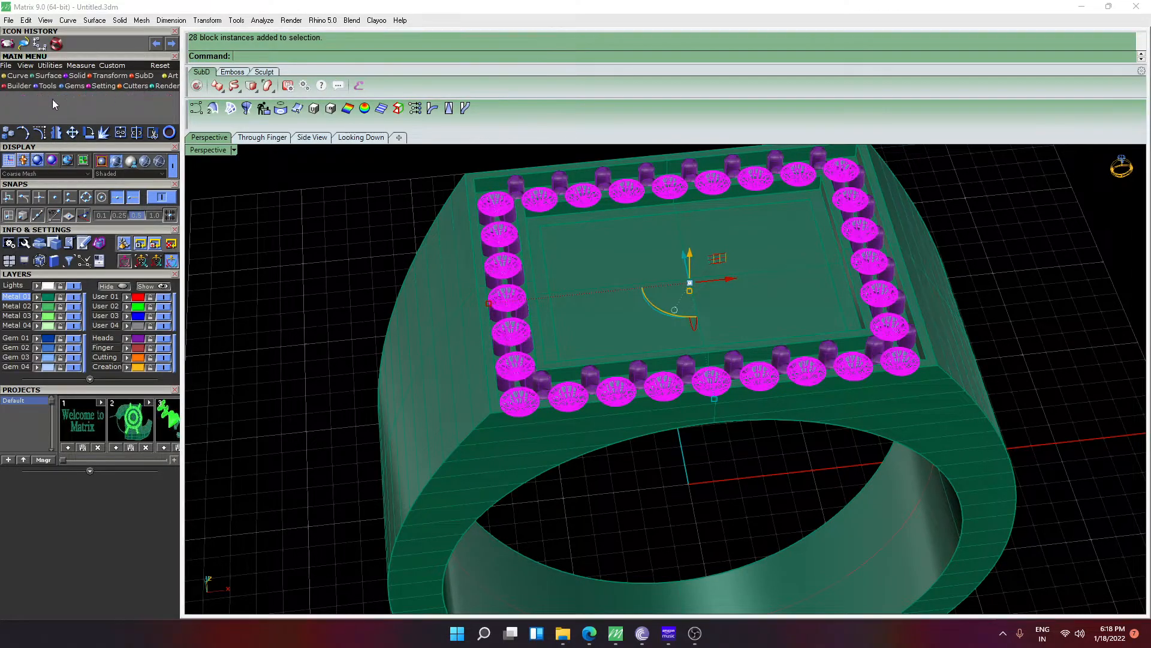
left_click(7, 100)
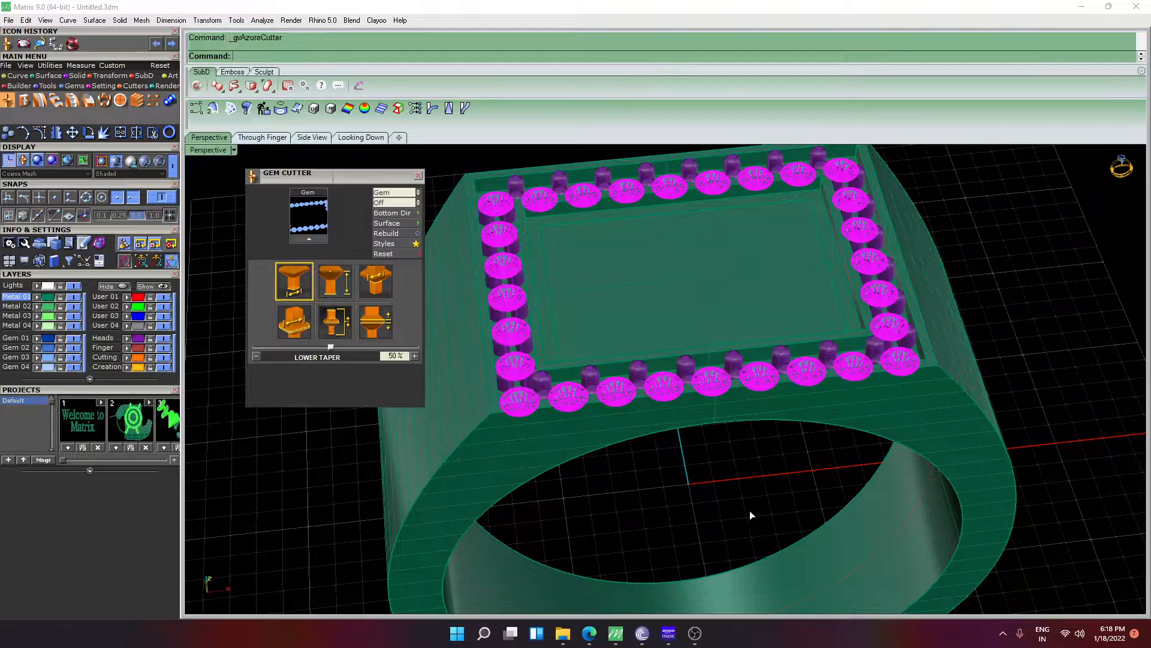
right_click_drag(689, 476, 672, 420)
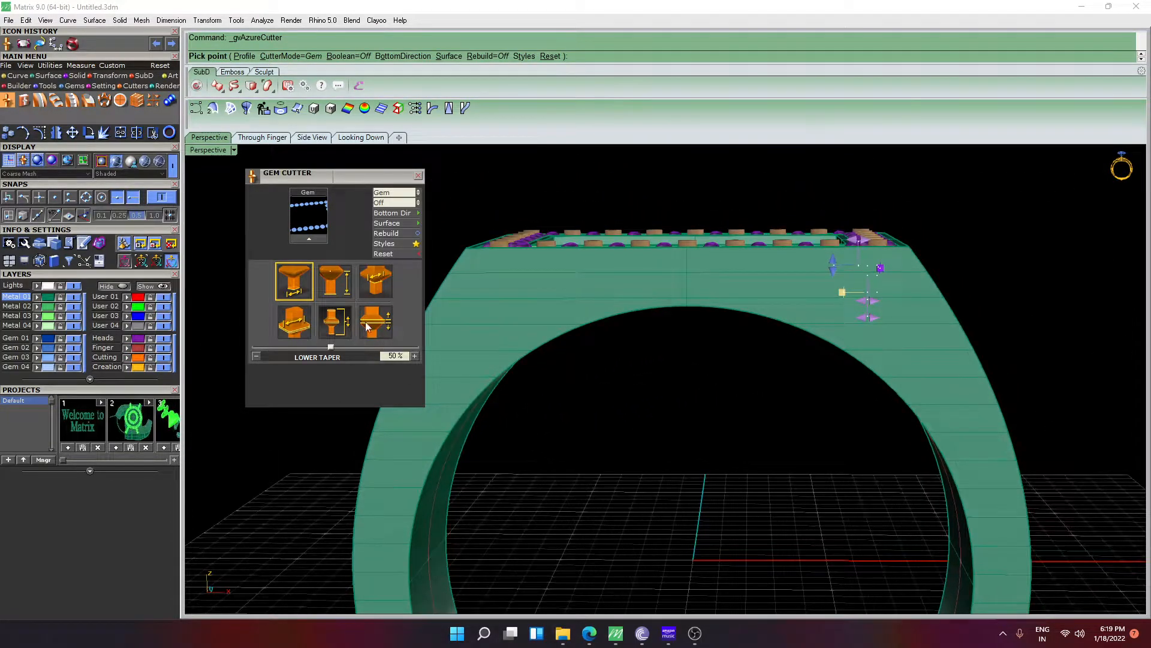
left_click(327, 282)
left_click_drag(365, 347, 253, 346)
right_click_drag(703, 395, 580, 273)
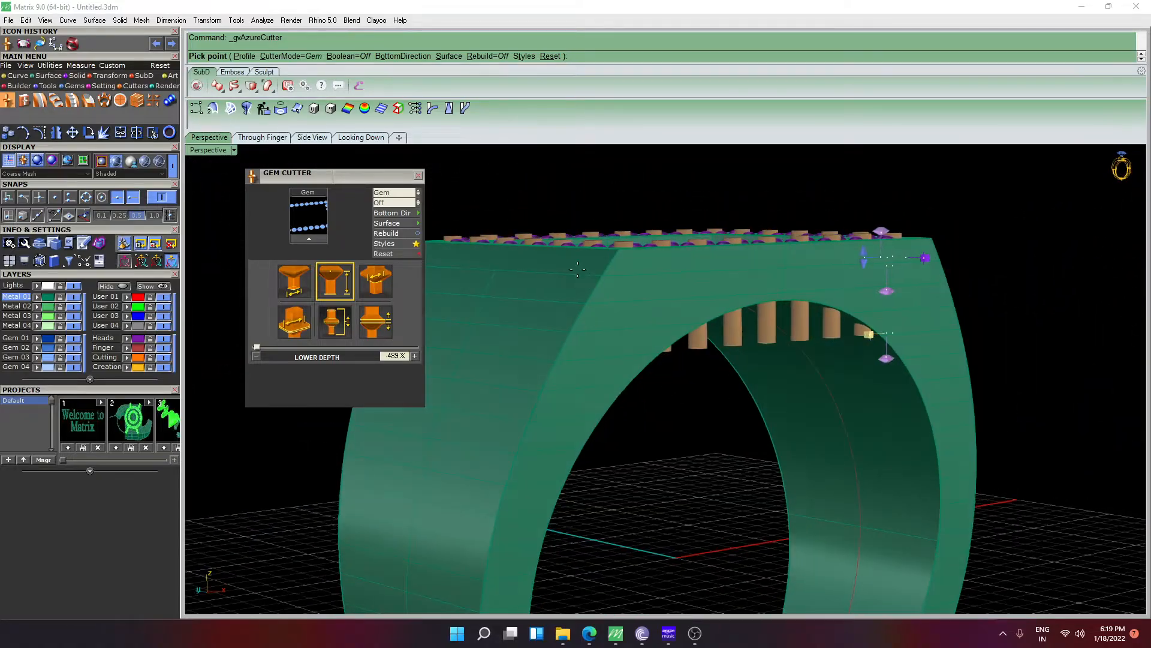
left_click(418, 175)
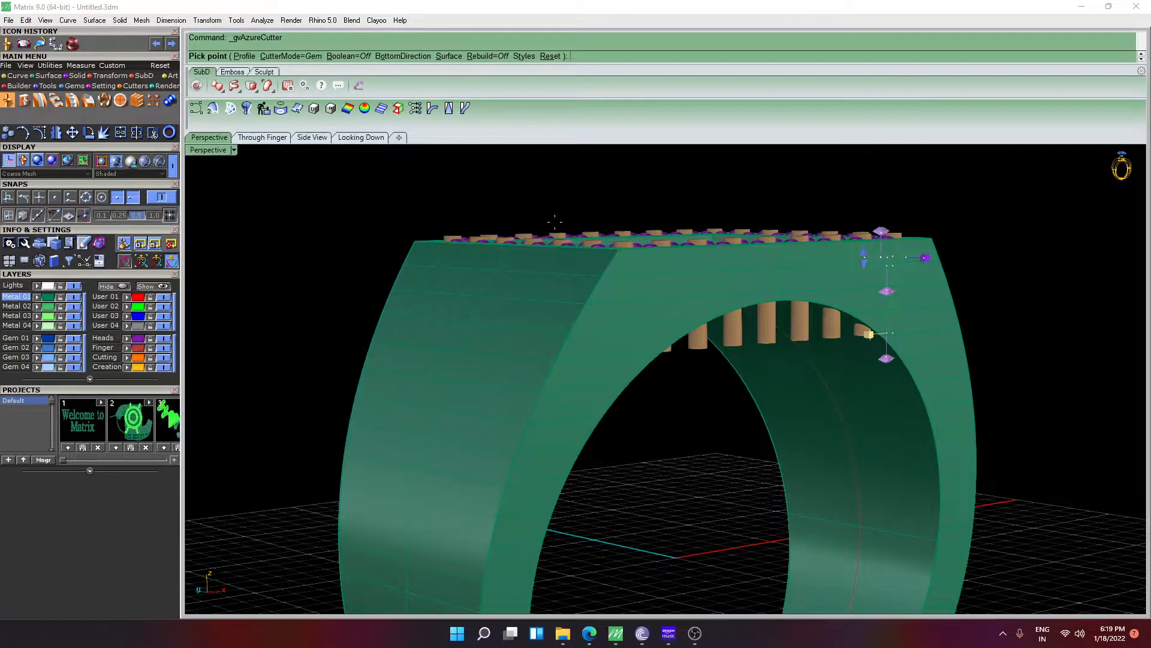
key("Escape")
Try to extract the outer side surface of the shank with ExtractSrf
right_click_drag(556, 203, 572, 337)
scroll(573, 336, "up", 2)
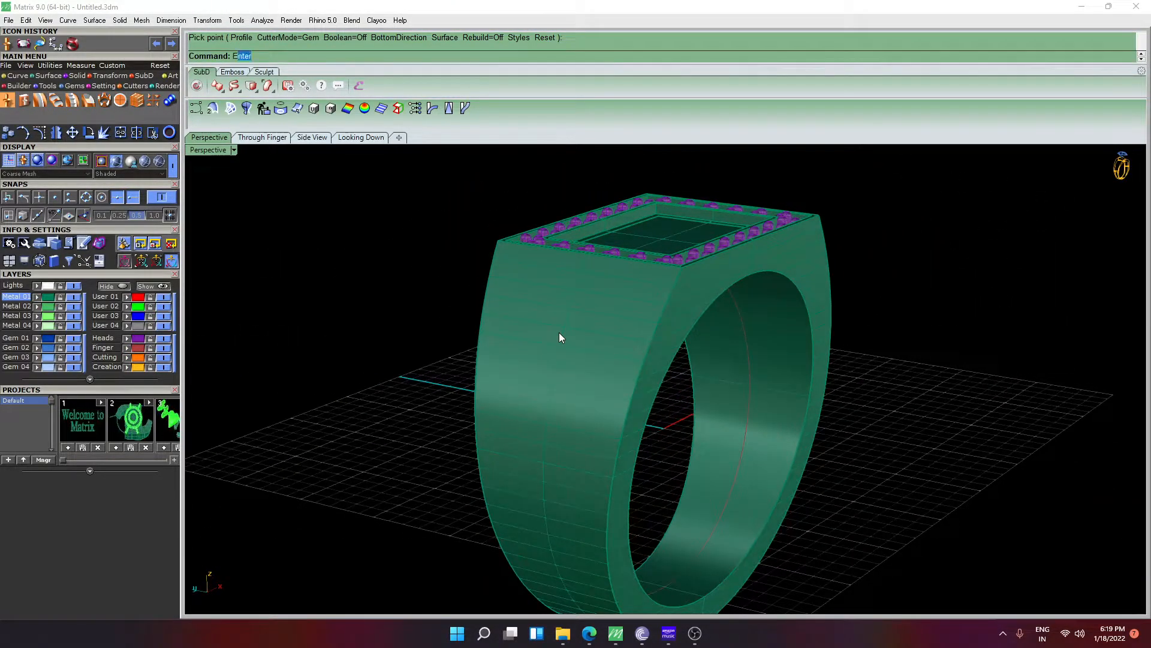
type("Extract")
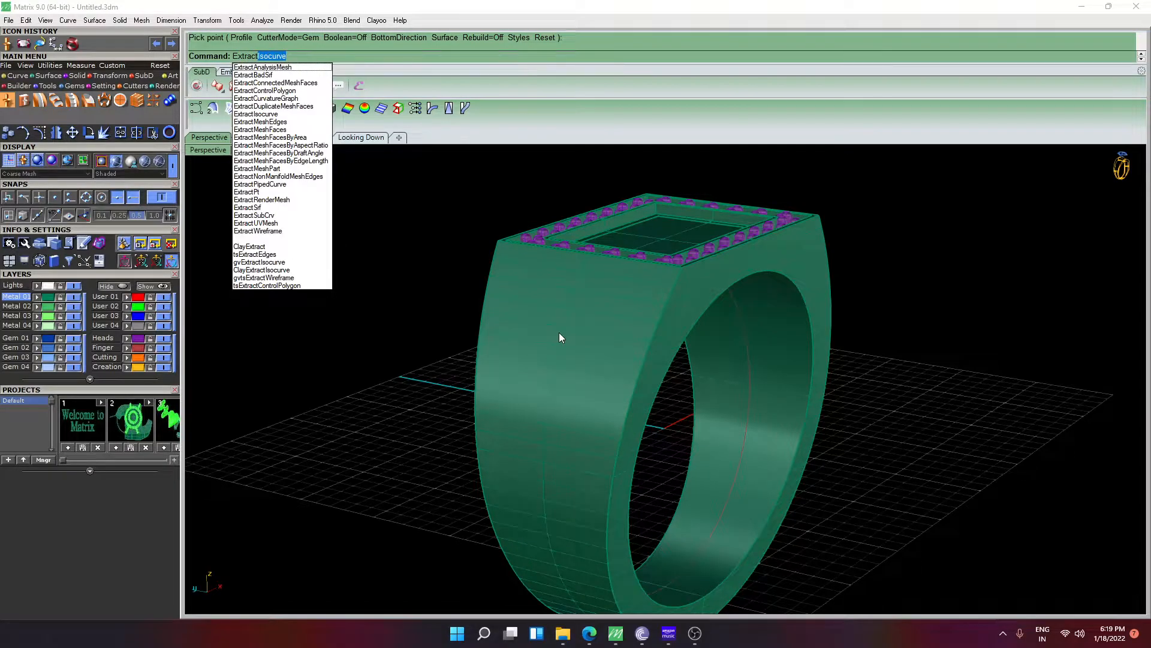
type("Srf")
key("Return")
left_click(559, 333)
key("Return")
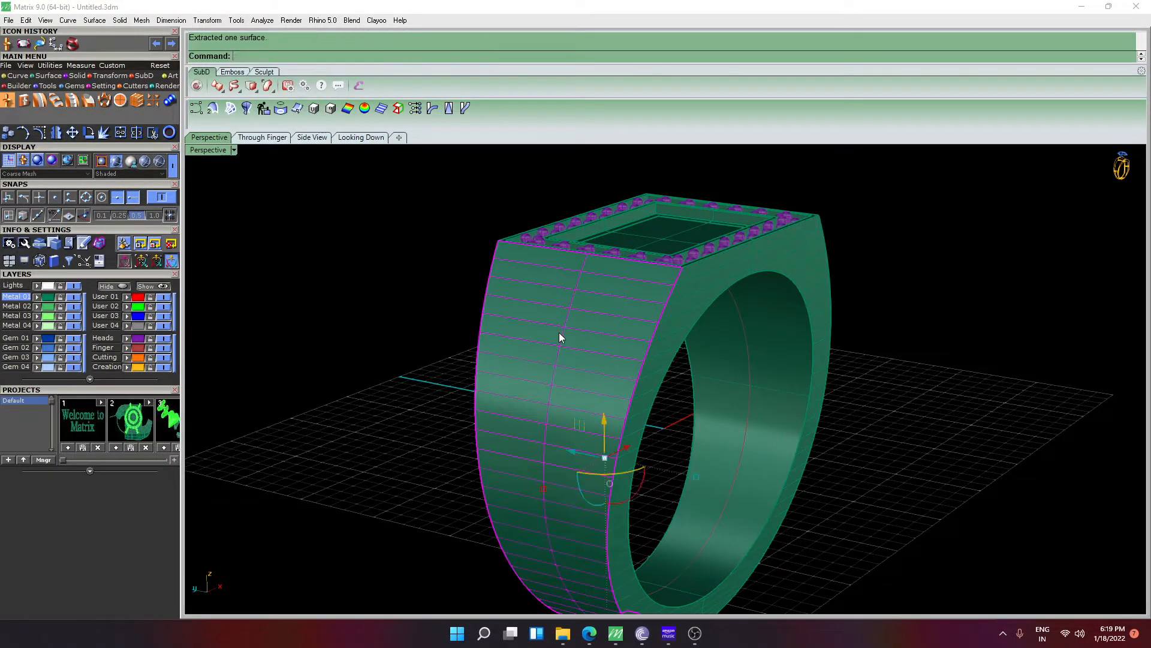
Extract the shank's outer side surface again and lock all other objects
key("Return")
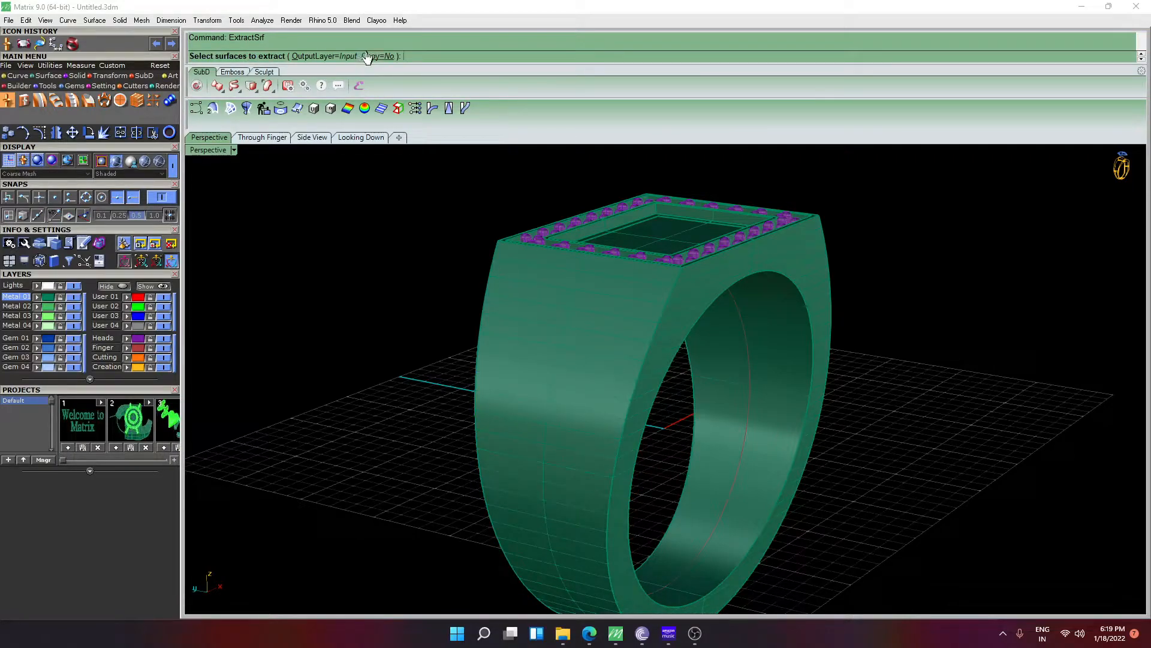
left_click(537, 313)
key("Return")
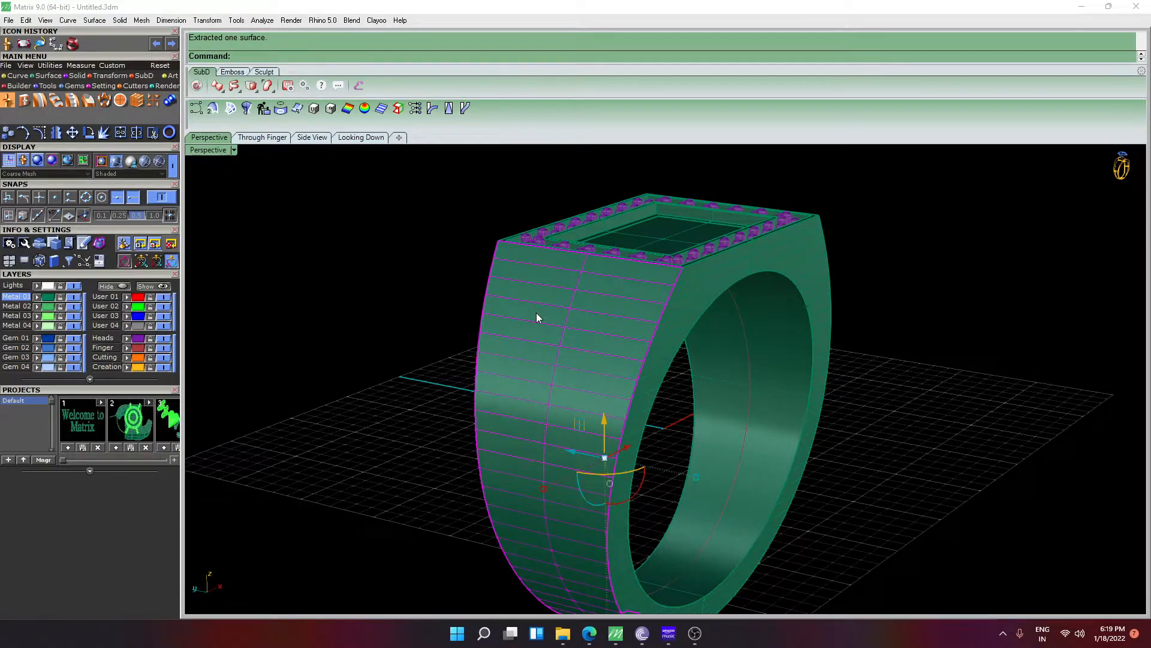
type("Invert")
key("Return")
key("ctrl+l")
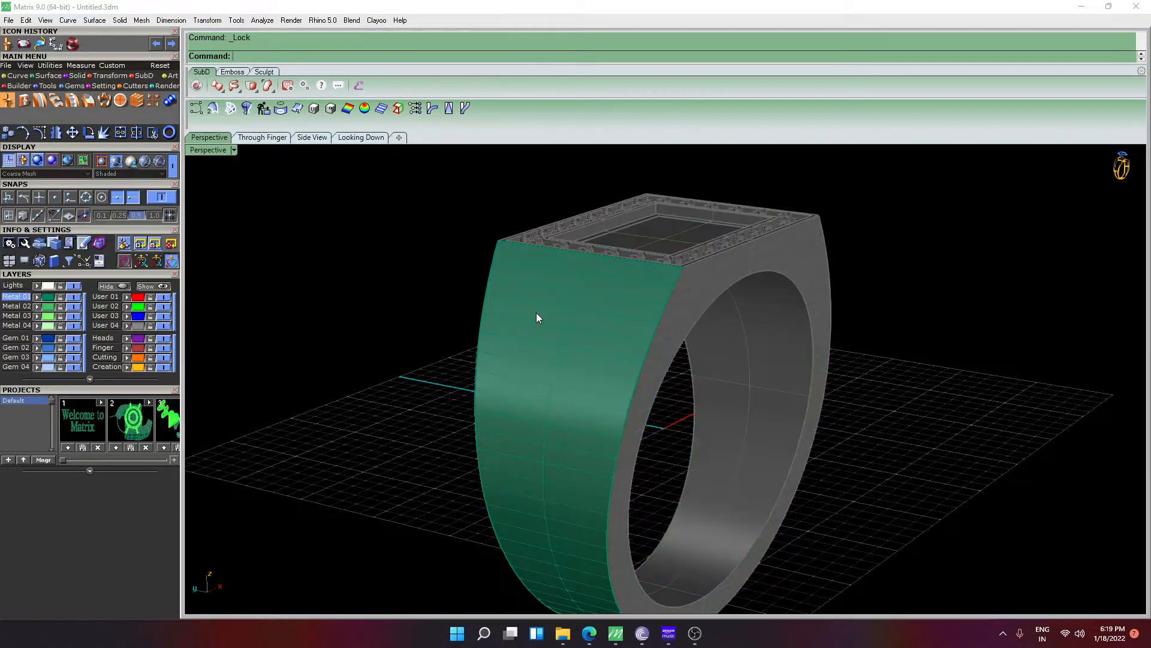
In the Through Finger view, draw a horizontal line from the origin (0) outward past the extracted side surface
left_click(536, 314)
left_click(282, 139)
scroll(600, 379, "down", 5)
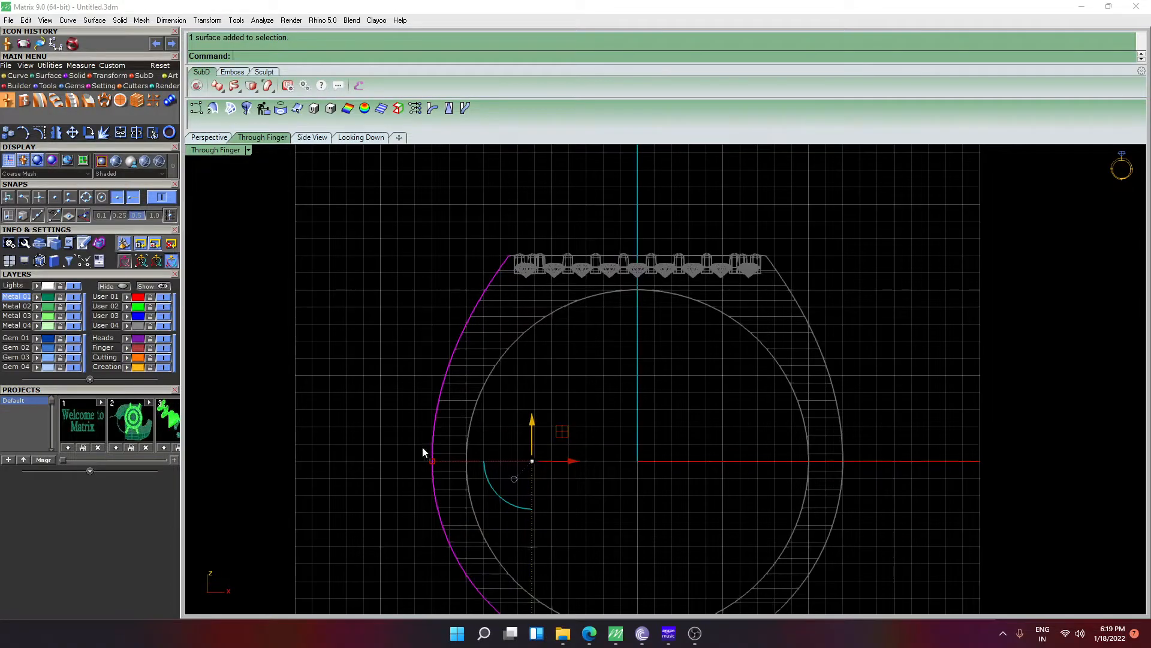
left_click(614, 429)
type("Line")
key("Return")
type("0")
key("Return")
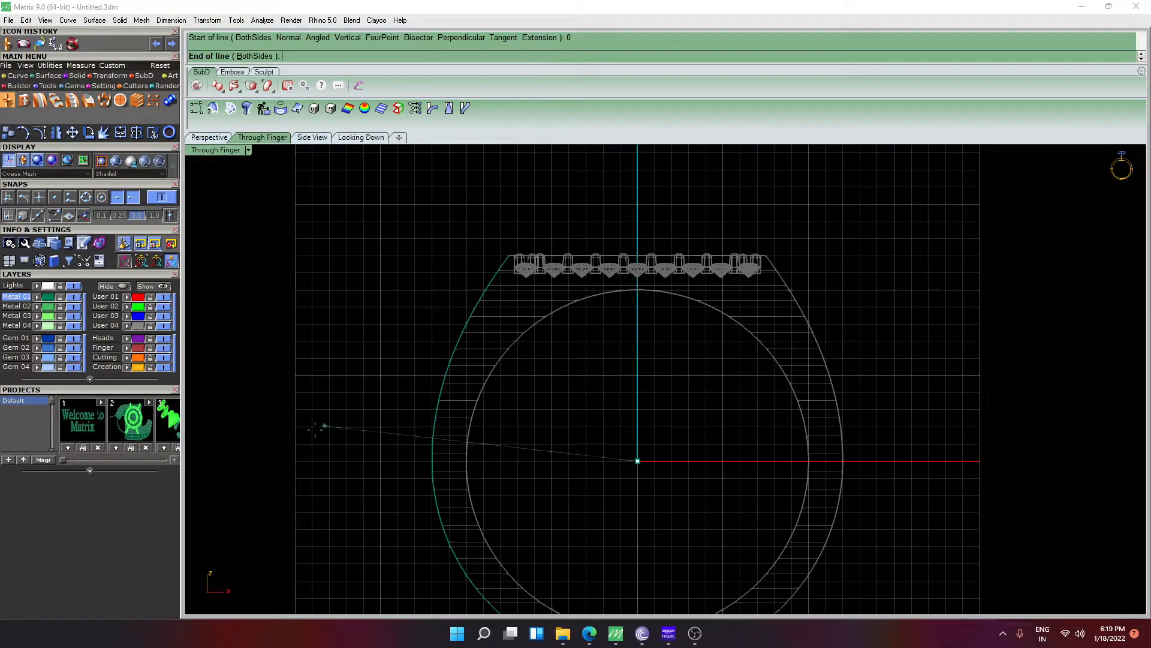
key("Escape")
left_click_drag(457, 447, 336, 393)
key("F3")
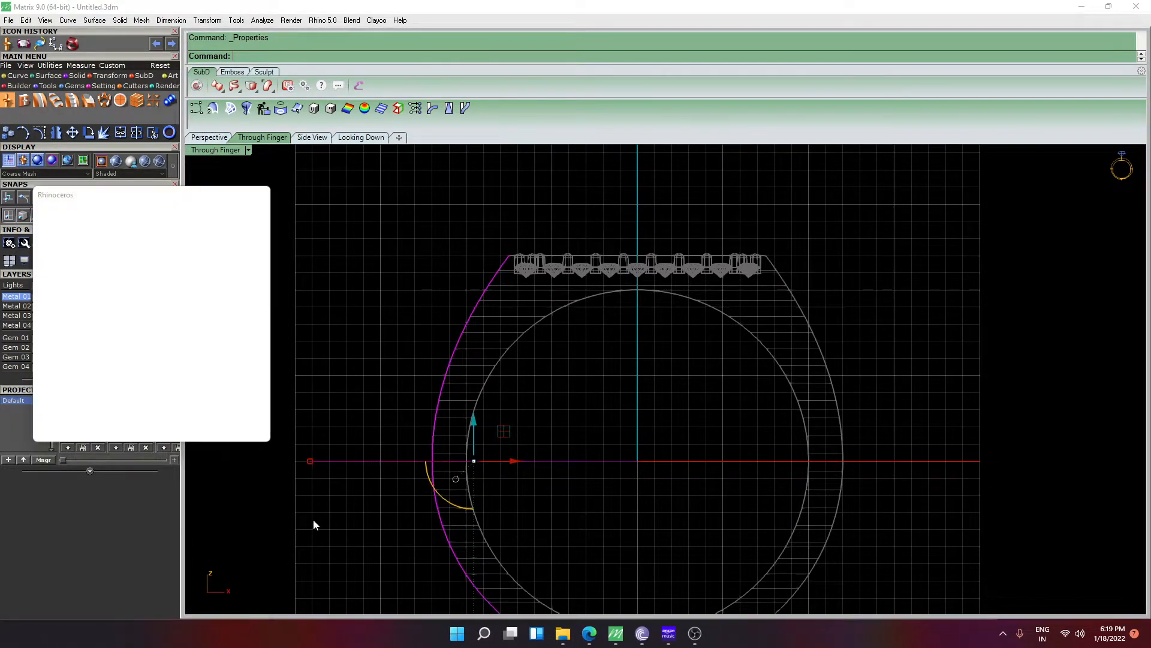
left_click(267, 197)
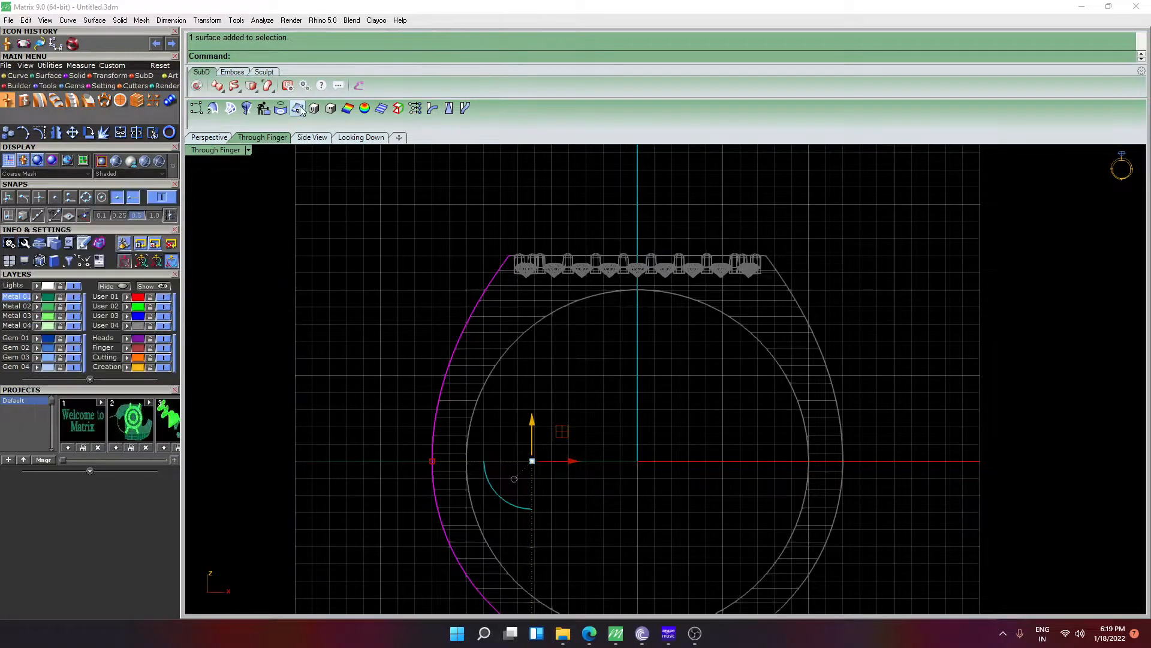
type("Trim")
key("Return")
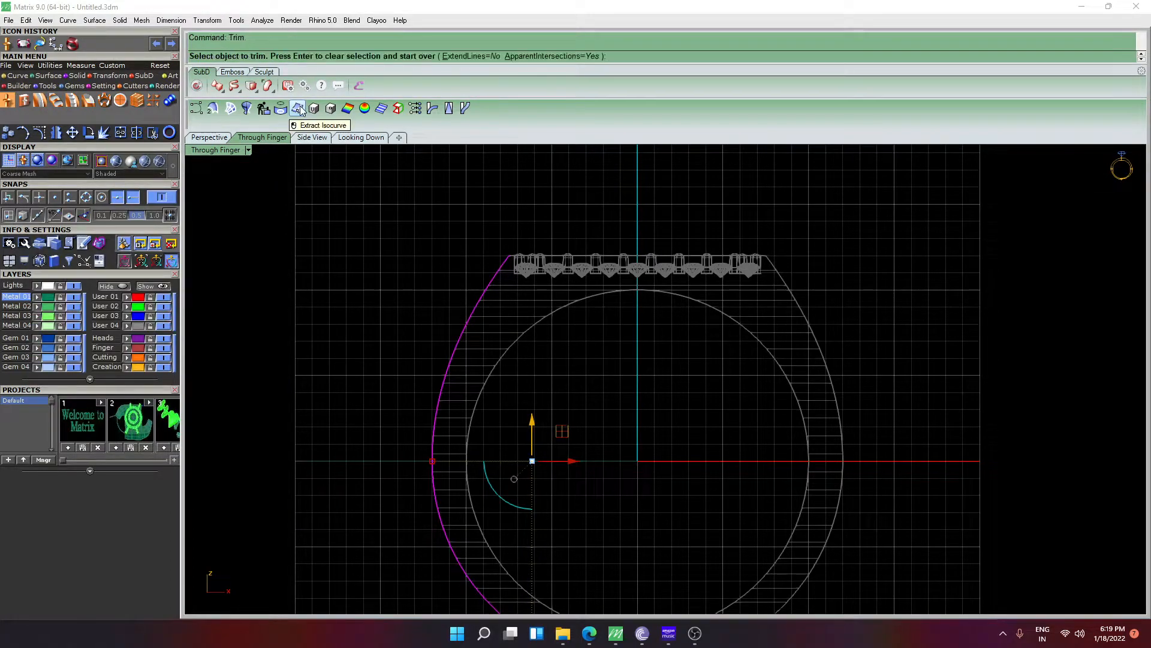
right_click_drag(404, 289, 389, 181)
left_click_drag(409, 432, 409, 433)
key("Escape")
key("Escape")
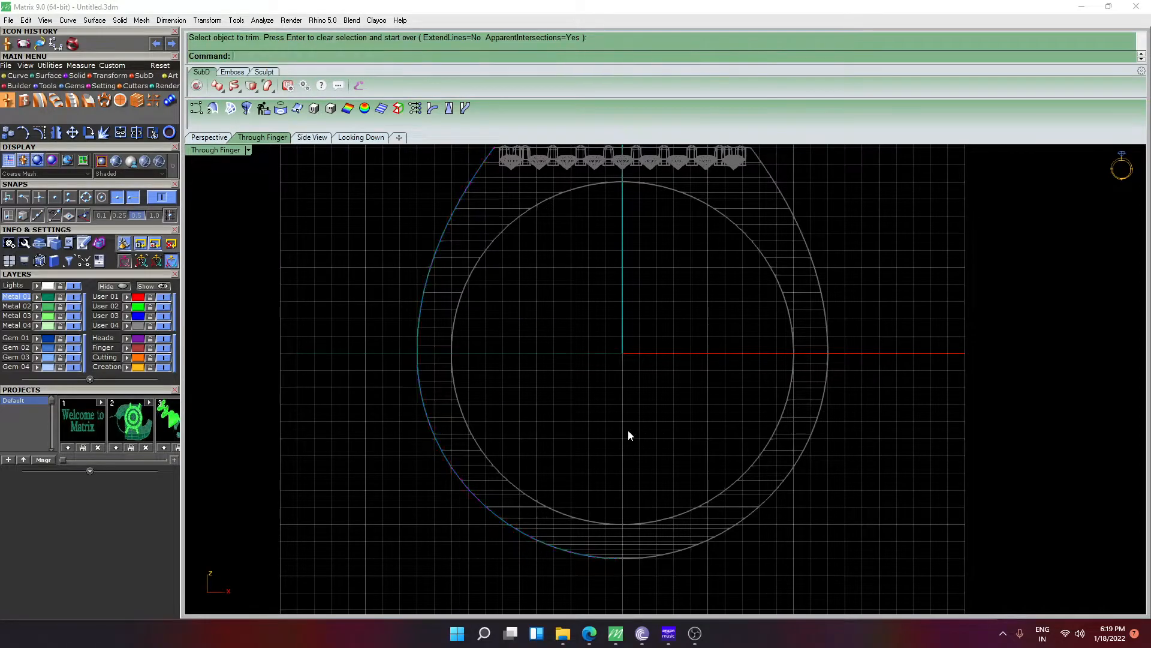
Trim away the side surface below the horizontal line and the line's portion extending outside the surface
left_click_drag(628, 428, 174, 276)
key("Return")
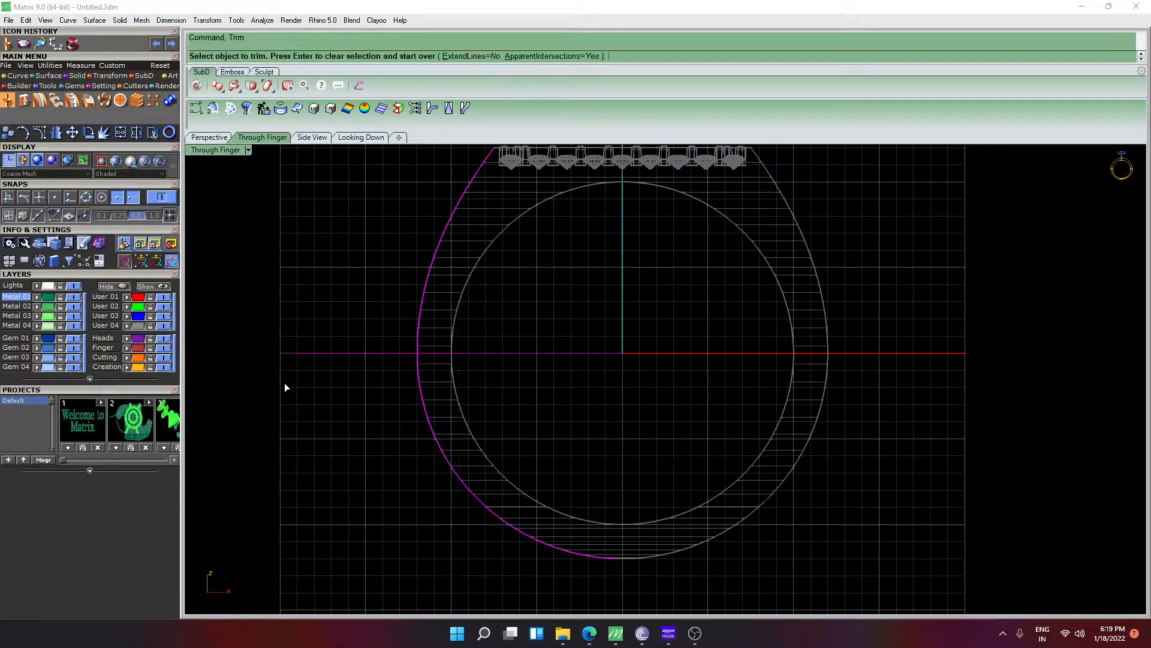
left_click_drag(594, 509, 387, 421)
left_click(367, 353)
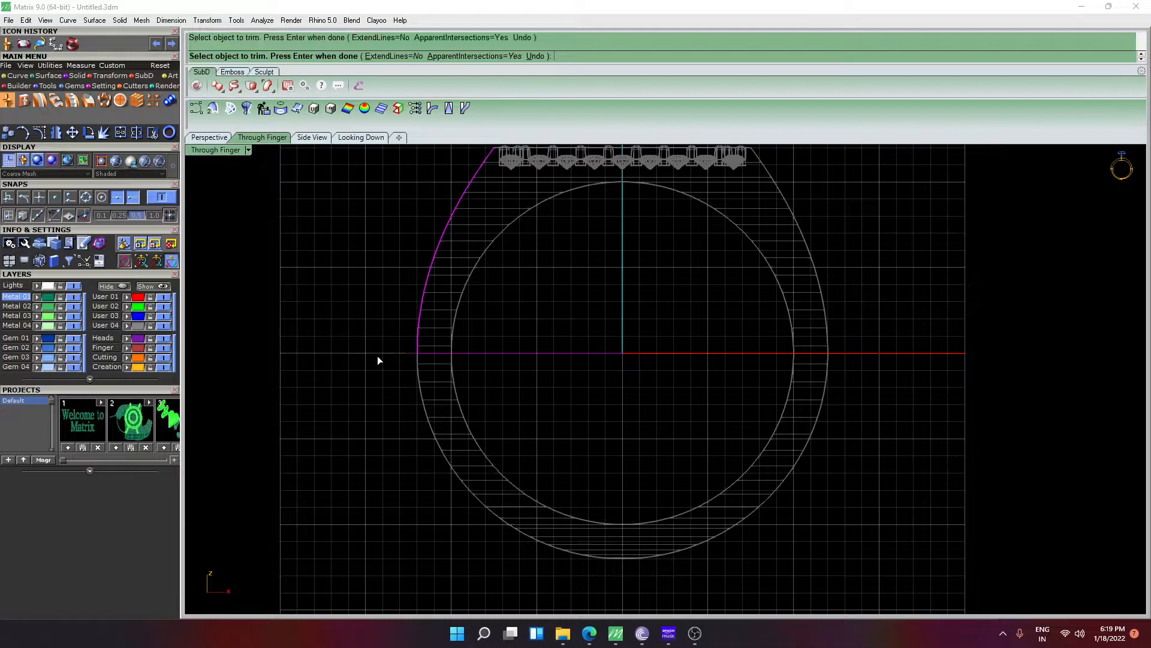
key("Return")
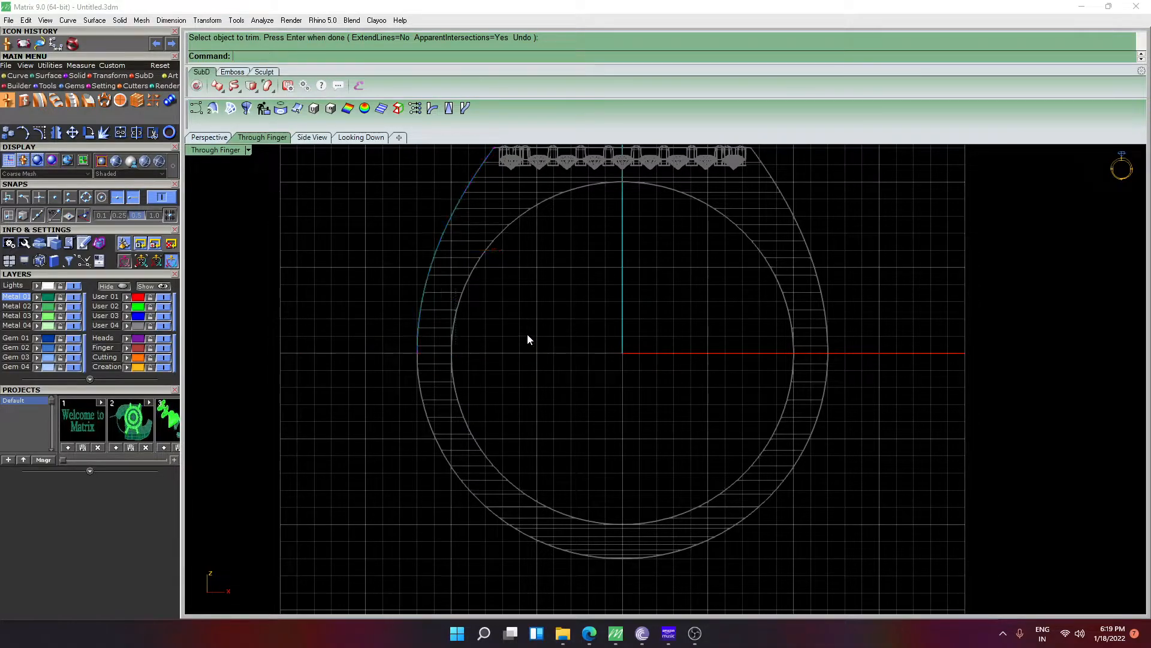
Examine the trimmed side surface in the Perspective view and compare it with the grooved side detailing on the browser's reference ring photo
left_click(222, 140)
mouse_move(509, 280)
right_mouse_down()
mouse_move(375, 288)
mouse_move(478, 276)
mouse_move(466, 273)
right_mouse_up()
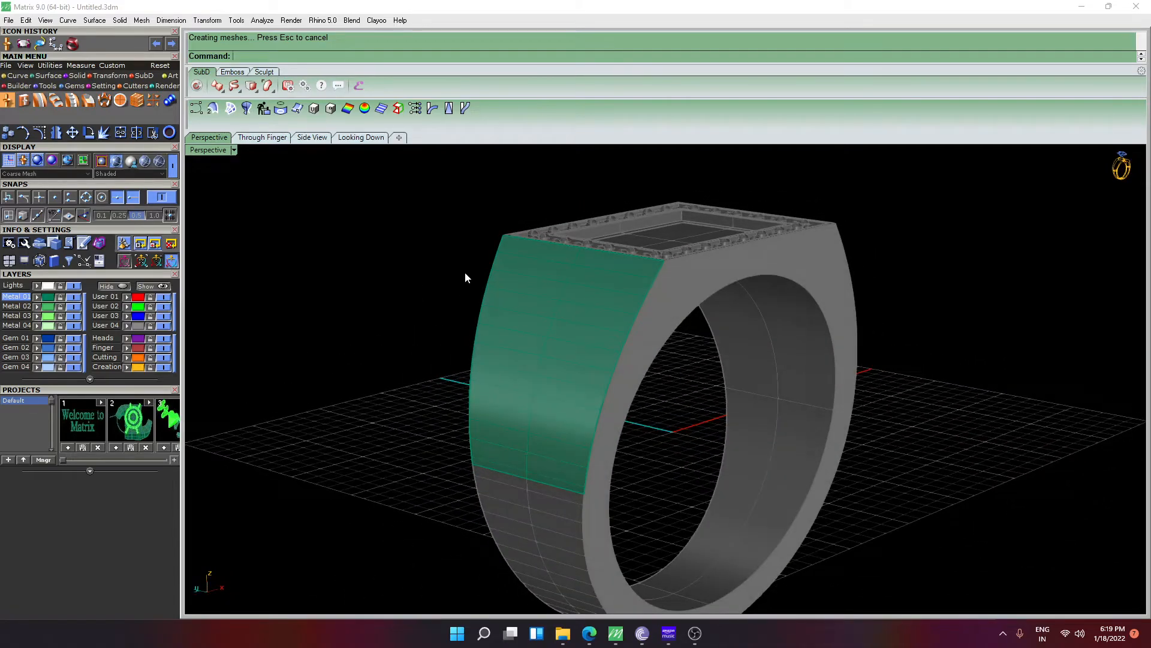
left_click(554, 348)
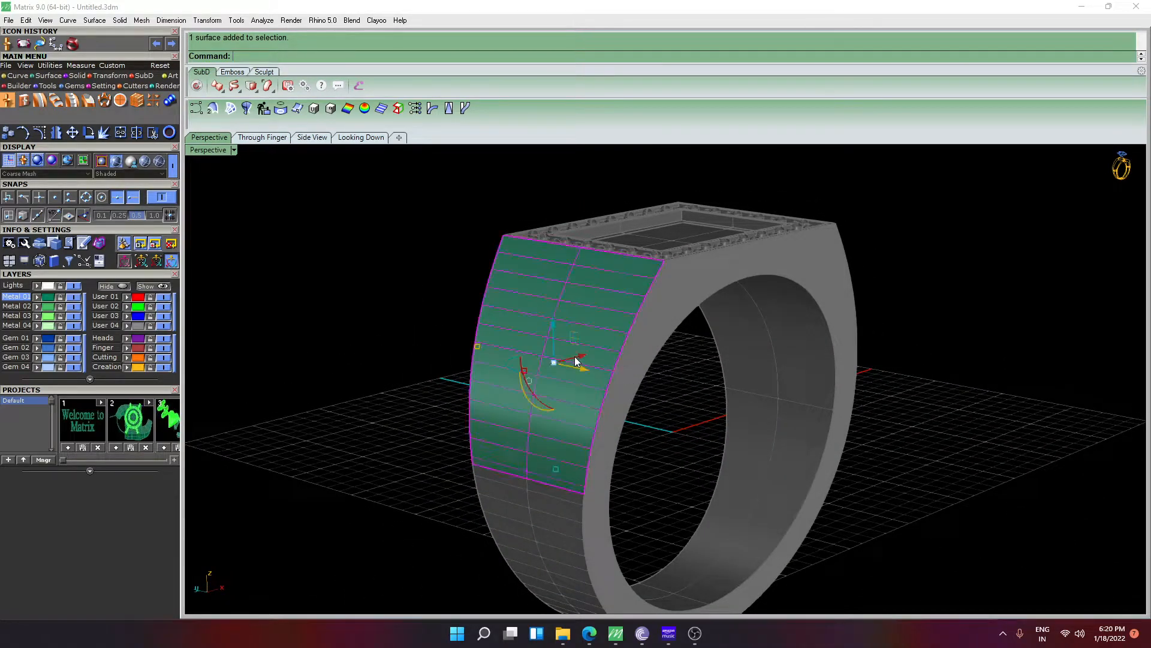
right_click_drag(578, 355, 692, 387)
left_click(590, 633)
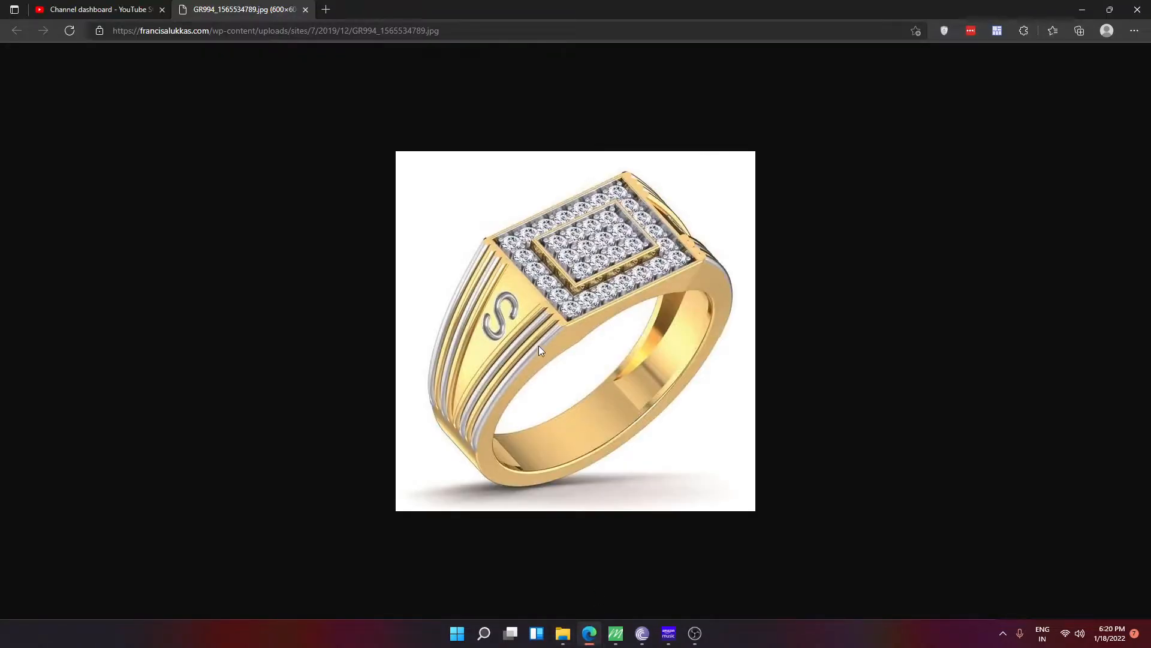
left_click(591, 635)
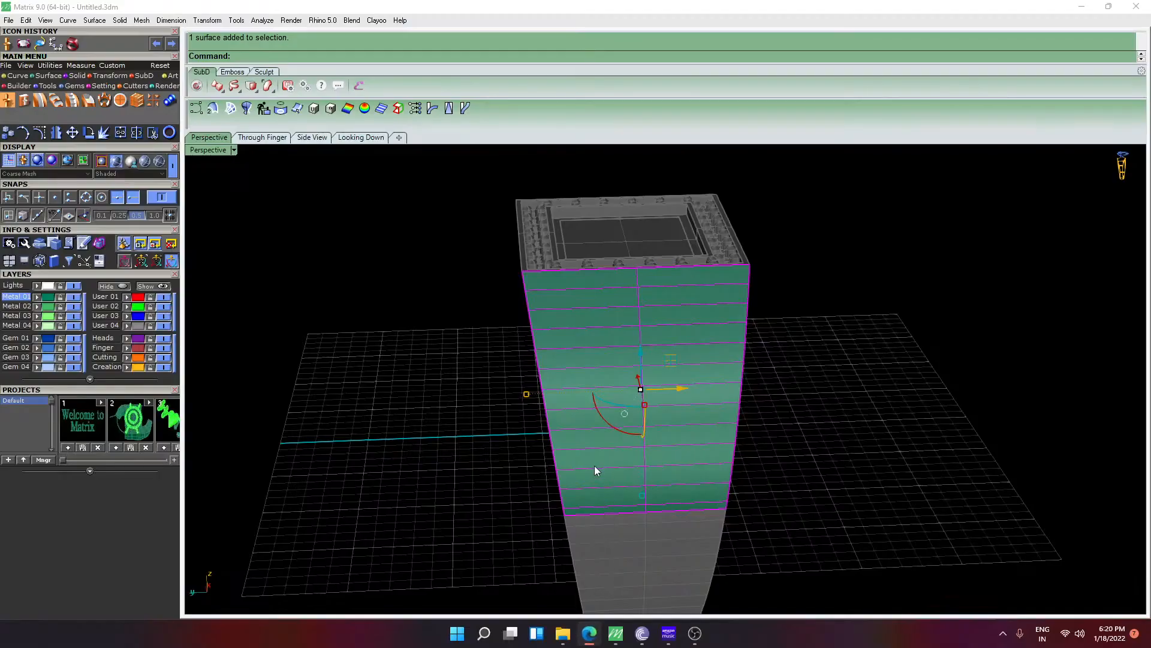
right_click_drag(596, 465, 548, 458)
left_click(679, 417)
scroll(672, 378, "up", 2)
right_click_drag(672, 378, 600, 386)
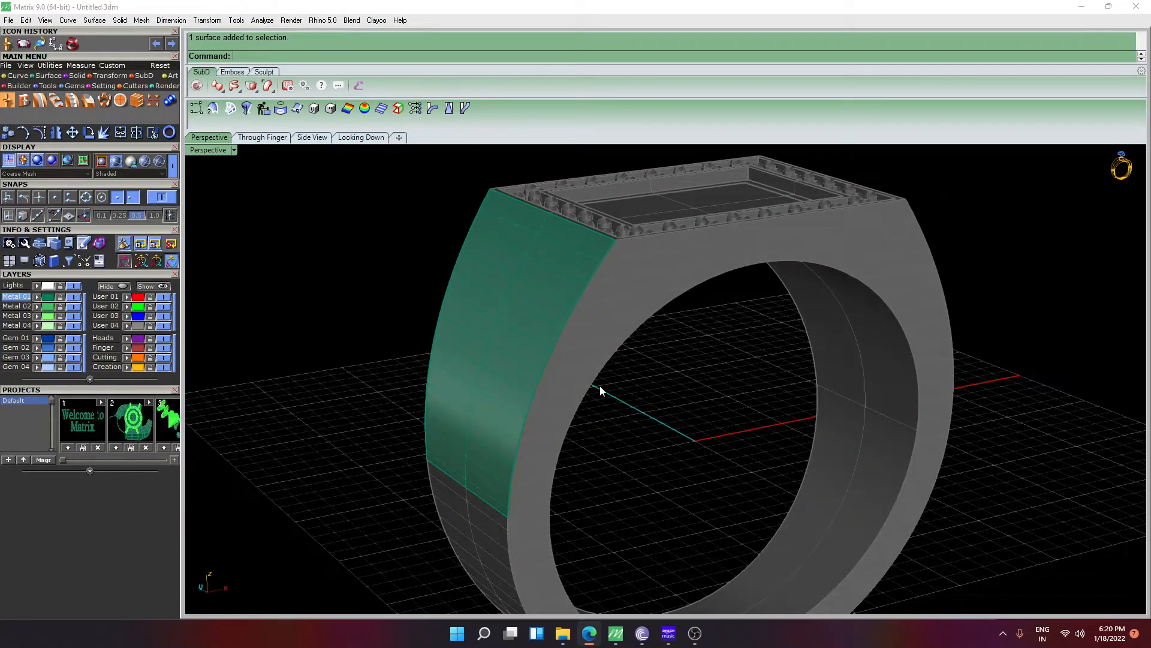
Try to extract an isocurve along the long edge of the trimmed side surface
type("ExtractIsocurve")
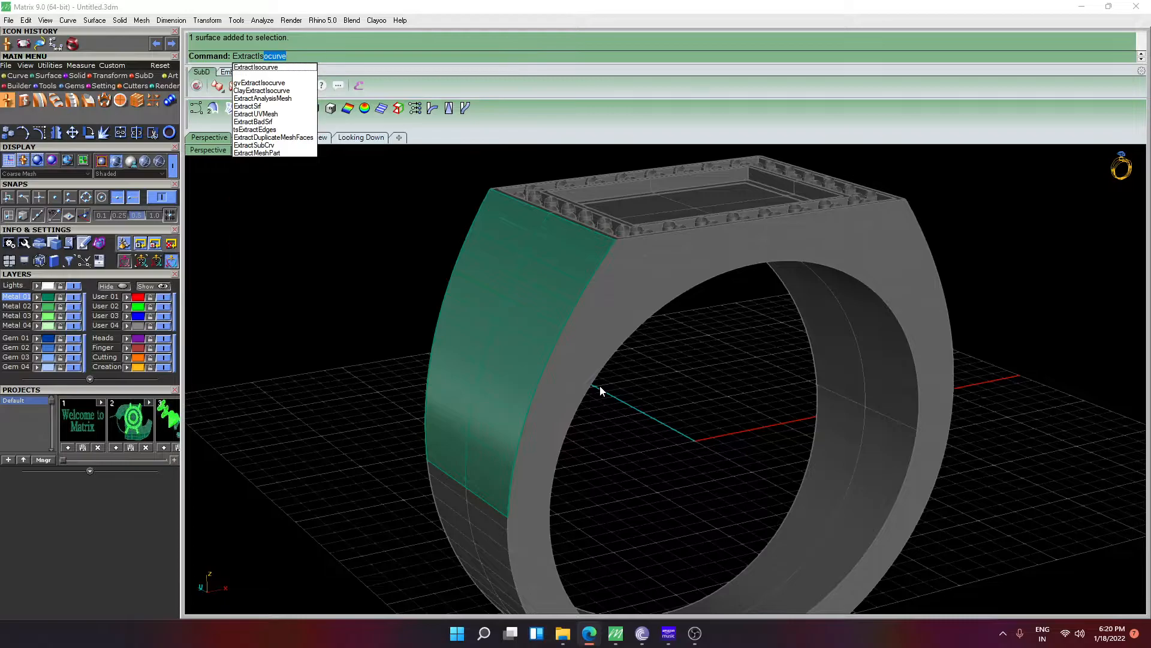
key("Return")
left_click(469, 326)
right_click_drag(612, 391, 673, 390)
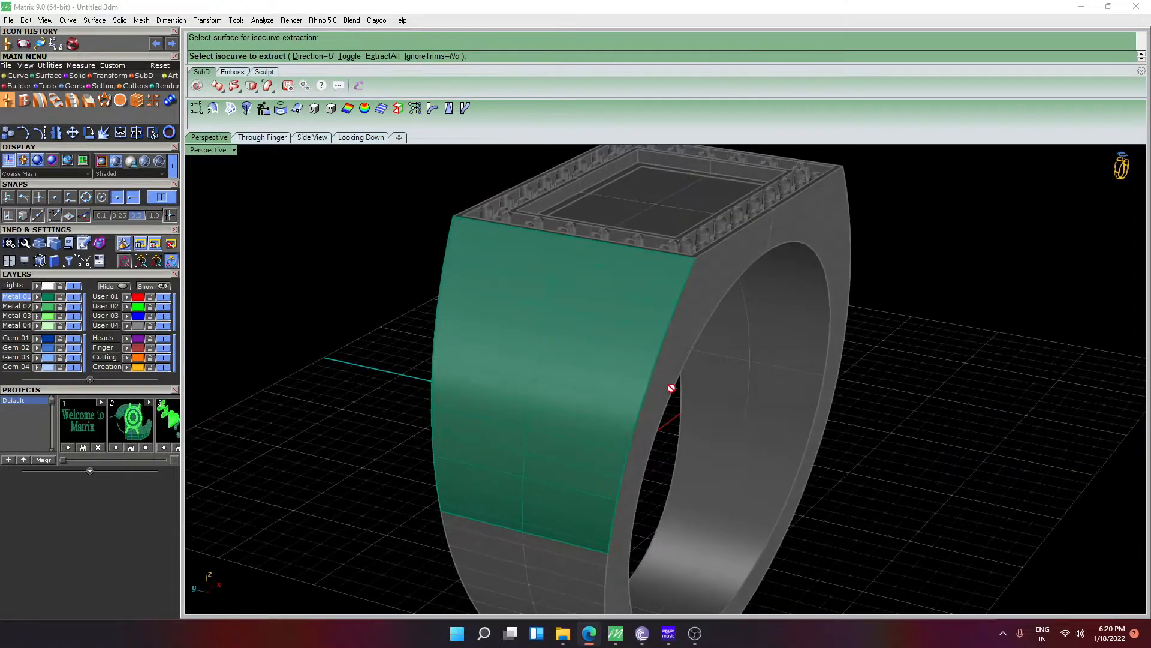
left_click(663, 340)
right_click(660, 340)
key("Delete")
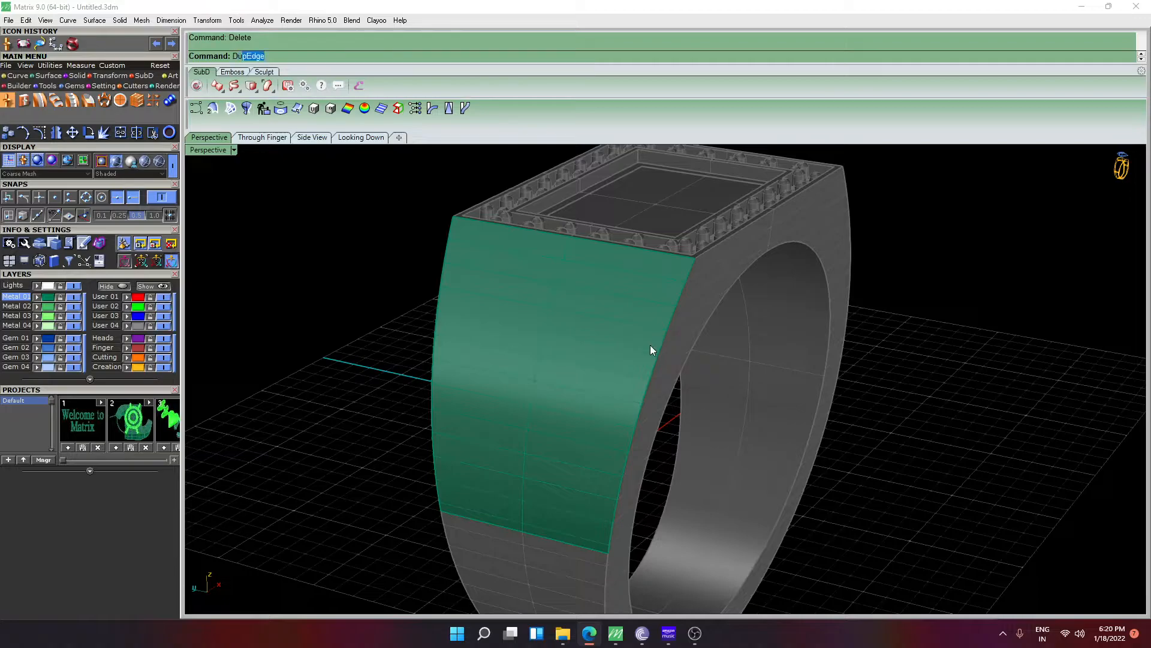
Duplicate both long edges of the trimmed side surface as curves with DupEdge
type("Du")
key("Return")
left_click(657, 346)
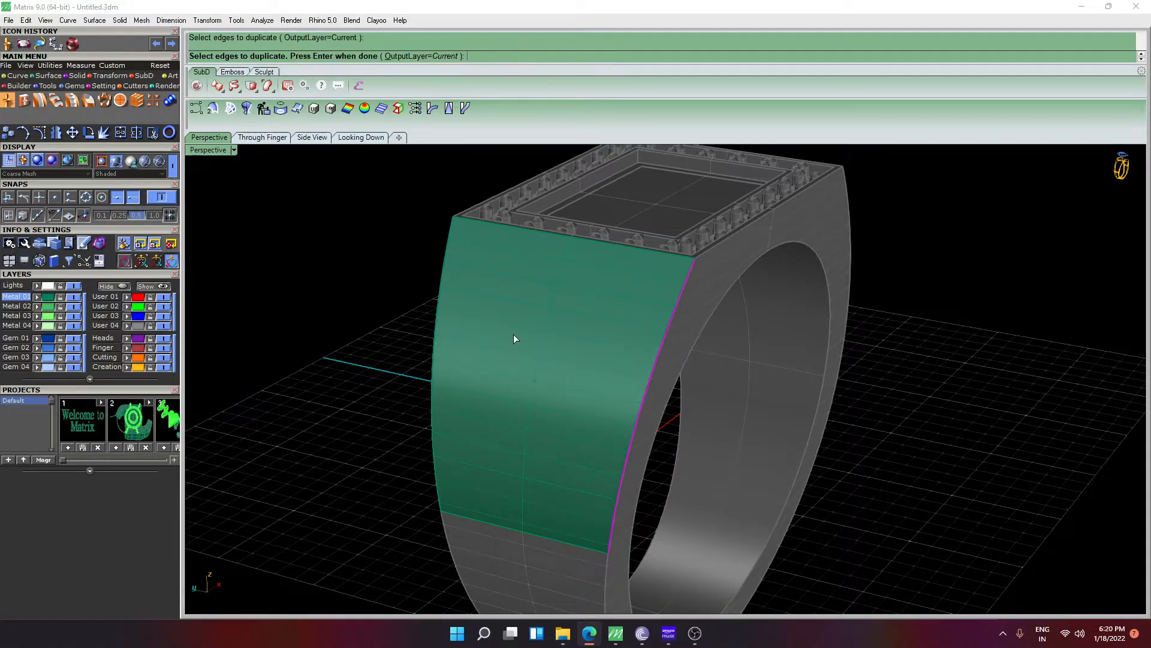
left_click(440, 315)
key("Return")
Offset the duplicated edge curve beside the finger opening inward across the side surface by 0.4 with OffsetCrvOnSrf
right_click_drag(447, 314, 640, 362)
scroll(639, 363, "up", 2)
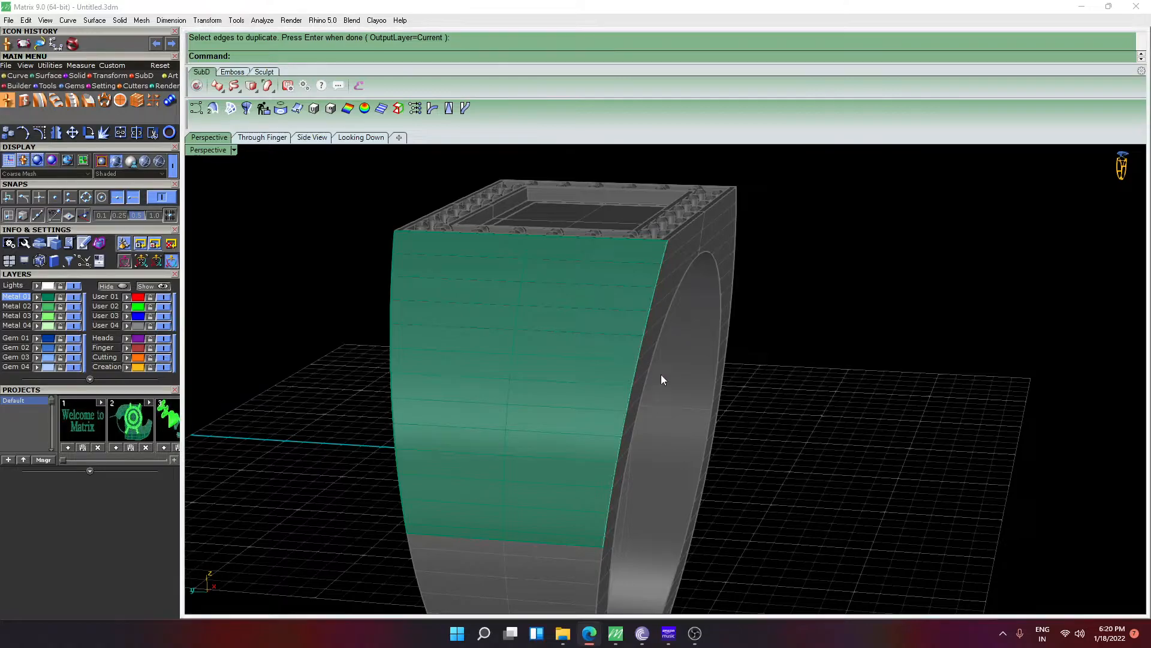
left_click(654, 373)
left_click(663, 391)
type("Offset")
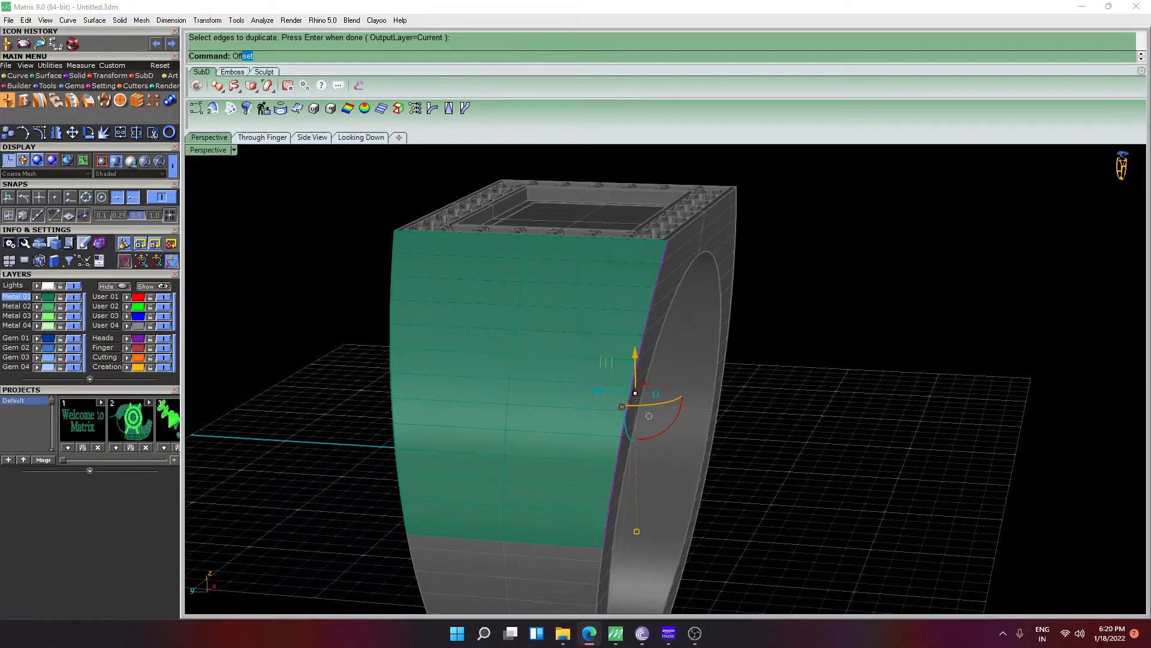
key("Down")
key("Down")
key("Return")
left_click(609, 366)
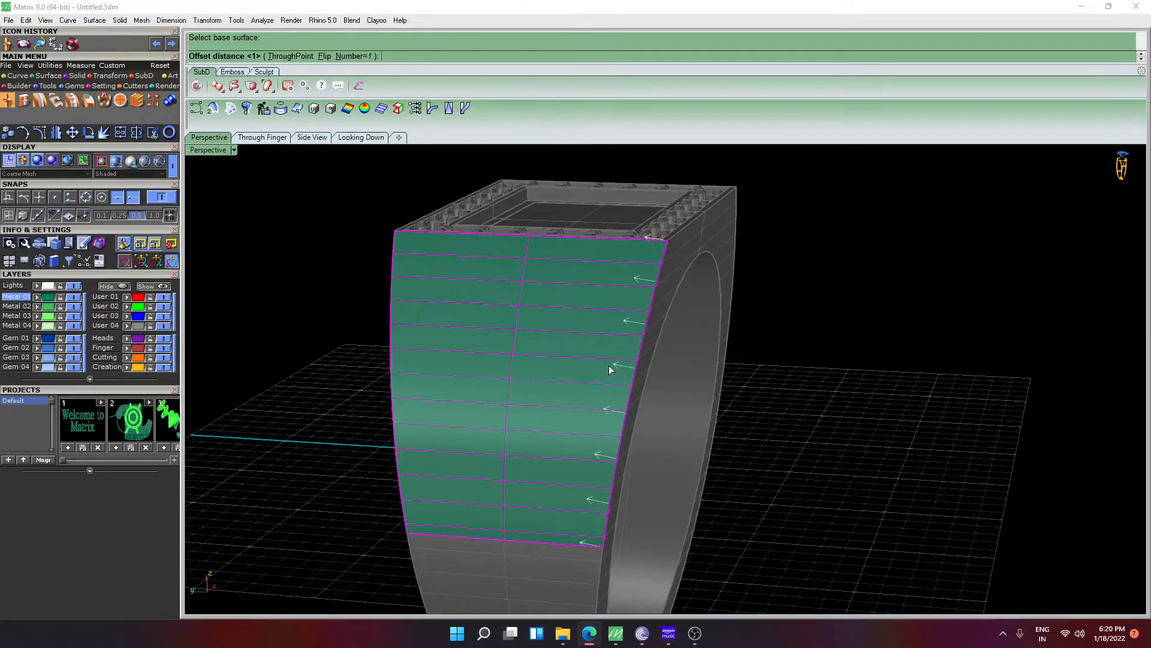
type(".5")
key("Return")
Make two more inward offsets of 0.4 on the side surface, each starting from the newest offset curve
right_click(643, 368)
left_click(641, 320)
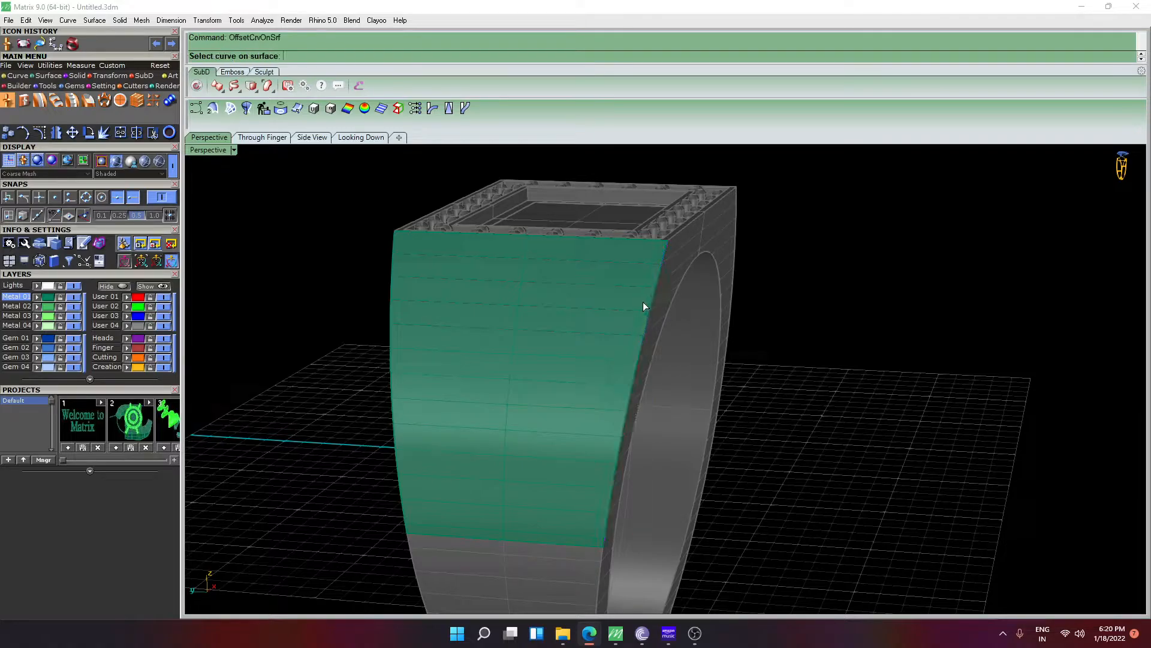
left_click(635, 311)
left_click(596, 307)
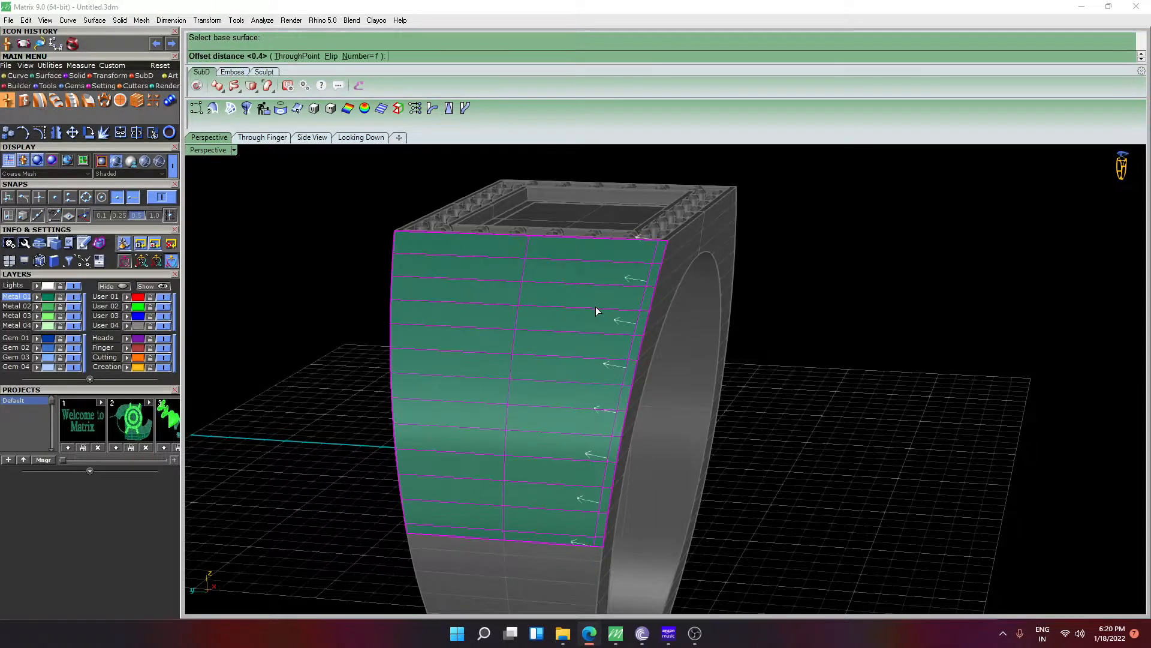
key("Return")
key("Return")
left_click(633, 299)
left_click(603, 311)
key("Return")
Add a fourth inward offset curve on the side surface at the same 0.4 distance
right_click_drag(600, 311, 583, 373)
scroll(650, 327, "up", 6)
scroll(672, 272, "down", 6)
right_click(577, 357)
left_click(553, 347)
left_click(516, 347)
right_click(514, 347)
Delete the duplicated edge curve beside the finger opening, keeping the four offset curves
scroll(517, 347, "down", 2)
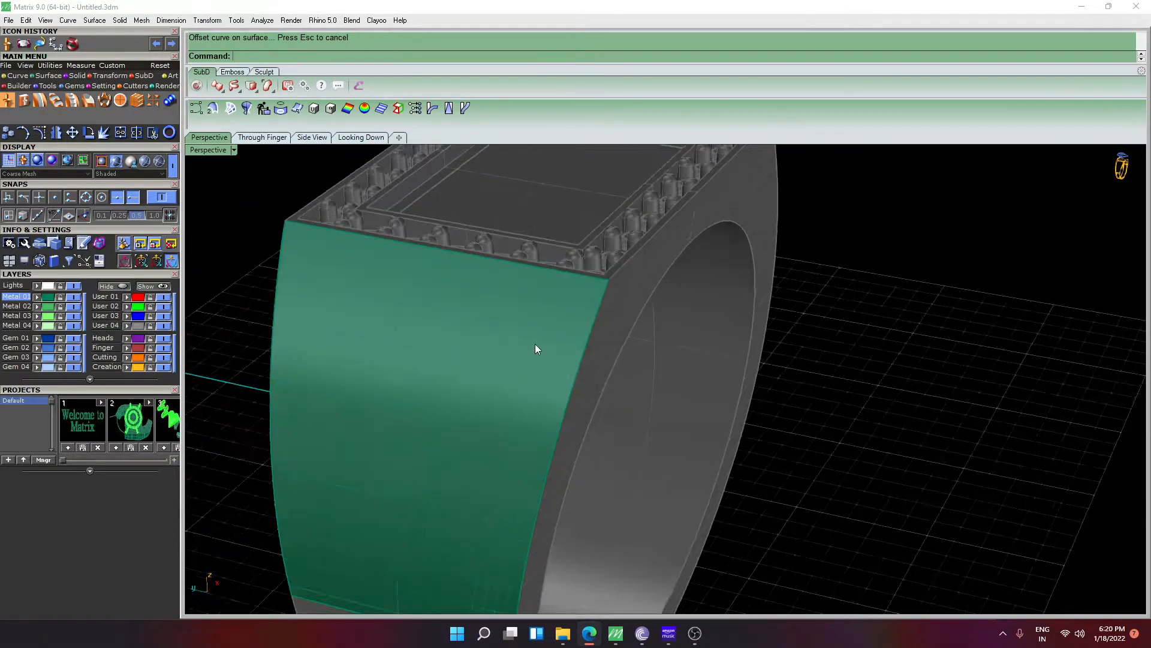
right_click_drag(534, 343, 591, 350)
left_click(616, 370)
left_click(621, 372)
left_click(621, 372)
left_click(621, 372)
key("Delete")
scroll(621, 373, "down", 4)
right_click_drag(622, 372, 596, 376)
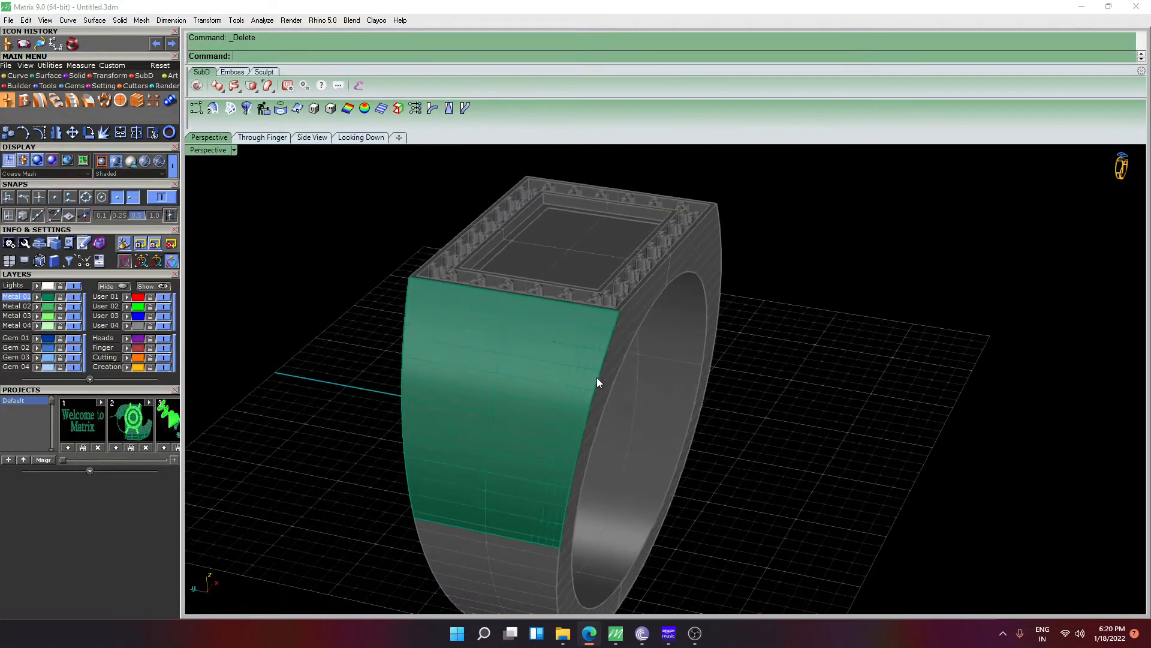
scroll(569, 404, "up", 2)
right_click_drag(550, 438, 620, 387)
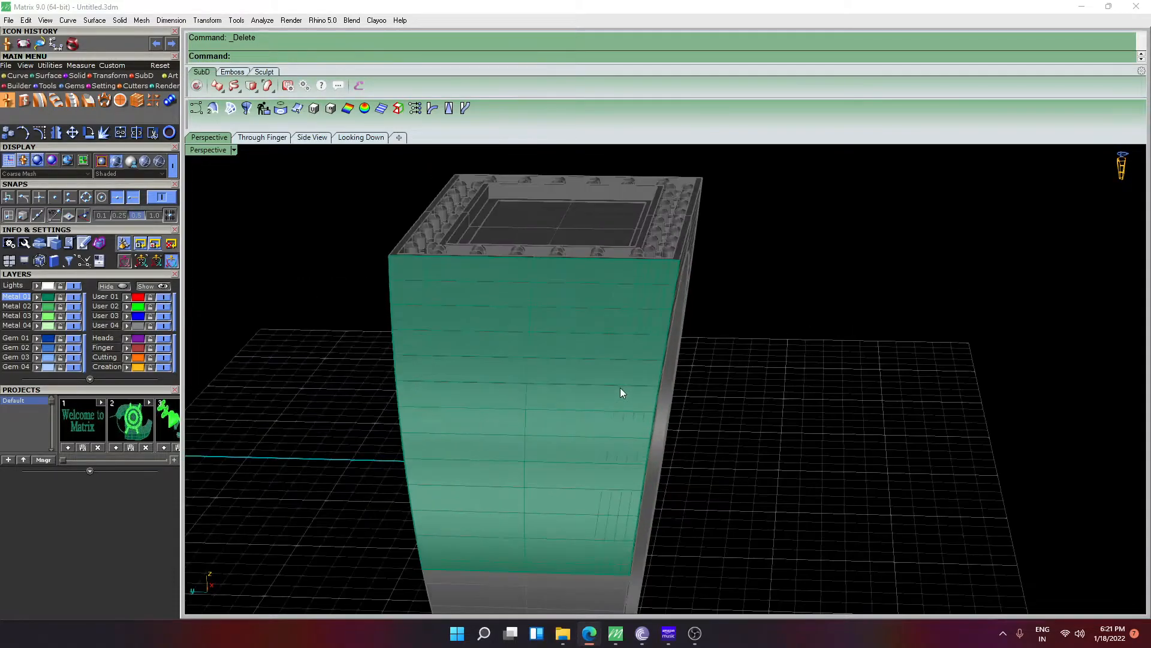
type("Pipe")
key("Return")
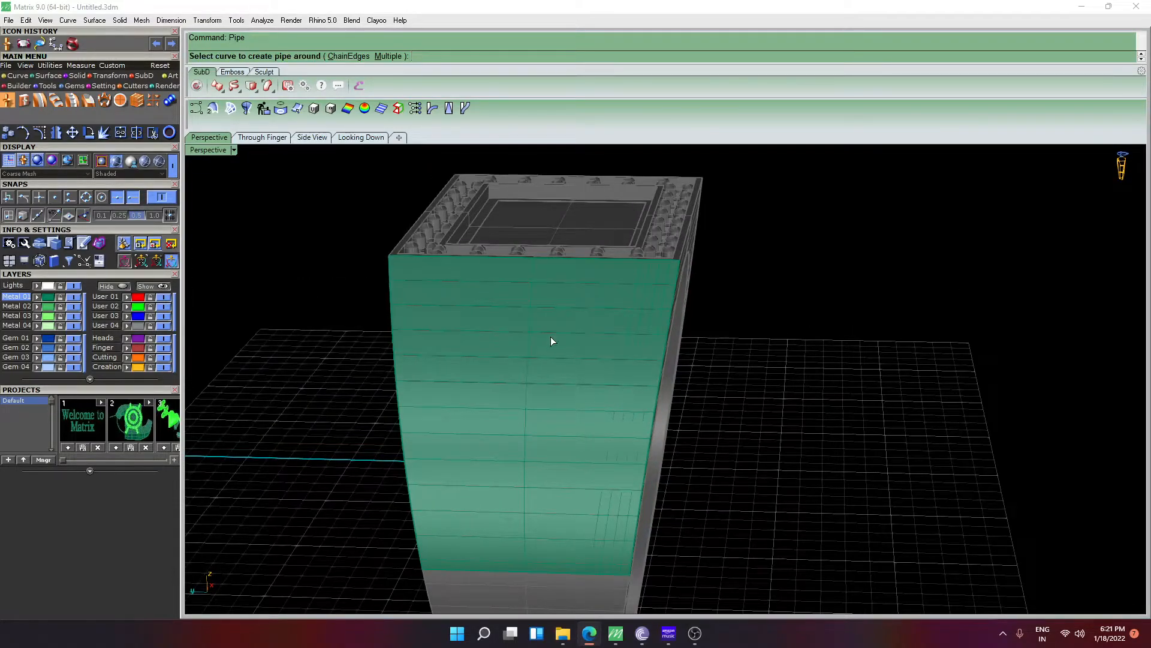
key("Escape")
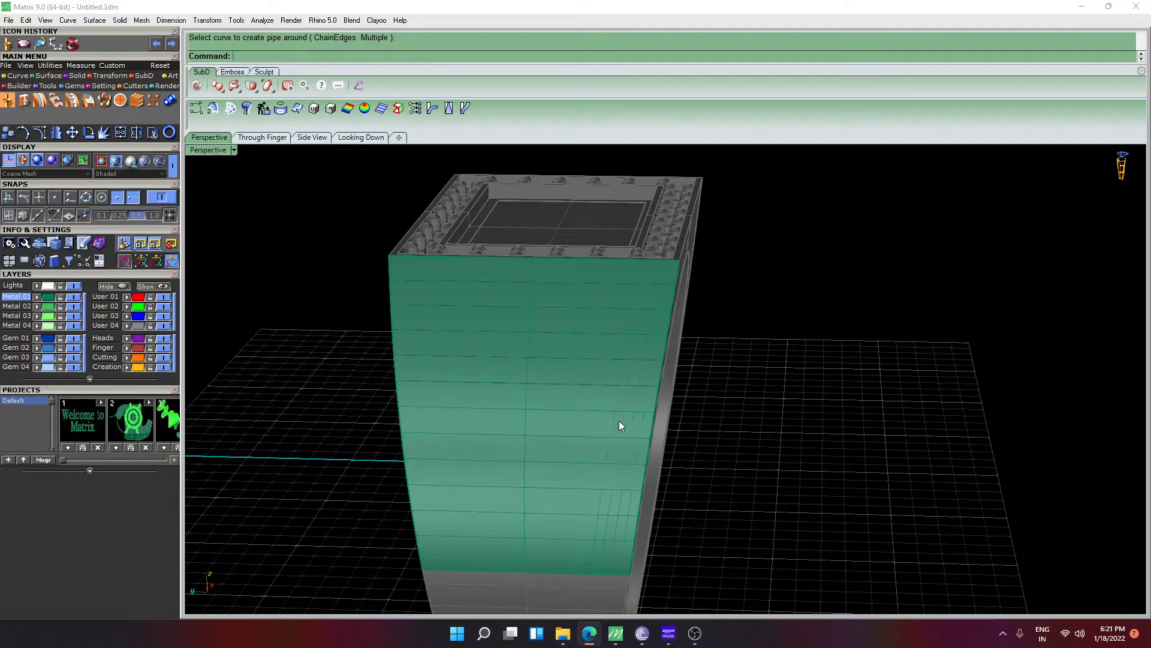
Try to create pipes around the four offset curves, sized by diameter, with the side surface excluded from the selection
scroll(620, 420, "down", 4)
right_click_drag(627, 410, 718, 511)
left_click_drag(649, 503, 634, 492)
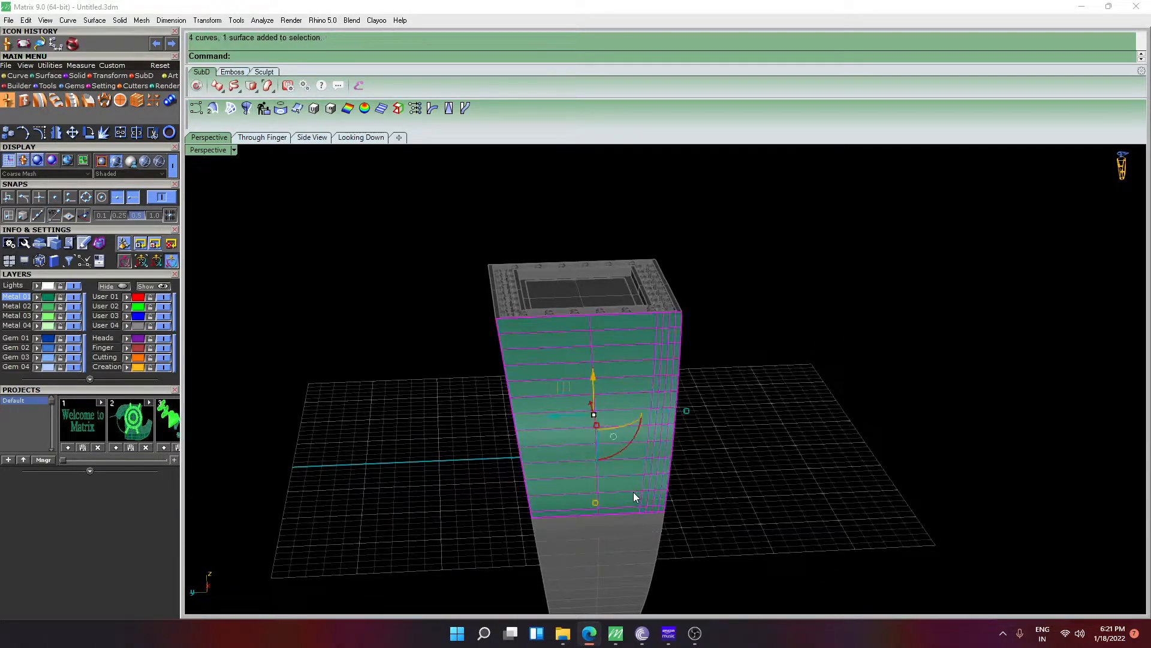
left_click(584, 389, "ctrl")
type("Pipe")
key("Return")
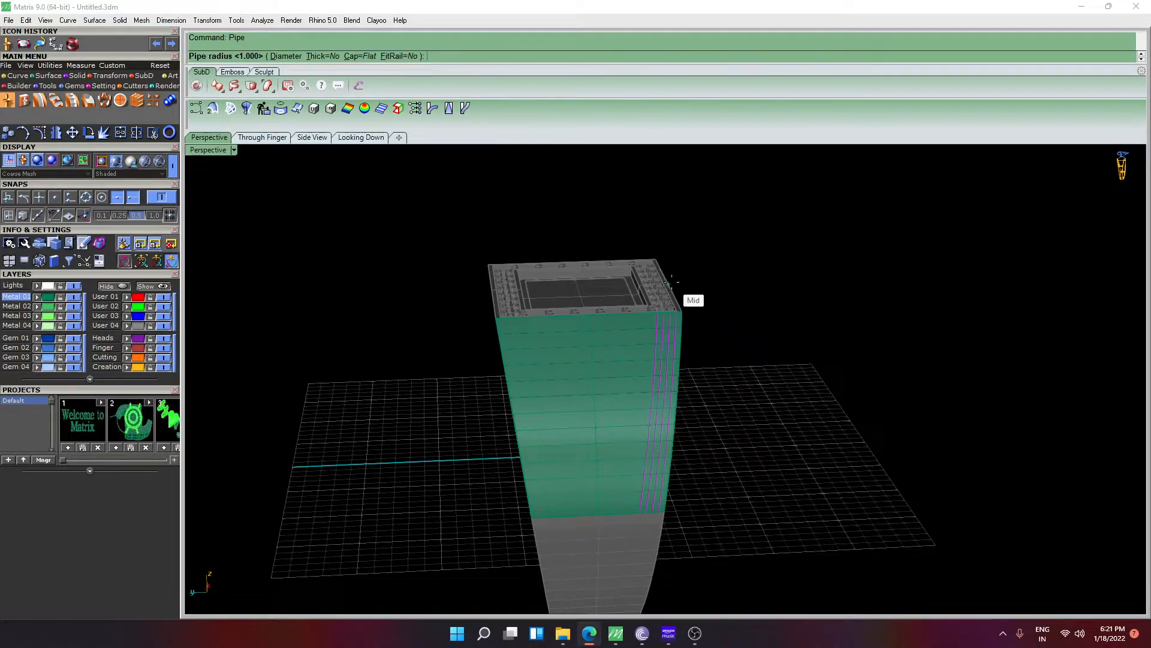
type("d")
key("Return")
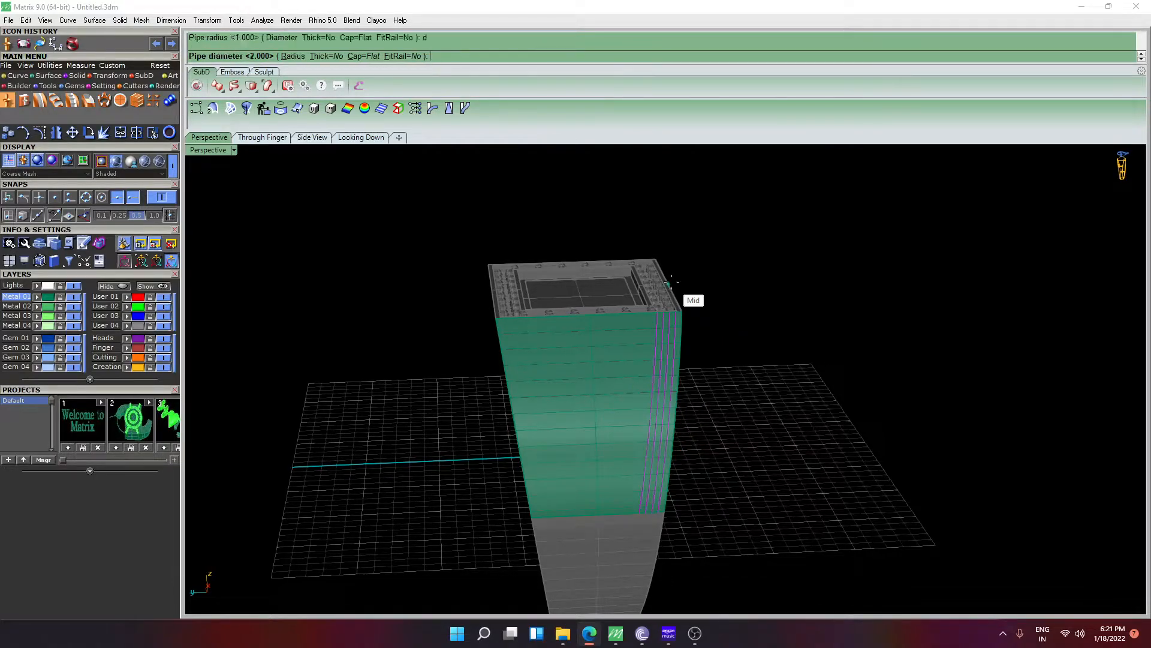
key("Return")
key("Return")
right_click_drag(672, 282, 562, 362)
key("Escape")
scroll(537, 308, "up", 10)
key("ctrl+z")
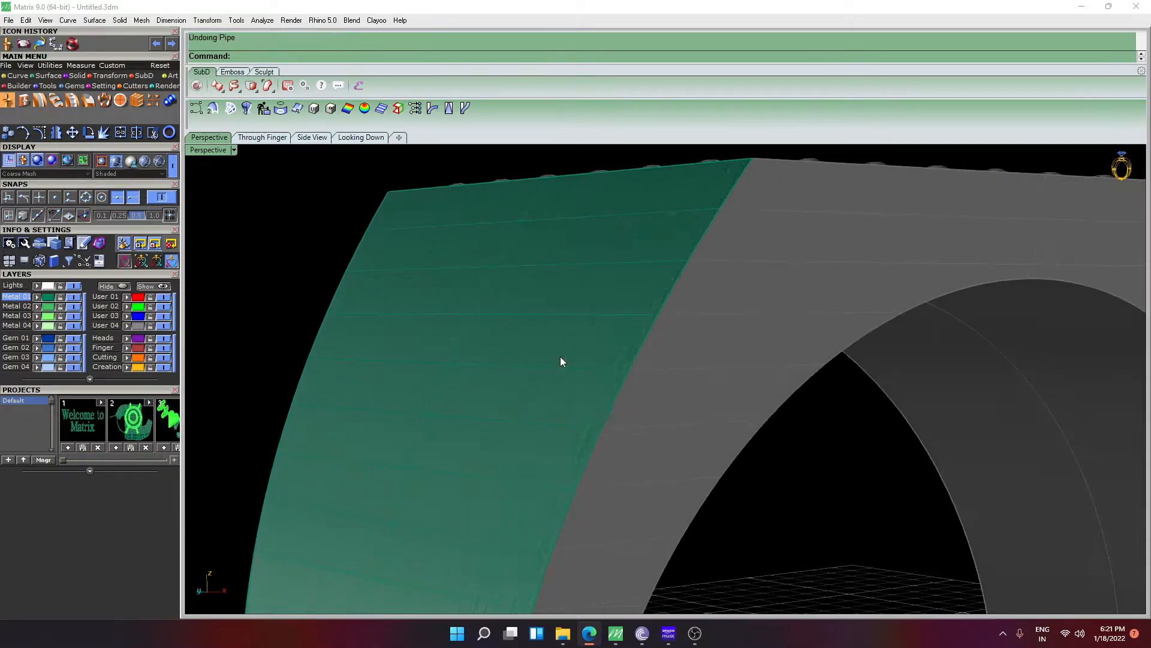
Dynamically extend the three innermost offset curves as lines past the upper edge of the side surface with Extend
right_click_drag(634, 317, 638, 355)
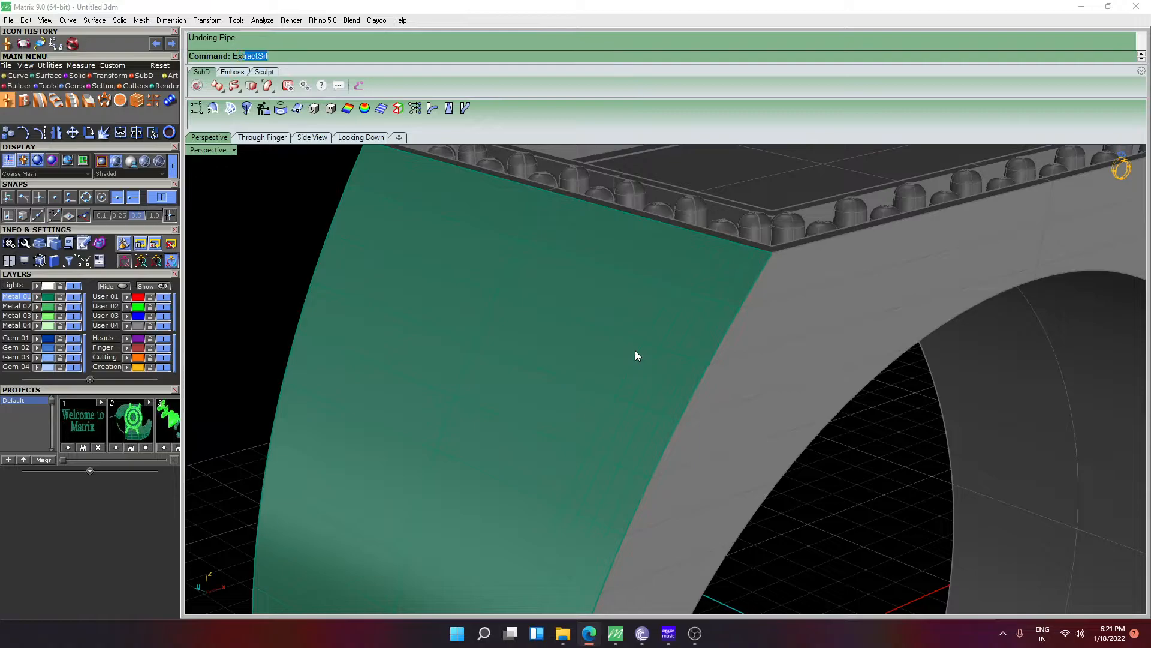
key("Return")
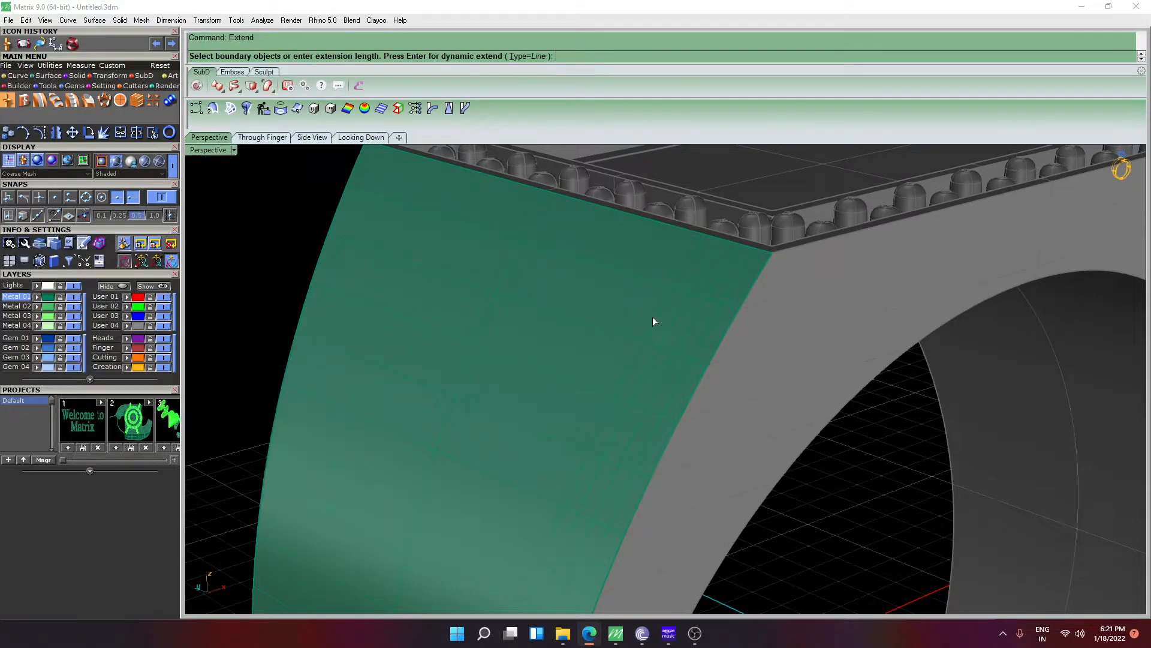
left_click(671, 294)
key("Return")
left_click(695, 254)
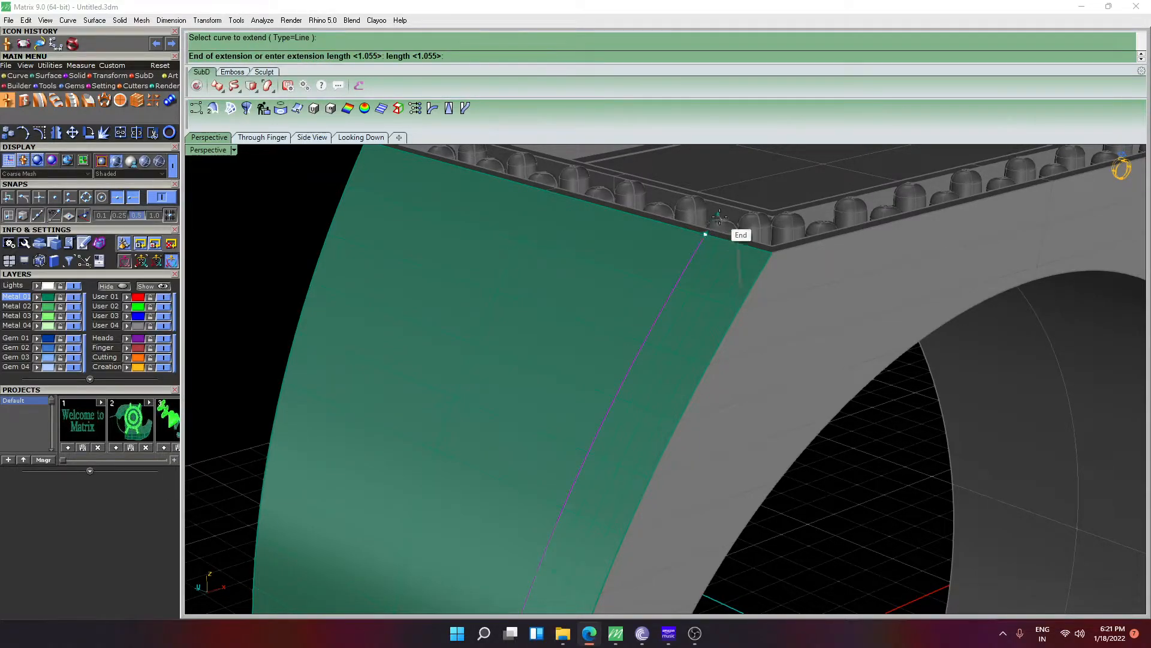
left_click(731, 220)
left_click(708, 262)
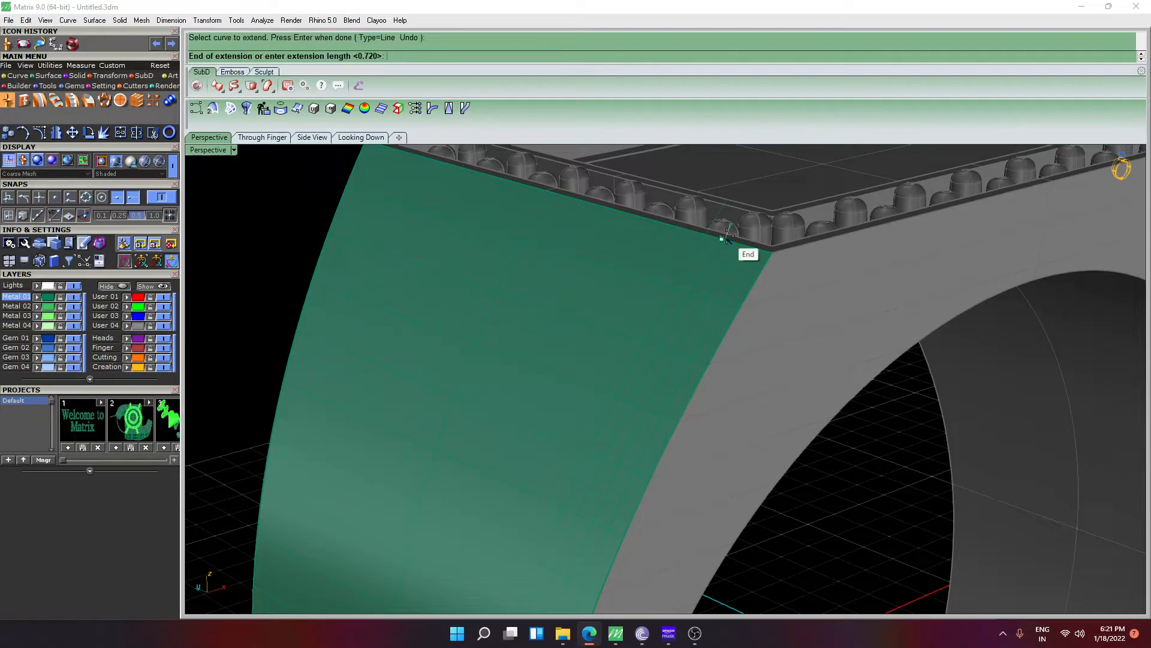
left_click(741, 209)
left_click(731, 254)
left_click(759, 225)
Extend the offset curve nearest the finger-opening edge as a line past the upper edge of the side surface
key("Return")
left_click(750, 260)
left_click(783, 294)
key("Return")
left_click(751, 257)
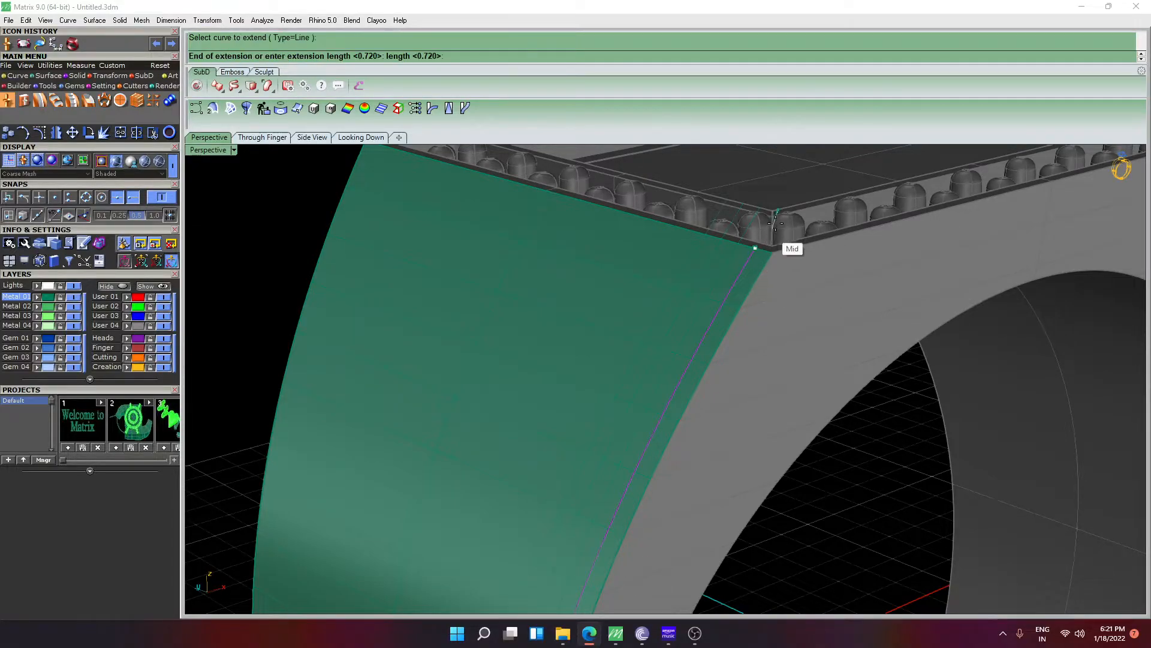
left_click(771, 226)
scroll(801, 250, "down", 3)
right_click_drag(800, 250, 848, 295)
key("Return")
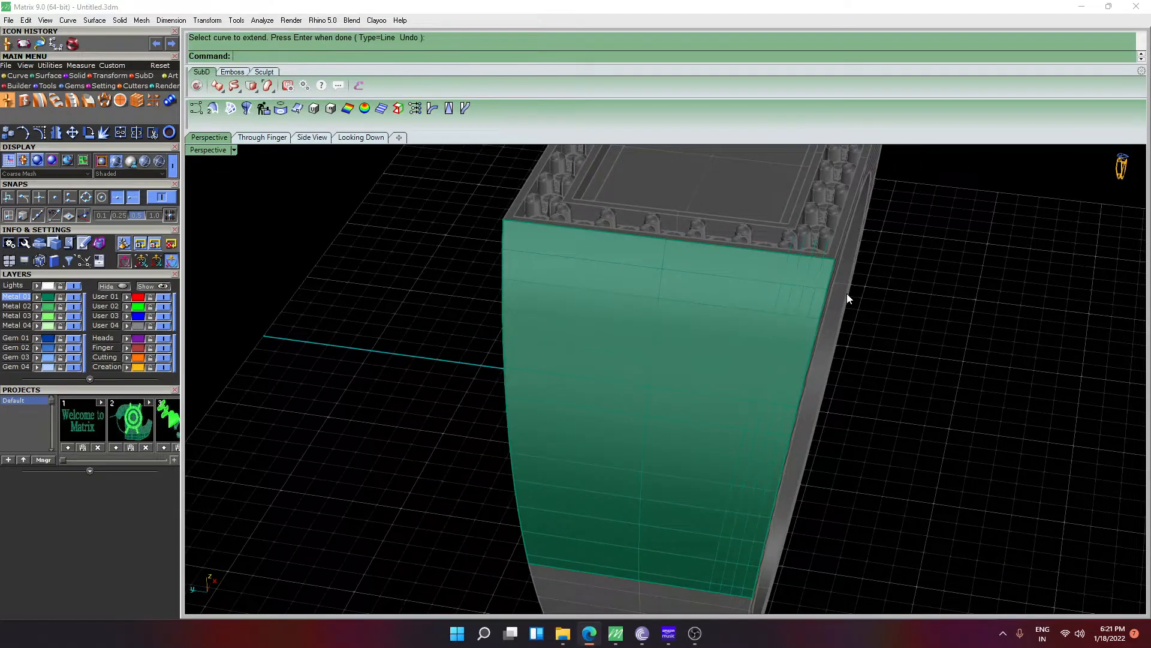
Create pipes of 0.5 diameter with flat caps around the four offset curves on the side surface
type("Pi")
key("Return")
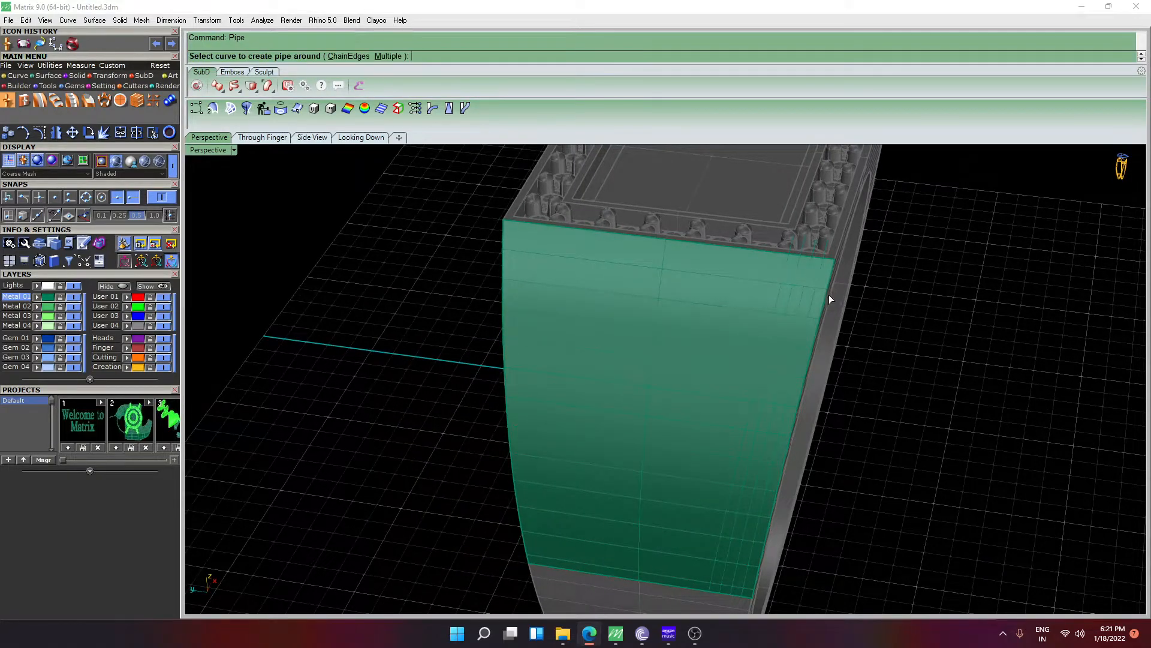
scroll(829, 294, "up", 3)
key("Escape")
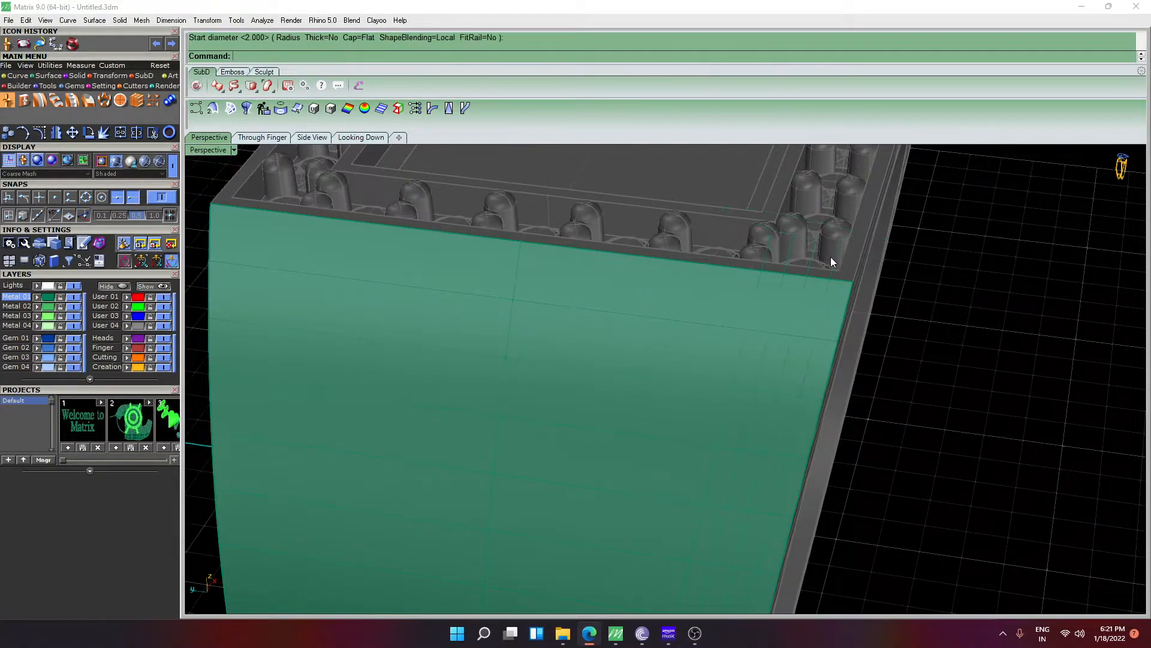
left_click_drag(757, 193, 758, 193)
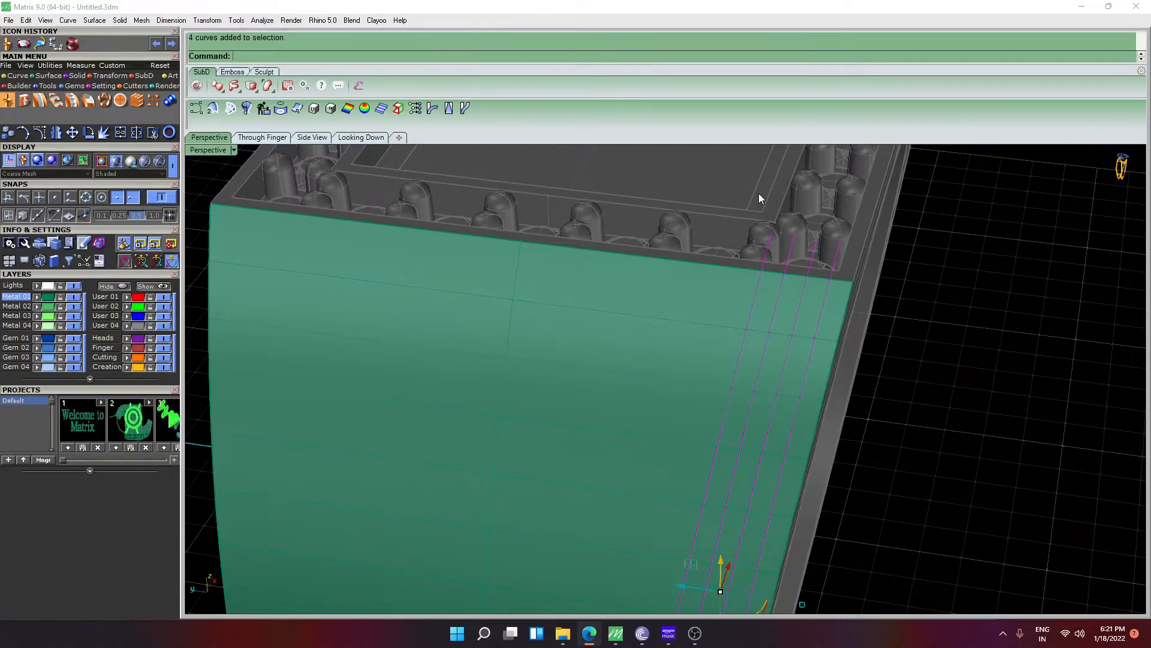
key("Return")
key("Return")
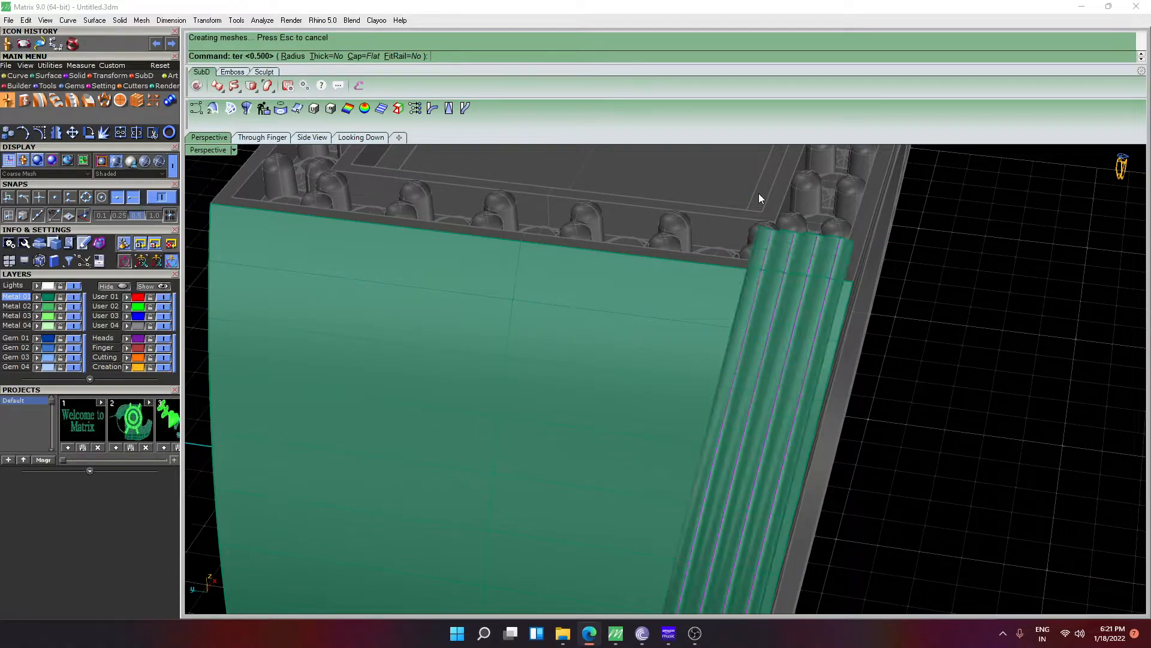
right_click_drag(758, 193, 676, 214)
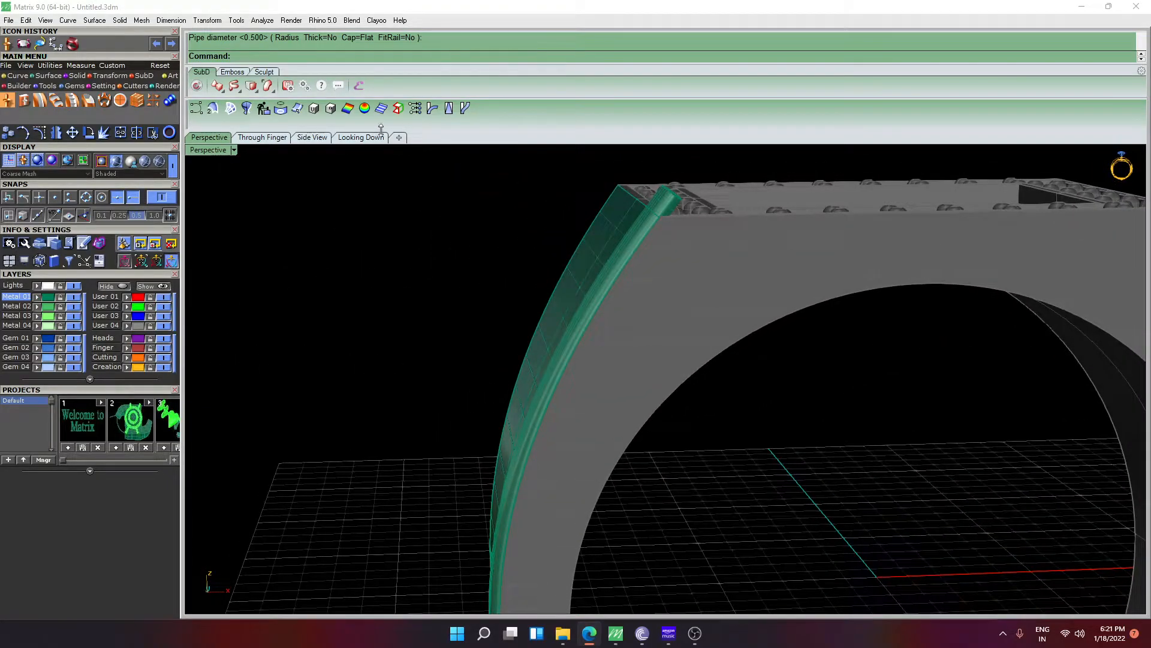
In the Through Finger view, draw a horizontal both-sided line along the ring's top, centred on its midpoint and reaching past the pipes
left_click(276, 137)
type("Line")
key("Return")
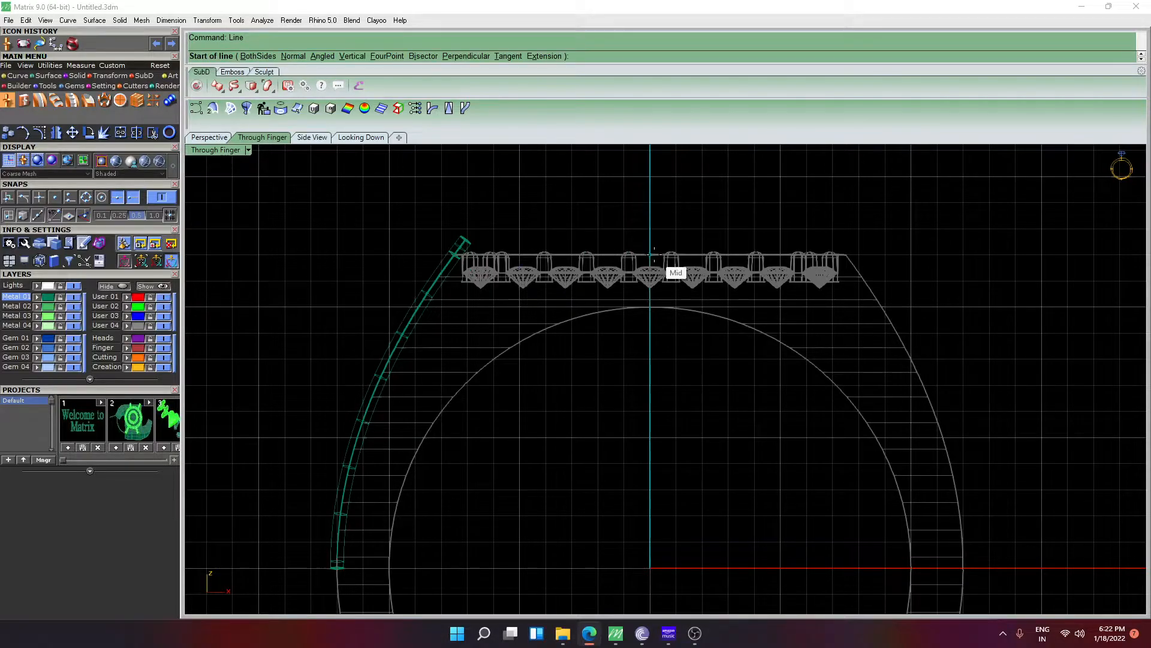
left_click(653, 254)
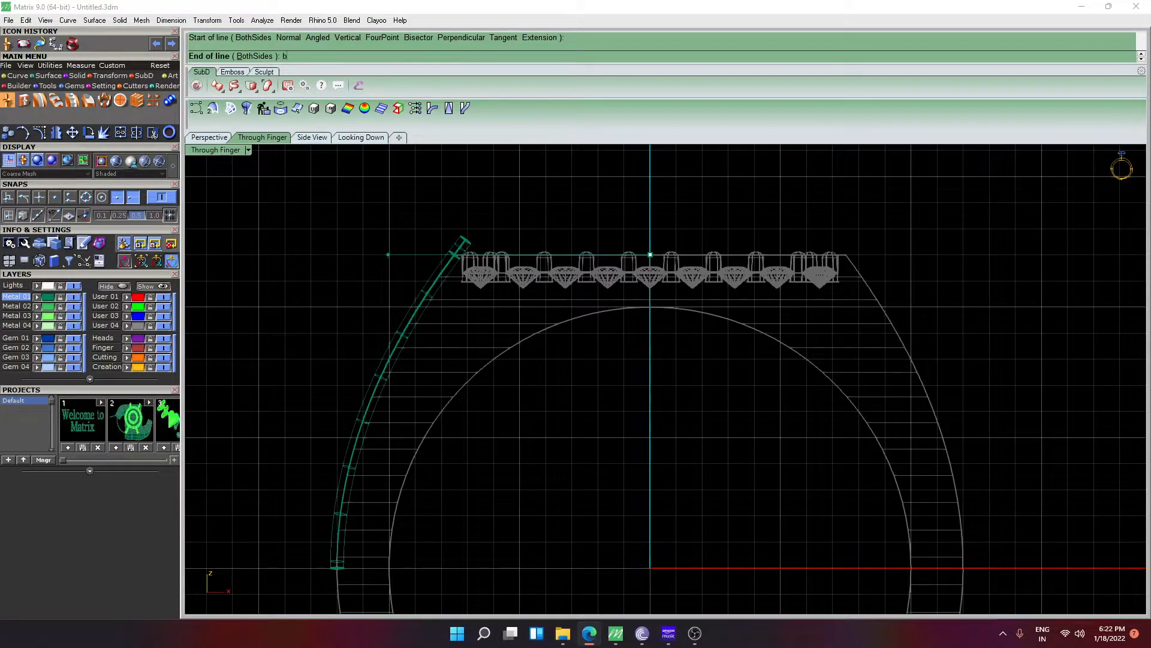
type("b")
key("Return")
key("F8")
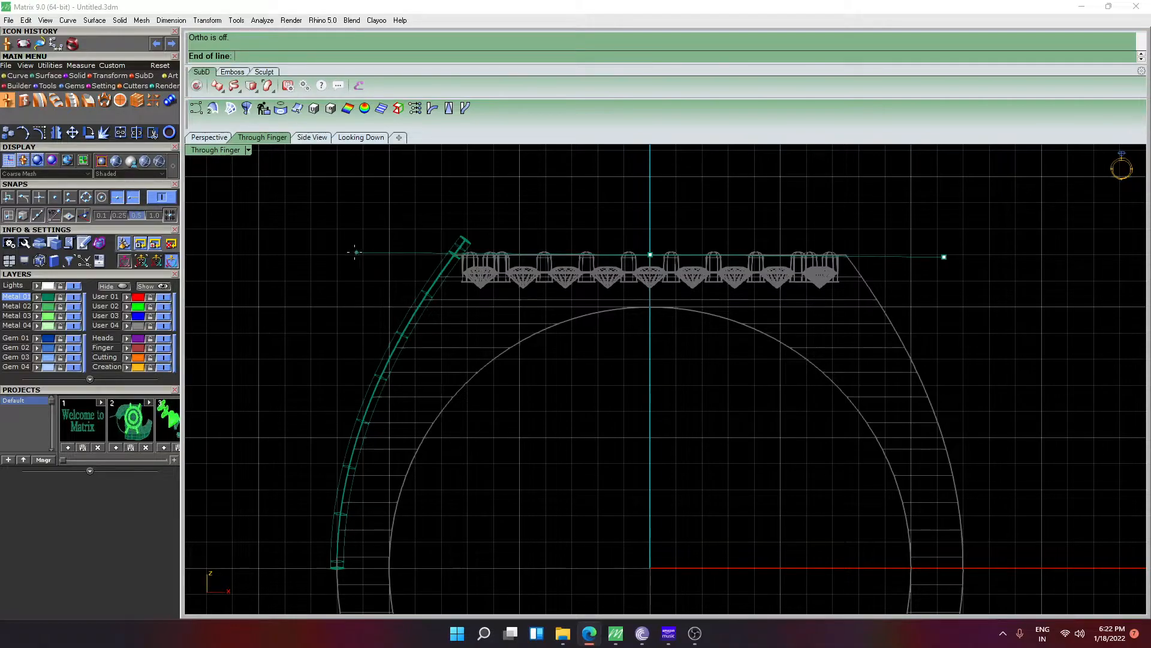
key("F8")
key("Escape")
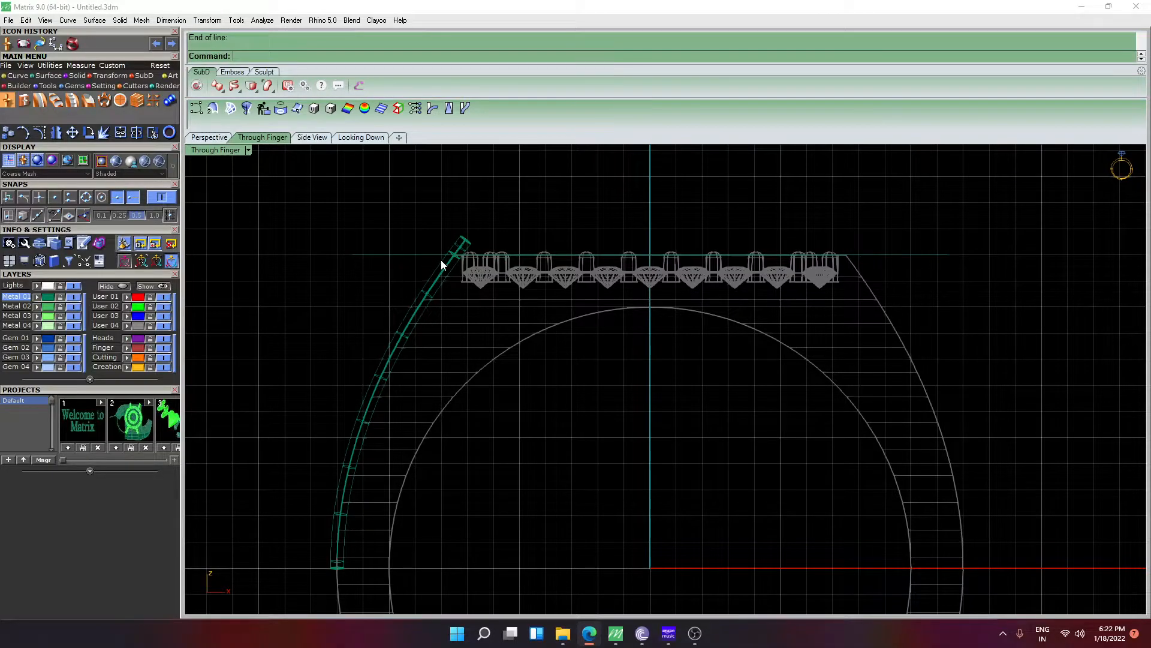
Wire cut the pipe ends that project above the ring's top along the horizontal line, and delete the line
key("Return")
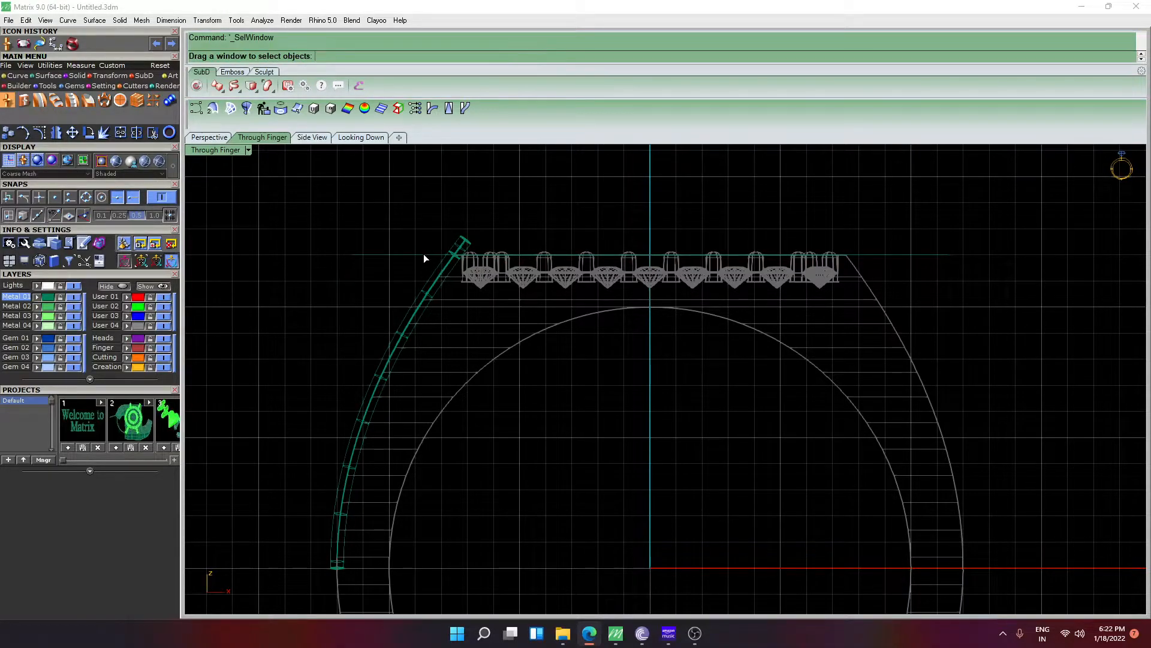
left_click_drag(352, 245, 351, 246)
type("Wi")
key("Return")
left_click(437, 256)
left_click(431, 238)
key("Return")
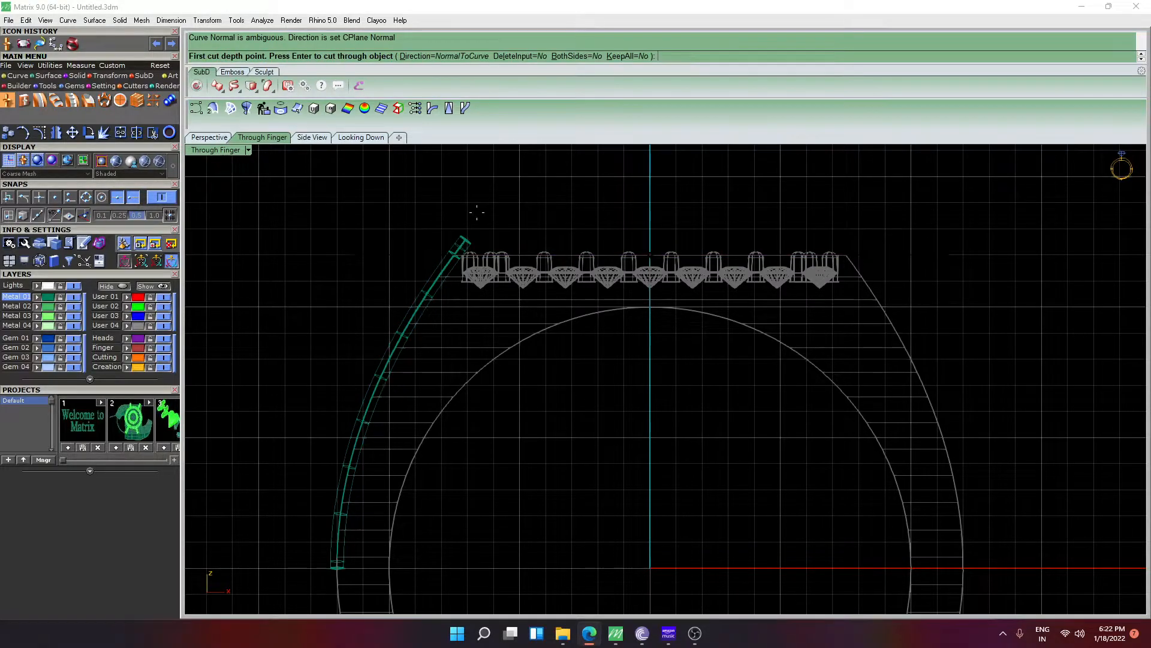
key("Return")
key("Return")
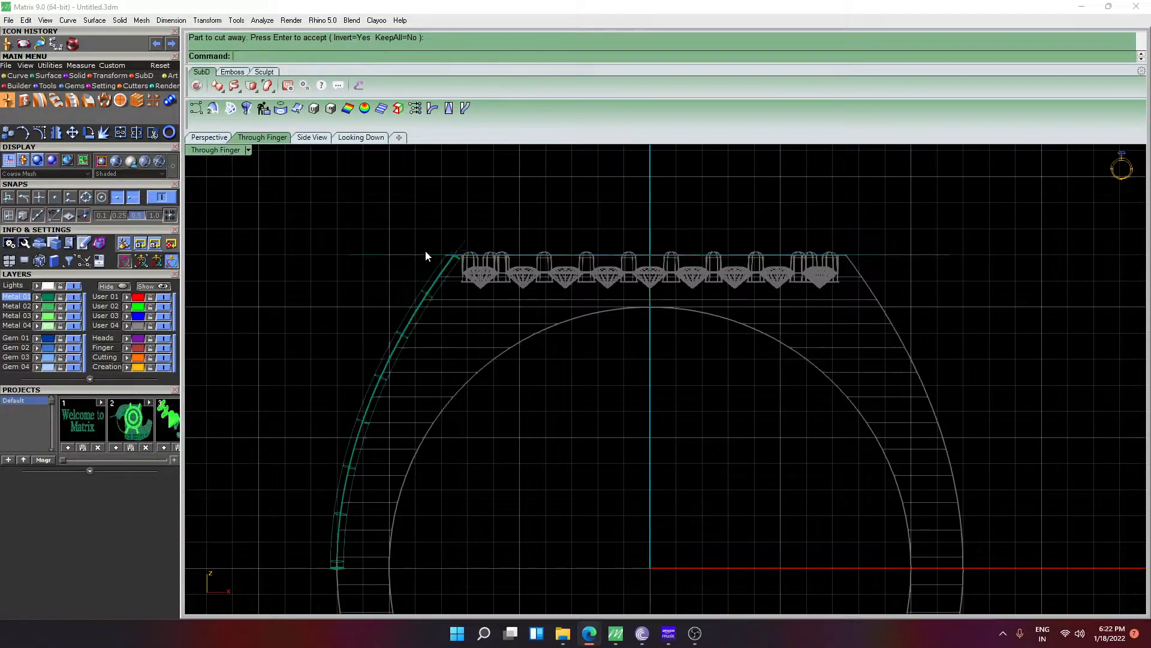
left_click(398, 257)
key("Delete")
scroll(398, 257, "down", 2)
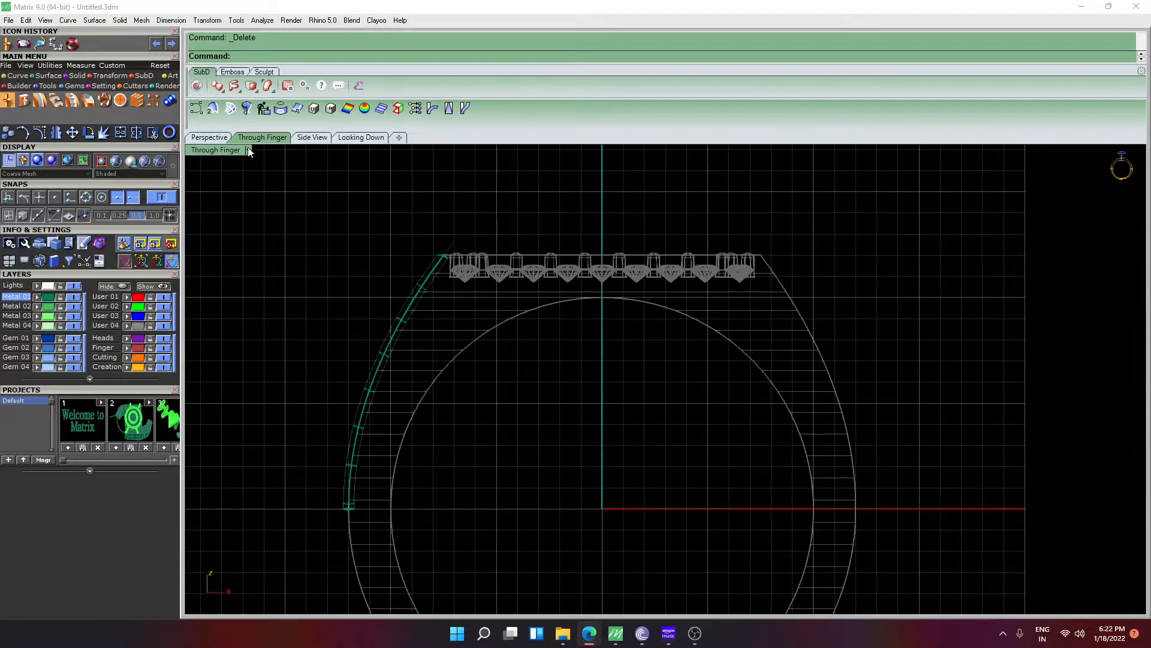
Mirror the four pipes through origin 0 across the ring's horizontal centreline in the Looking Down view, keeping the originals
left_click(220, 138)
mouse_move(353, 221)
right_mouse_down()
mouse_move(502, 275)
mouse_move(529, 305)
mouse_move(395, 290)
mouse_move(656, 290)
mouse_move(722, 257)
mouse_move(851, 297)
right_mouse_up()
left_click(859, 275)
scroll(841, 261, "up", 3)
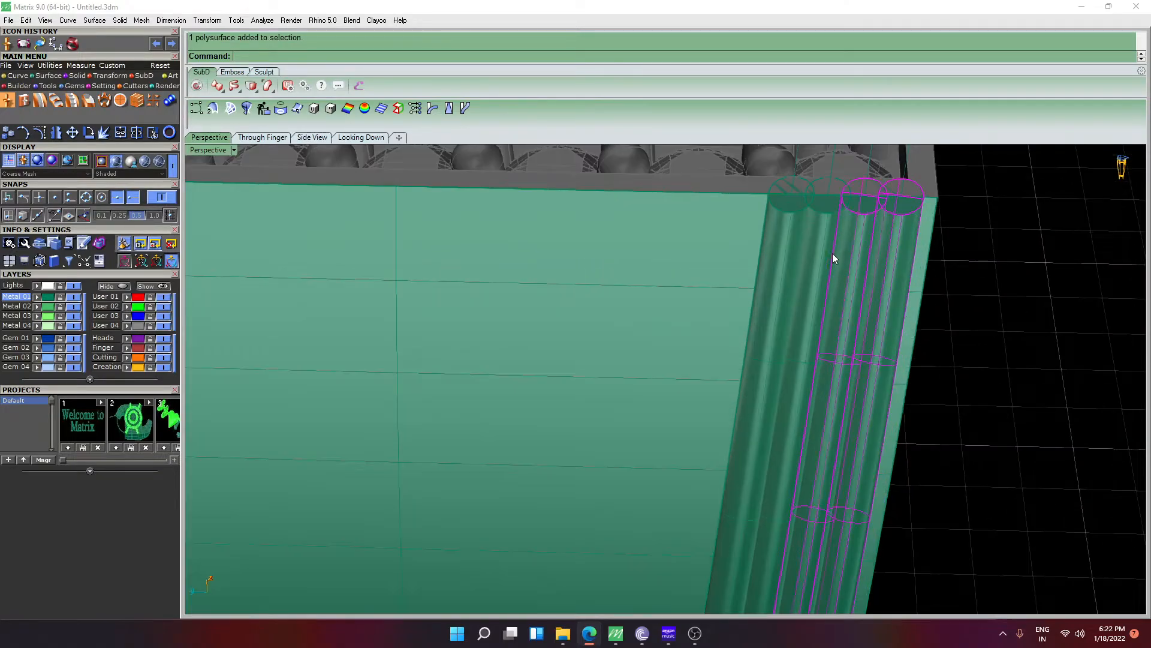
left_click(789, 241, "shift")
left_click(346, 140)
scroll(658, 377, "down", 3)
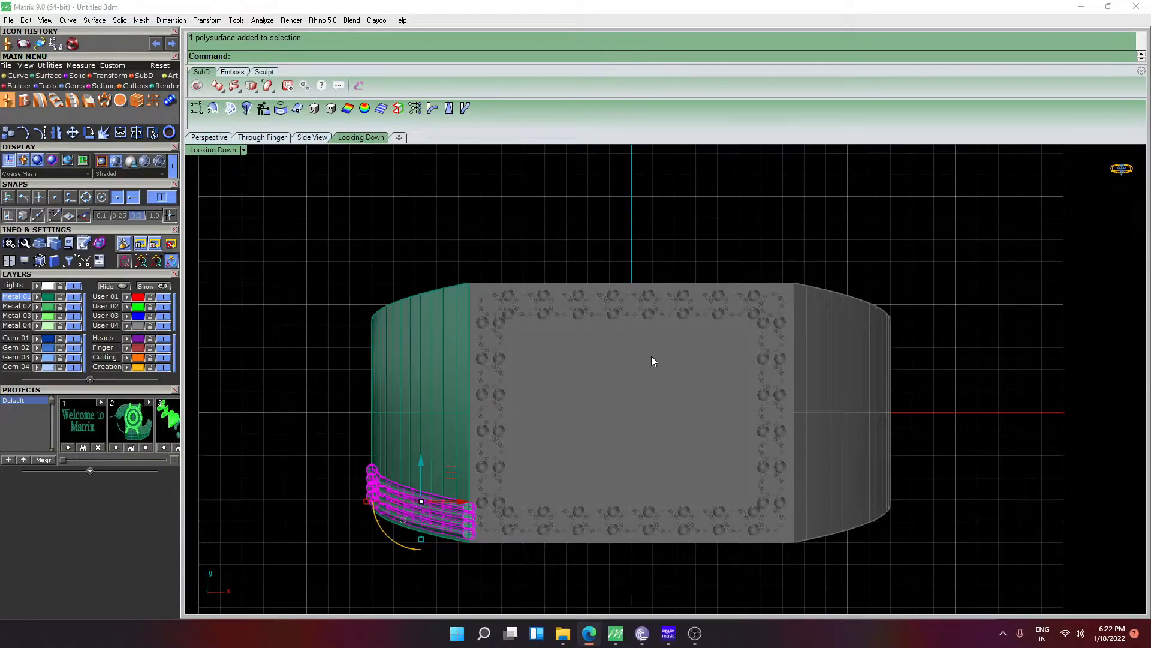
key("Return")
type("0")
key("Return")
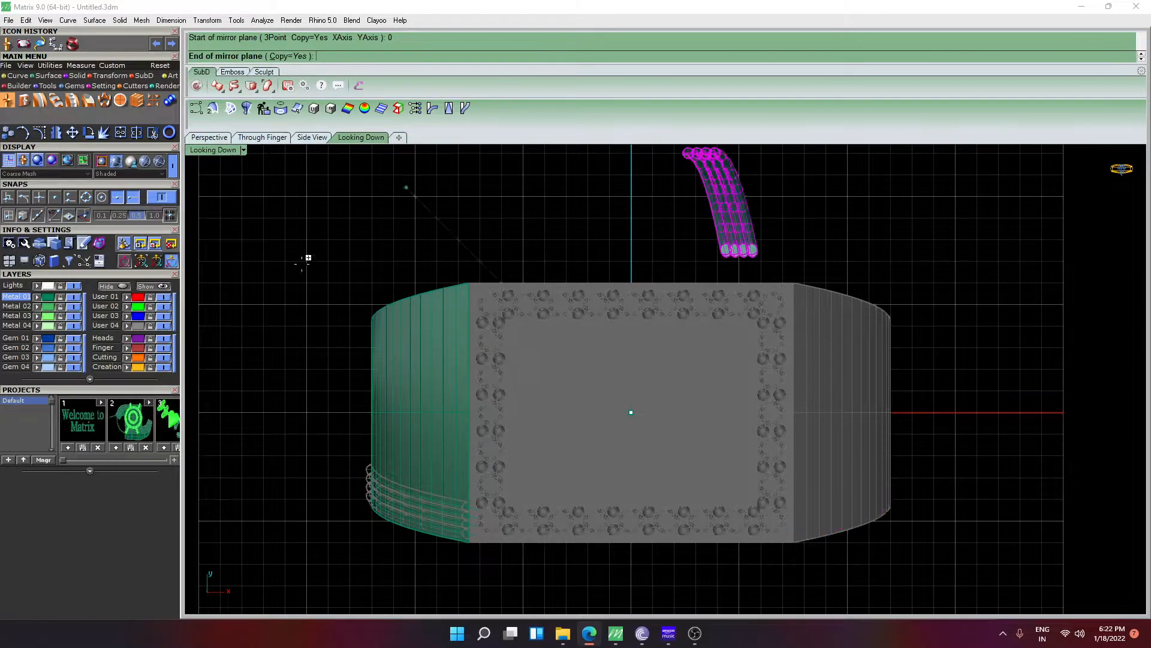
left_click(262, 356)
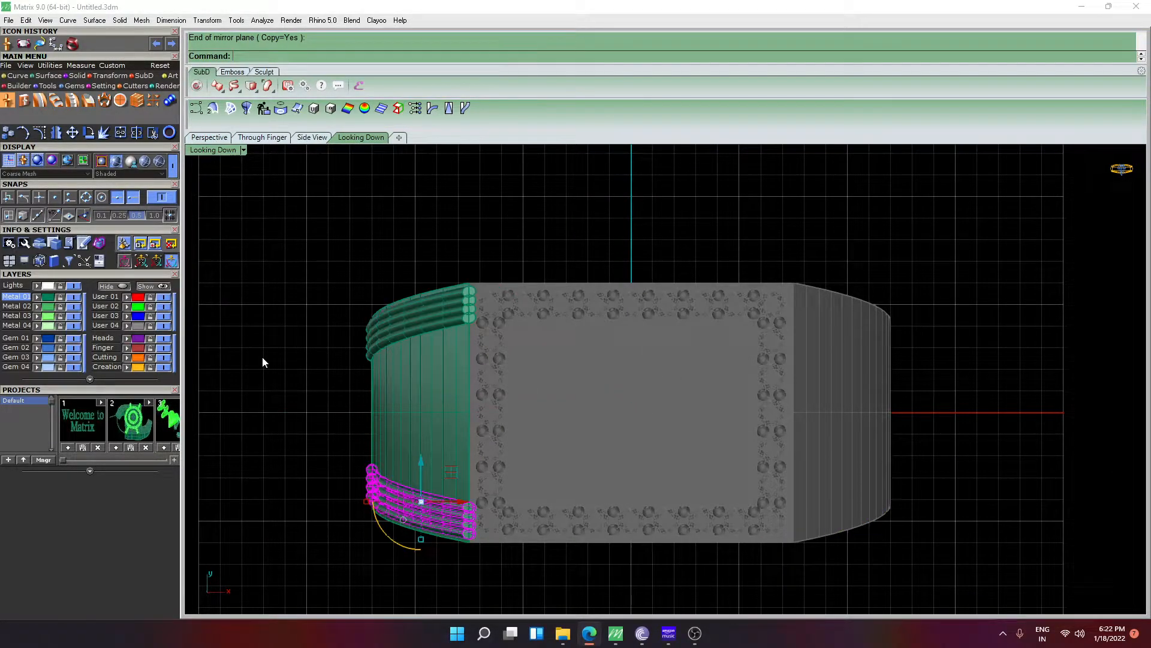
Mirror both sets of four pipes through origin 0 across the vertical centreline onto the opposite side of the shank
left_click(470, 316)
left_click(510, 350)
scroll(478, 311, "up", 5)
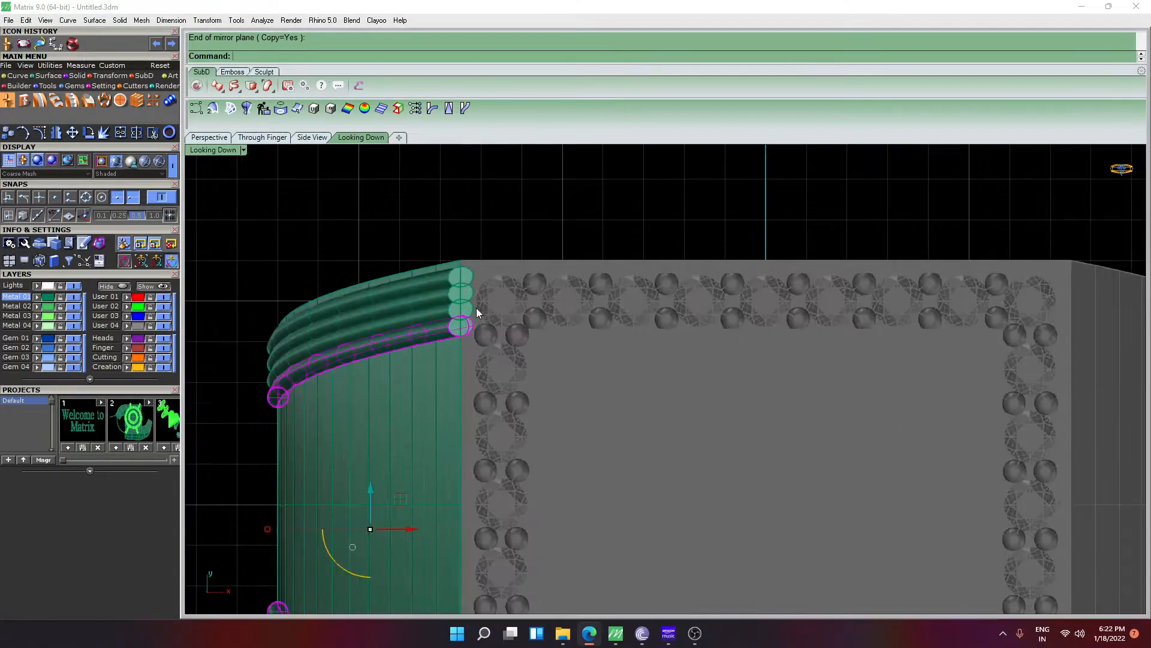
left_click(454, 309, "shift")
left_click(453, 294, "shift")
left_click(452, 277, "shift")
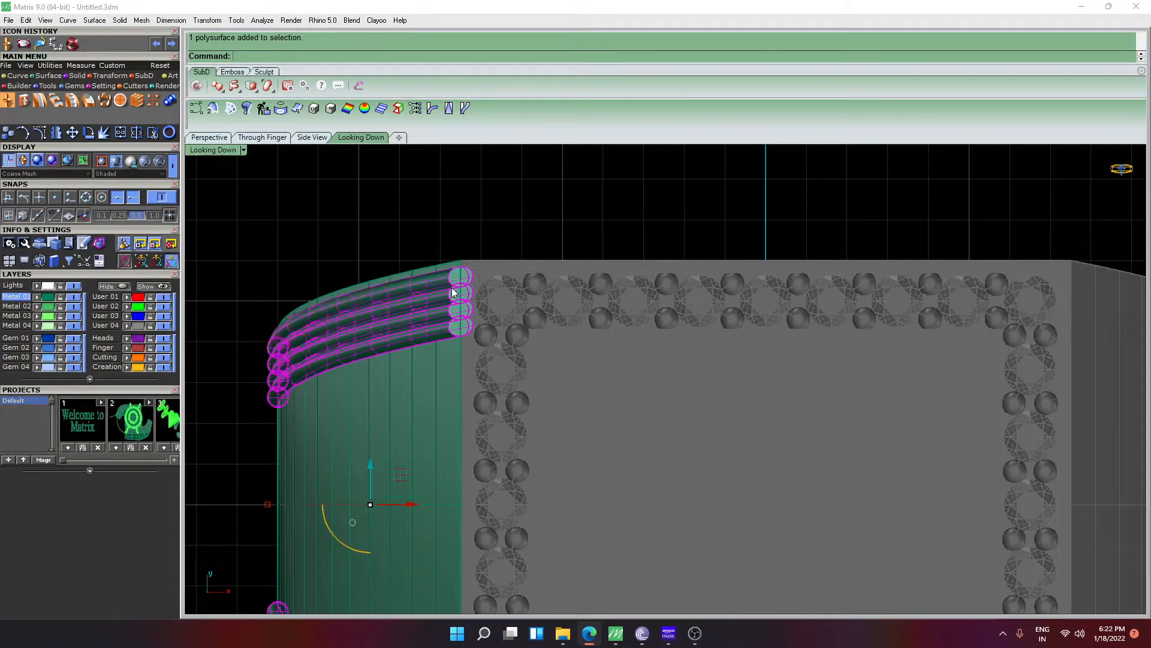
scroll(451, 294, "down", 4)
key("Return")
type("0")
key("Return")
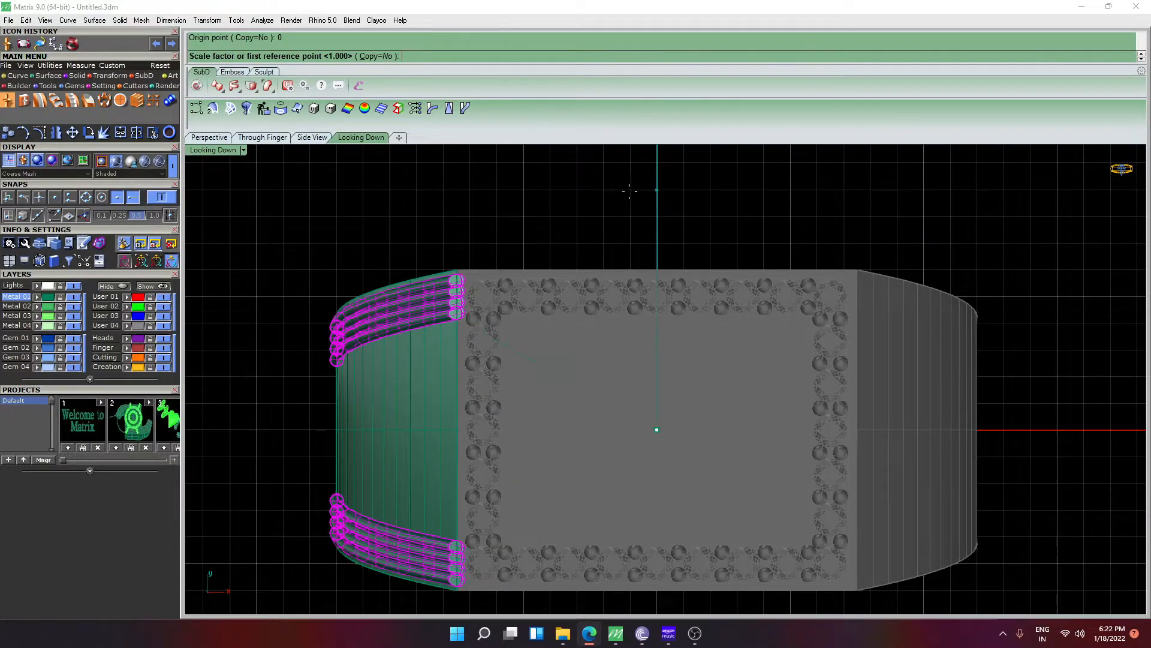
key("Return")
type("Mirror")
key("Return")
type("0")
key("Return")
left_click(611, 250)
left_click(610, 249)
Delete the duplicated green side surface lying under the pipes
scroll(715, 282, "down", 4)
right_click_drag(592, 353, 632, 425)
right_click_drag(633, 425, 684, 363, "ctrl+shift")
left_click(561, 292)
key("Delete")
right_click_drag(561, 295, 534, 262, "ctrl+shift")
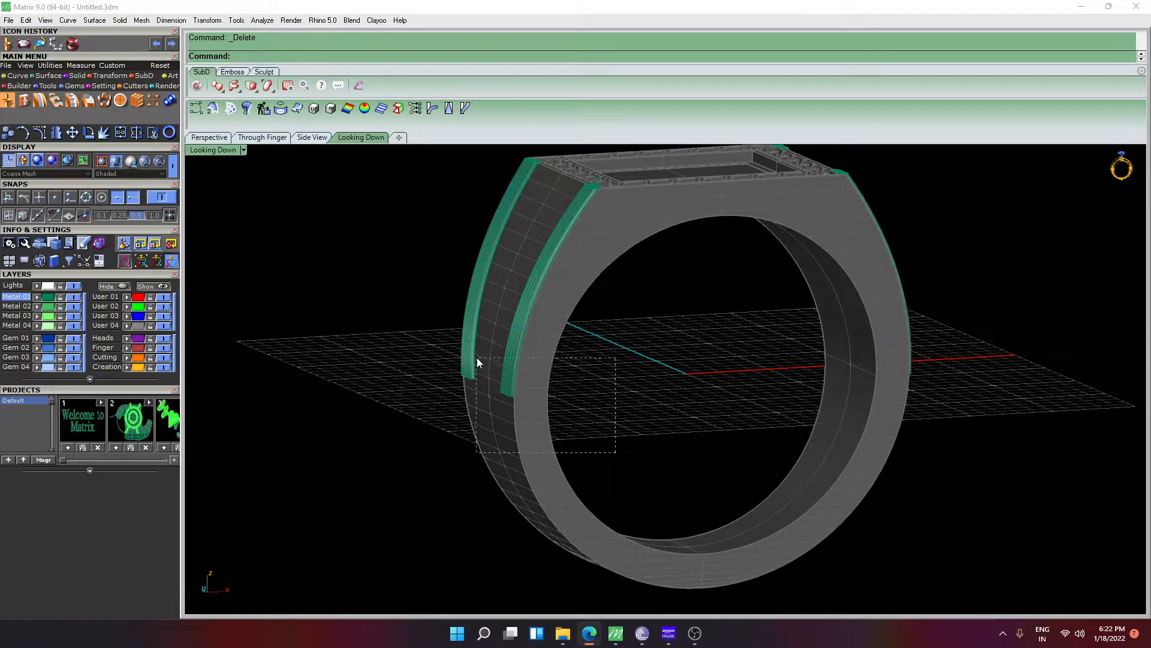
Apply CageEdit with a bounding-box control cage to the pipes and curves on one side of the shank
left_click_drag(429, 337, 429, 337)
left_click(262, 137)
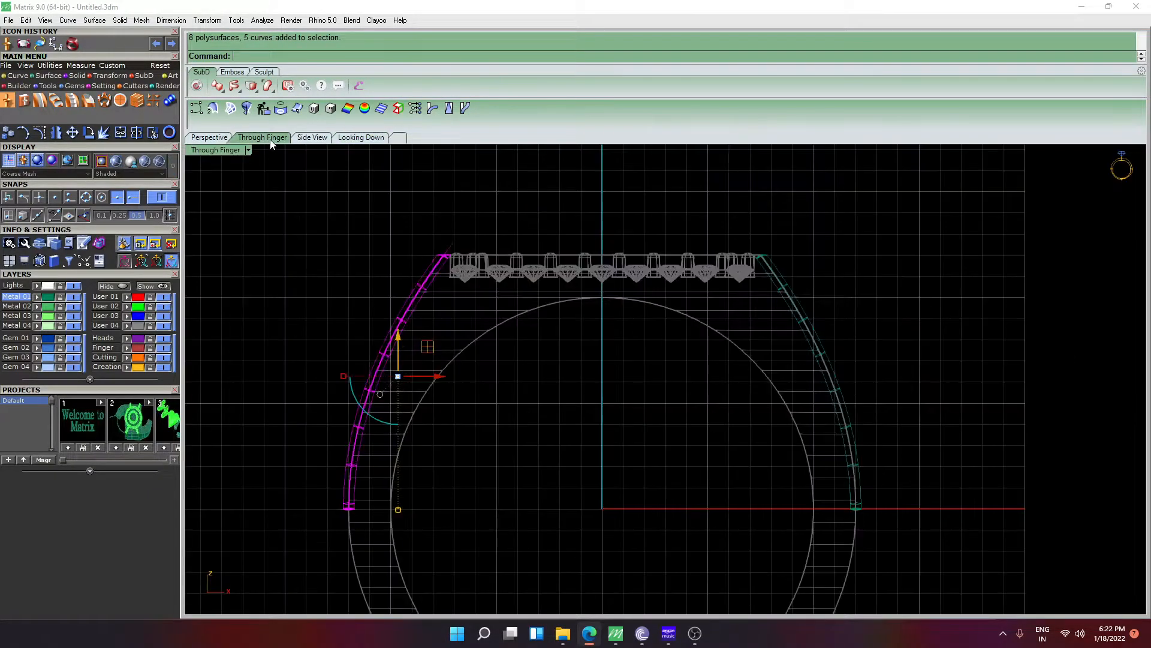
type("CageEdit")
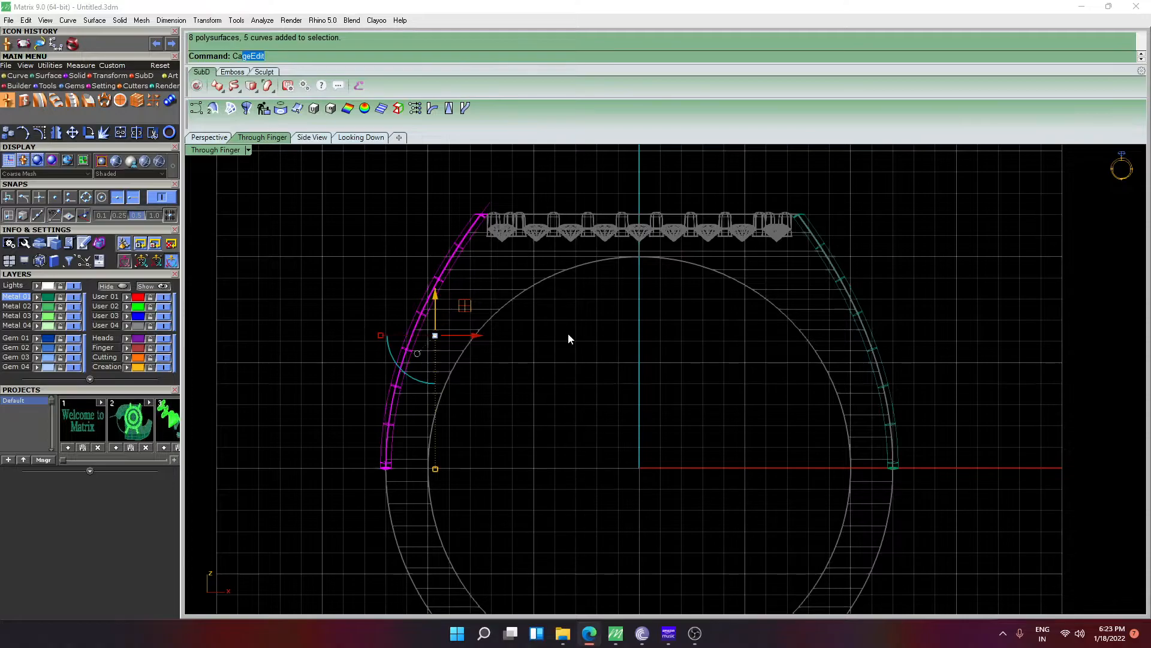
key("Return")
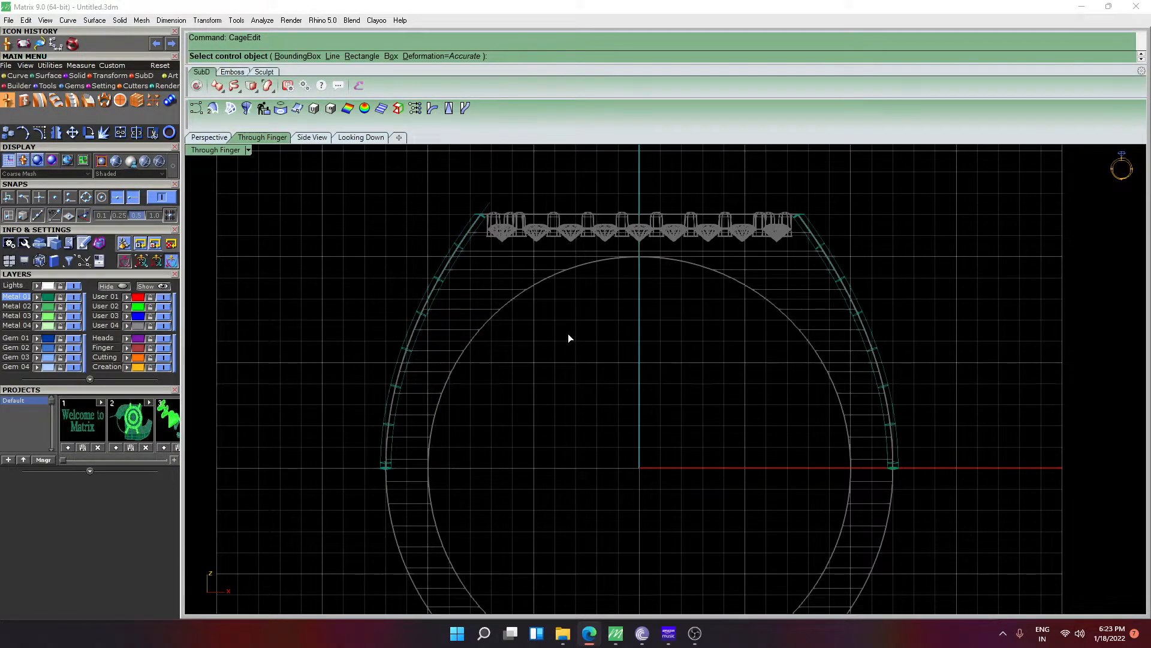
type("b")
key("Return")
key("Return")
key("Return")
key("Return")
Move the cage's lower outer control points inward onto the shank's outer edge
scroll(386, 489, "up", 3)
left_click_drag(340, 449, 505, 458)
key("Return")
left_click_drag(340, 444, 412, 458)
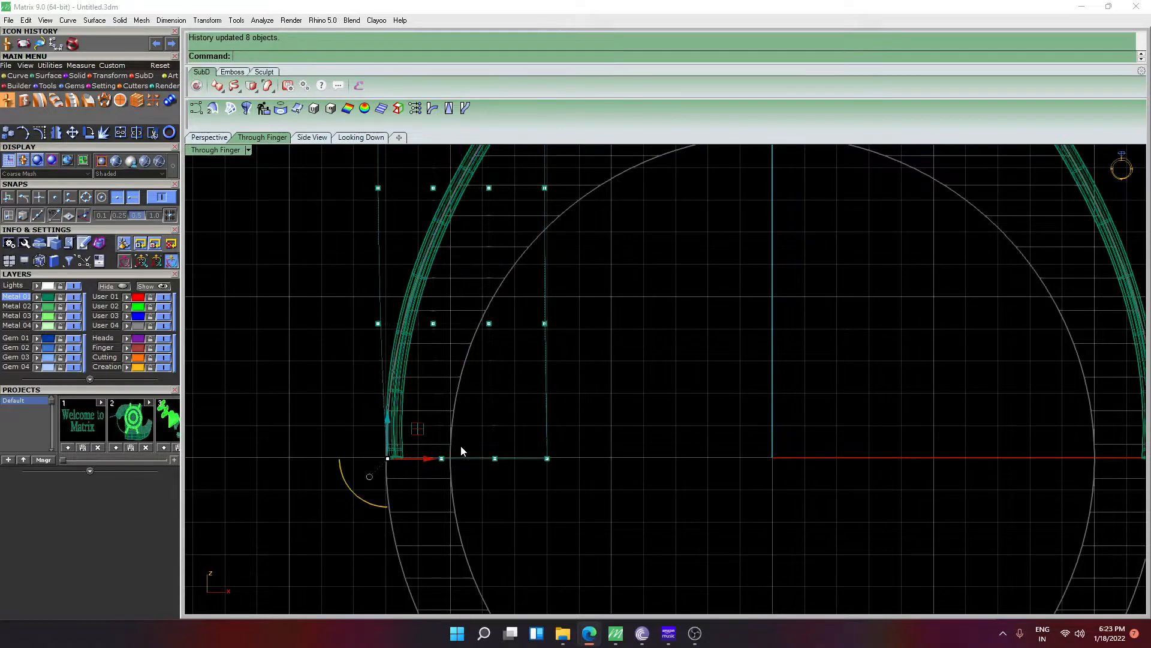
Try the pipes without the control cage, undo the cage's deletion and show its control points again
left_click(381, 256)
key("Delete")
left_click(216, 138)
scroll(474, 287, "down", 7)
right_click_drag(620, 318, 474, 325)
scroll(473, 324, "down", 5)
right_click_drag(543, 352, 547, 311)
key("ctrl+z")
key("F10")
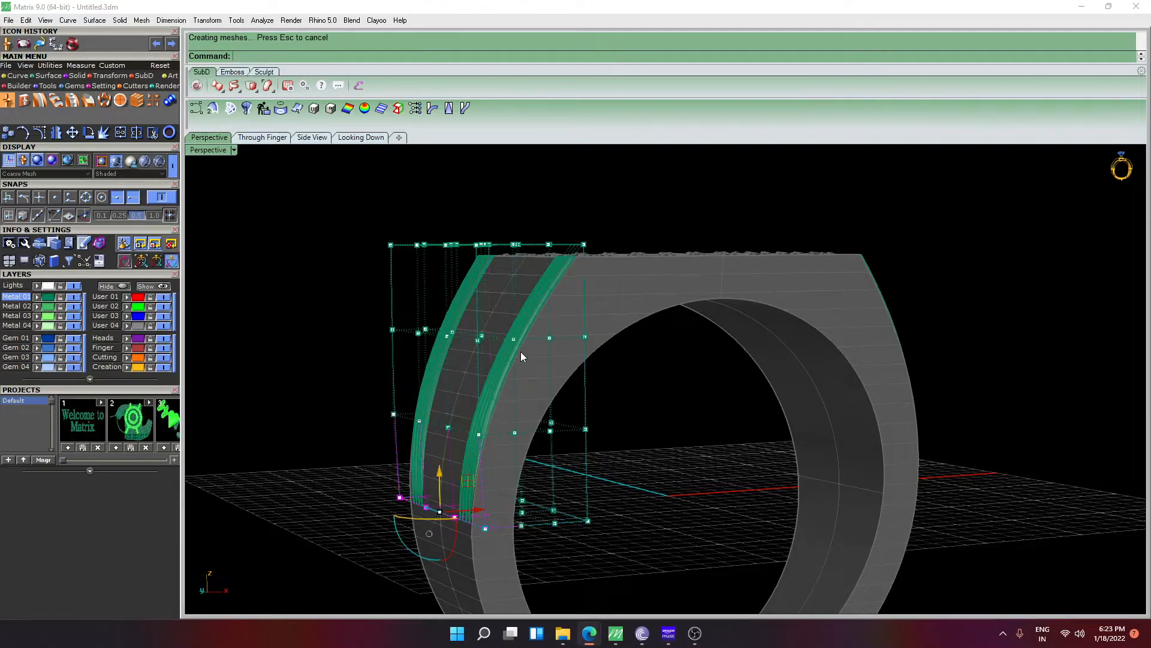
Move the cage's lower outer corner points slightly outward so the pipe ends sit higher on the shank
left_click(345, 283)
left_click(285, 140)
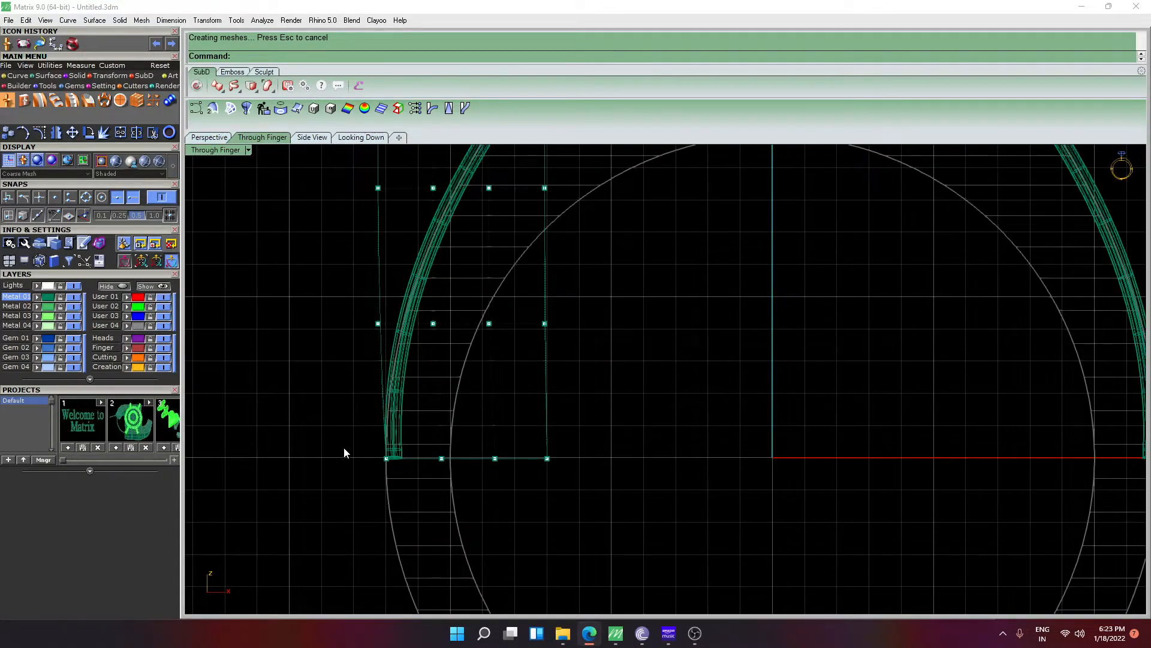
left_click_drag(388, 470, 414, 454)
scroll(384, 463, "up", 2)
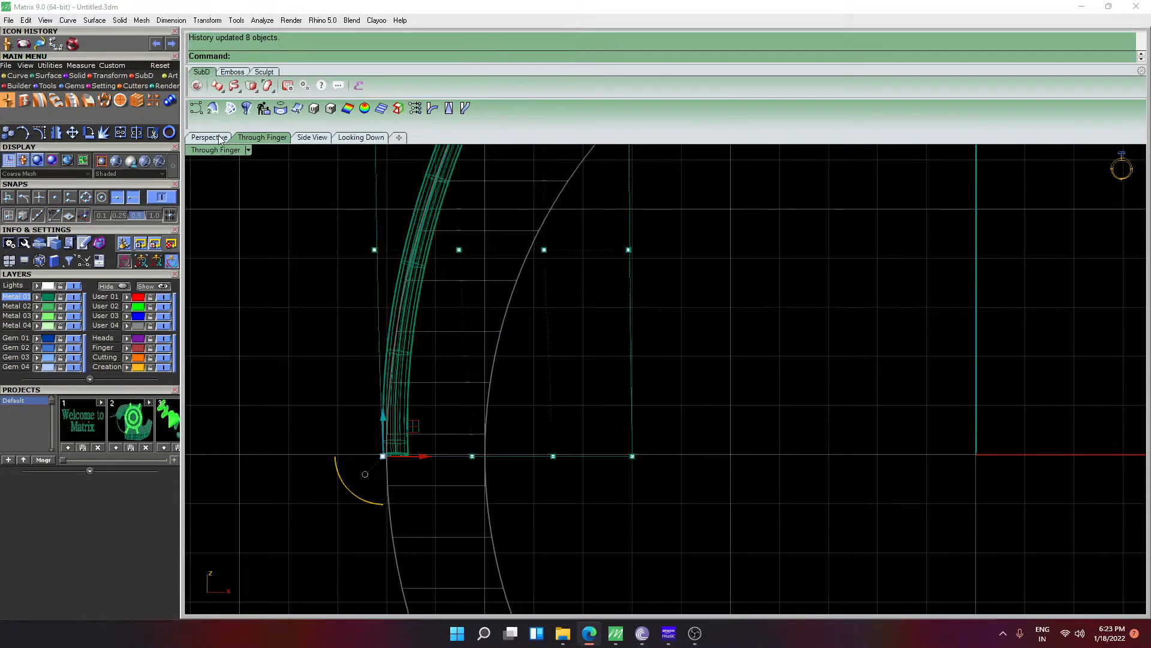
left_click(221, 139)
right_click_drag(594, 441, 624, 452)
left_click(624, 452)
right_click_drag(579, 506, 574, 324)
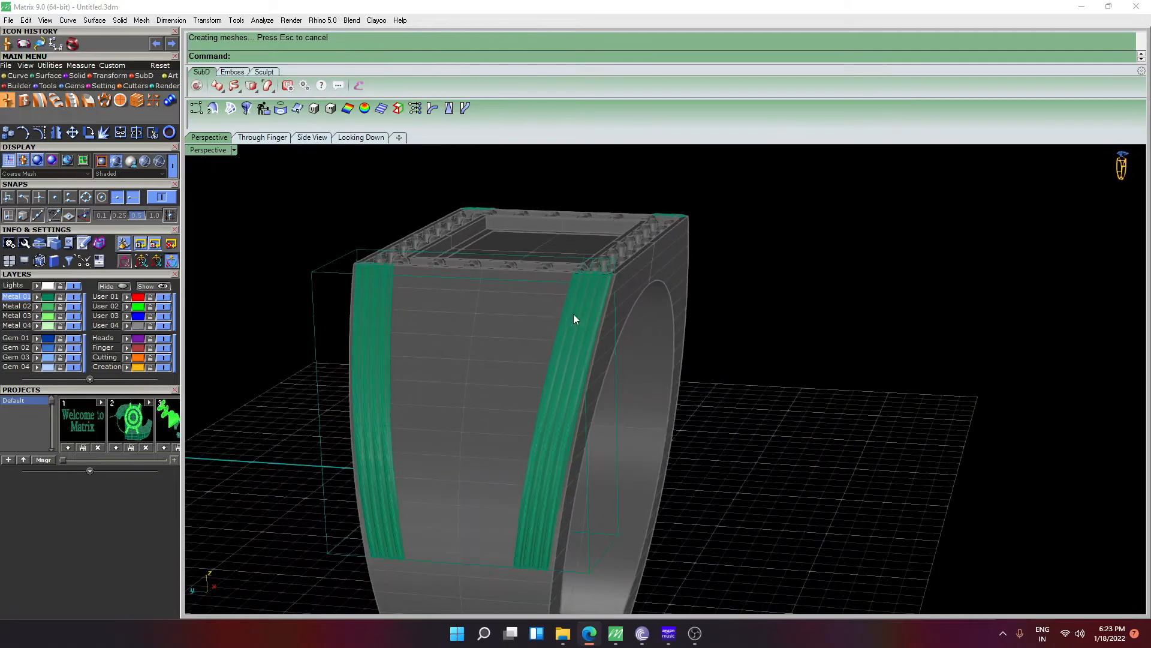
Delete the control cage around the adjusted pipes
left_click(532, 279)
key("Delete")
right_click_drag(533, 279, 724, 386)
scroll(680, 251, "up", 3)
right_click_drag(680, 251, 653, 330)
Unlock all locked ring objects and open the V-Ray render settings
key("ctrl+alt+l")
type("L")
scroll(653, 325, "down", 4)
left_click(173, 86)
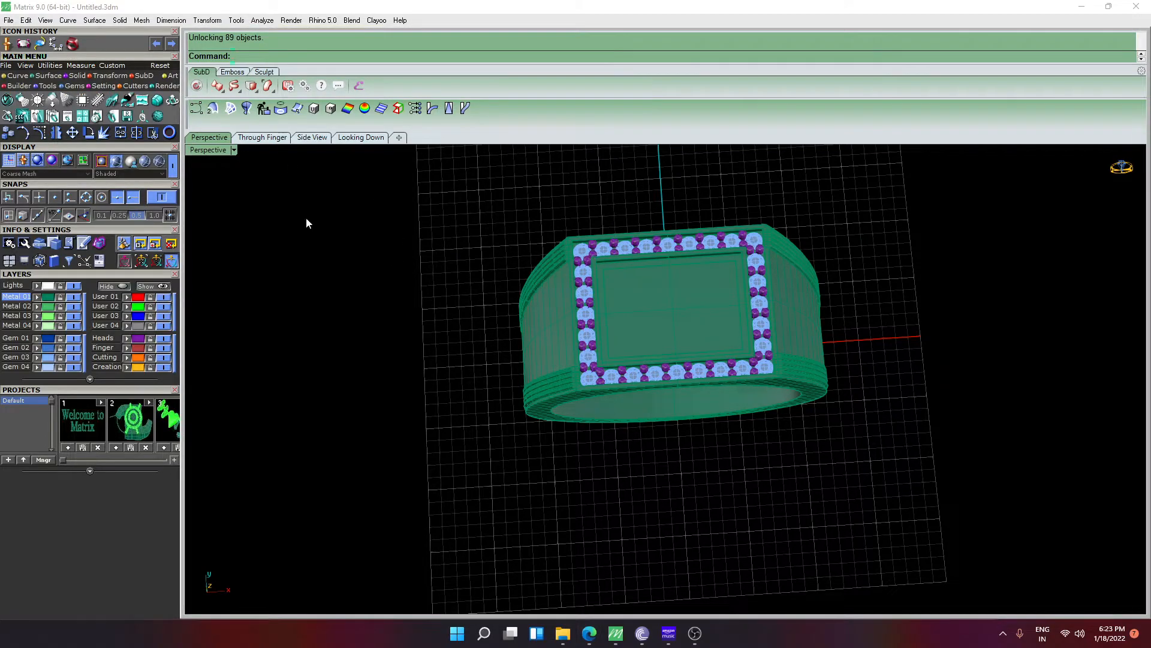
left_click(7, 99)
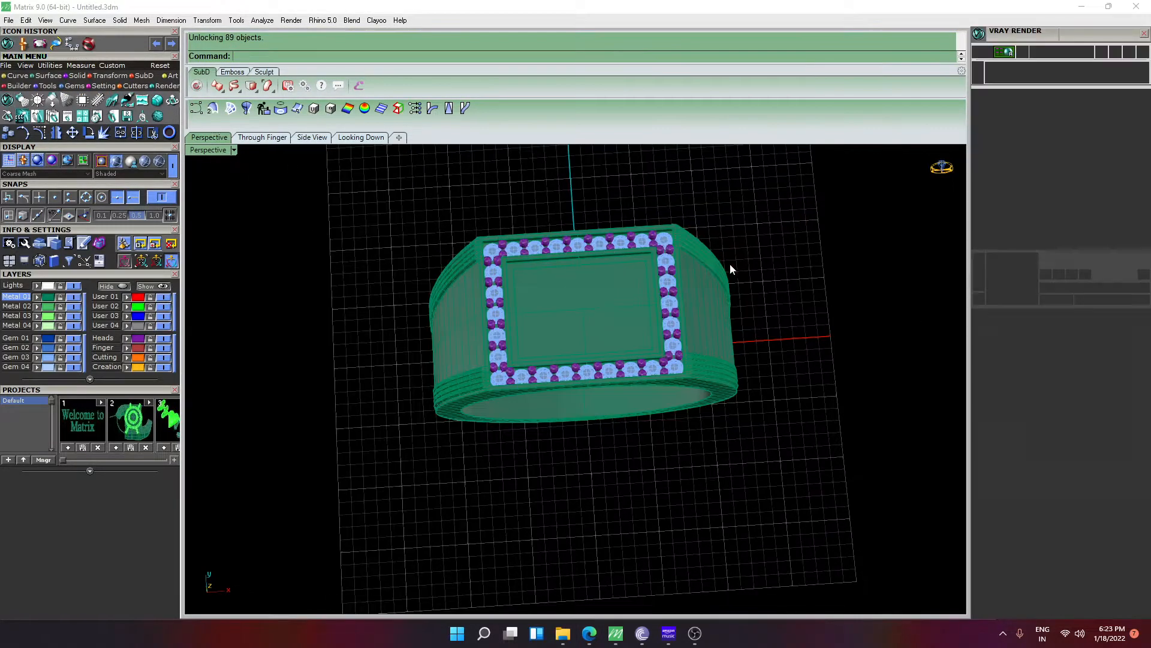
Select all ring metal and prongs by colour with SelColor and assign them the Yellow Gold material
type("SelColor")
key("Return")
scroll(557, 285, "up", 3)
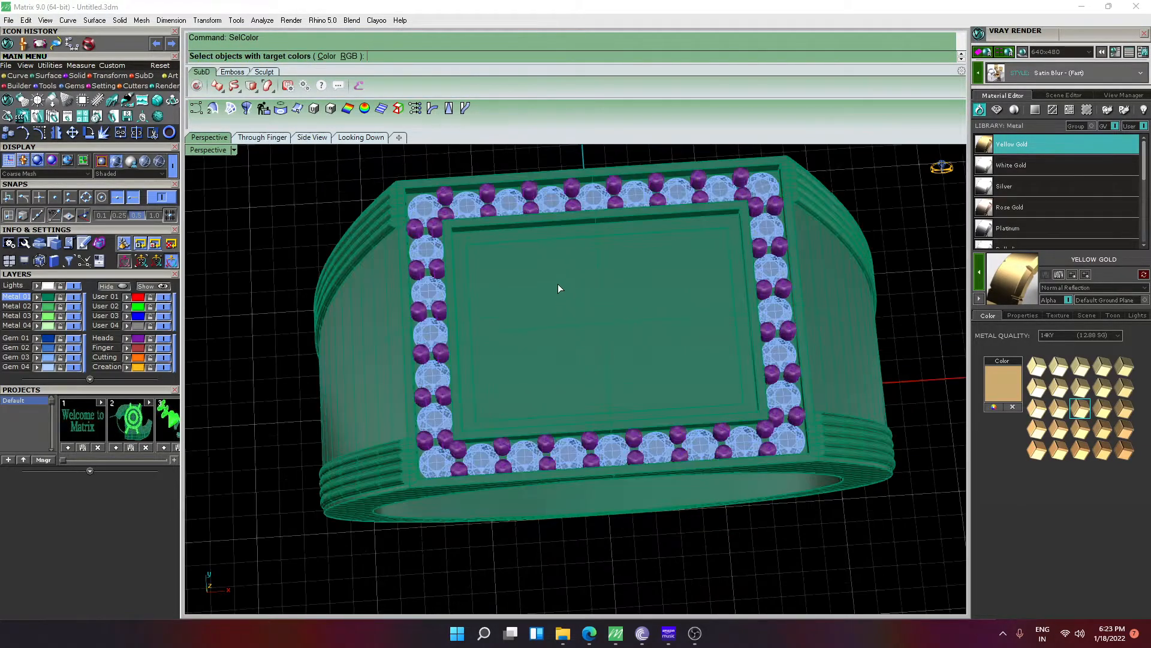
left_click(558, 203)
left_click(594, 287)
key("Return")
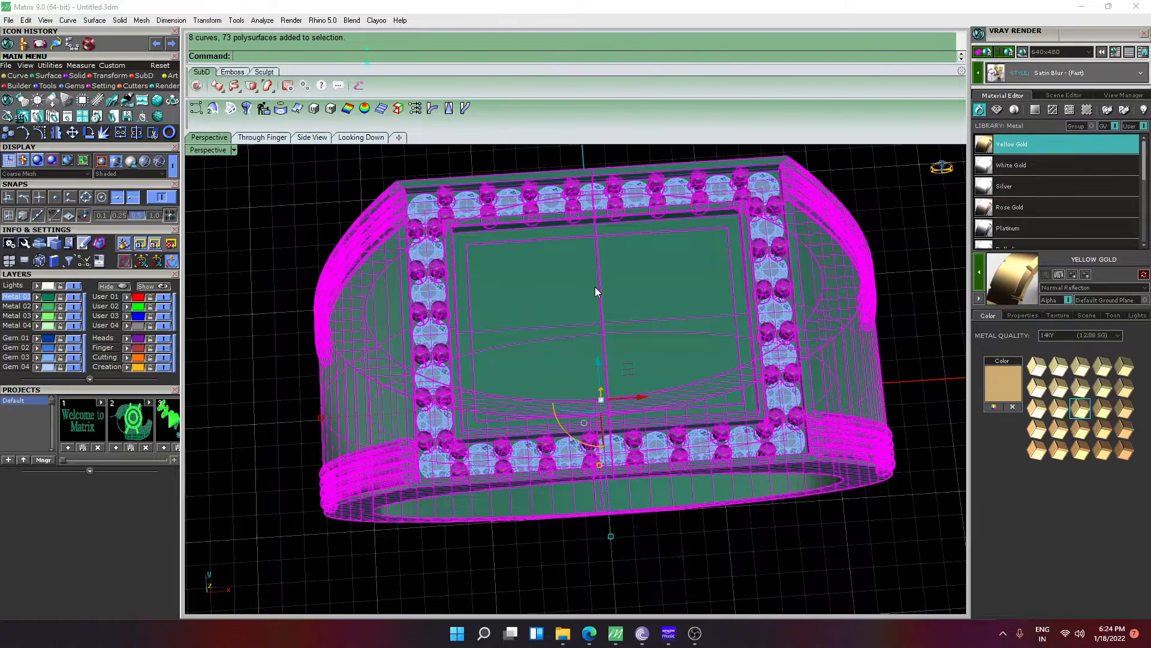
key("Escape")
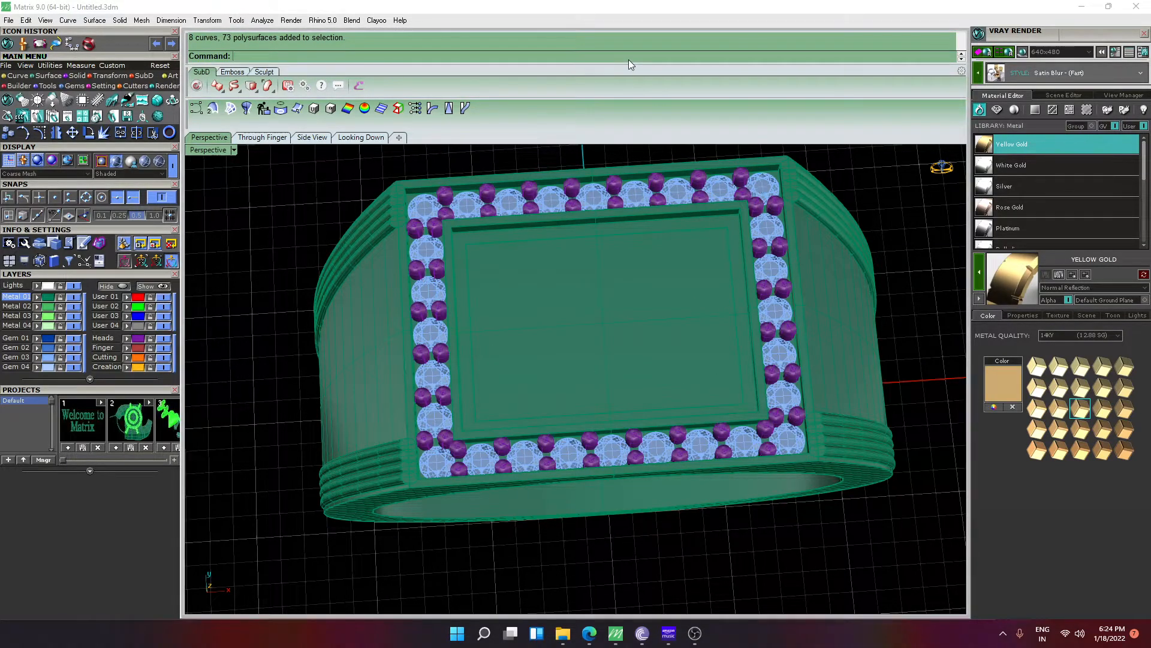
Select all the stones around the top by colour and assign them the CZ Lavender gem material
key("Return")
left_click(770, 184)
key("Return")
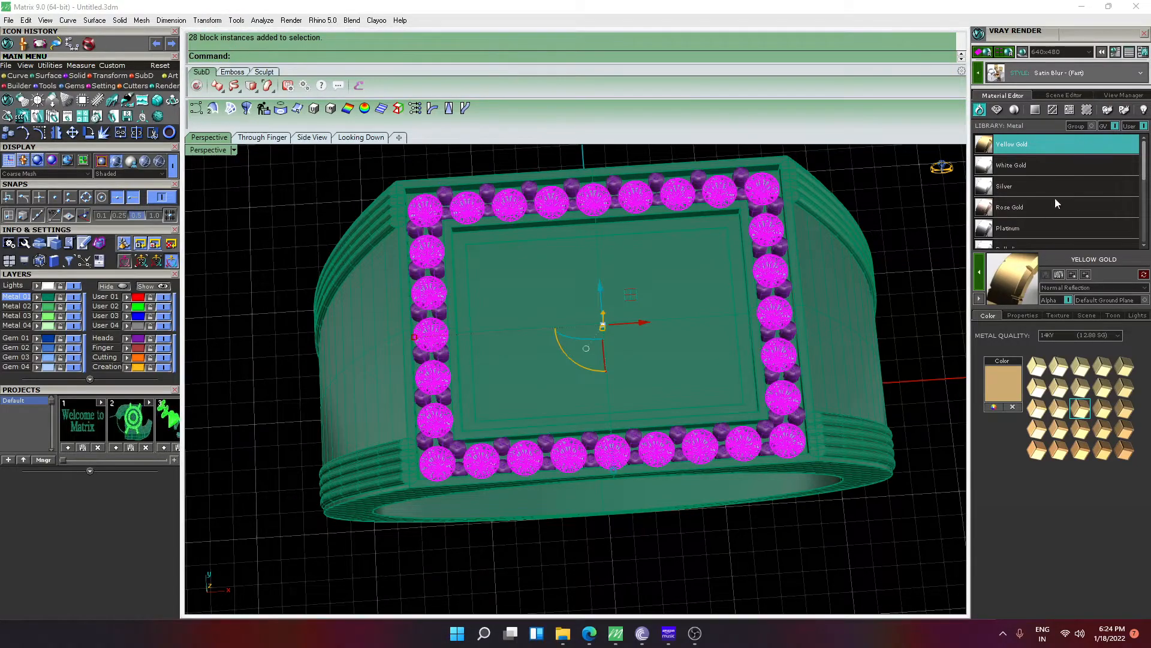
left_click(997, 109)
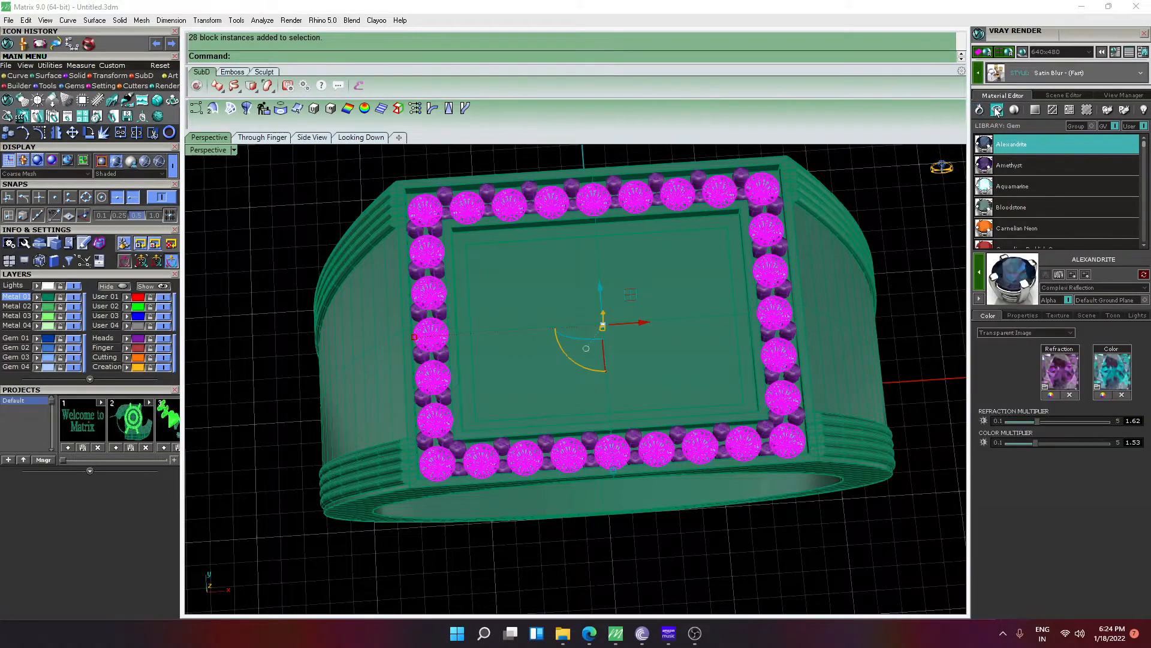
scroll(1006, 203, "down", 2)
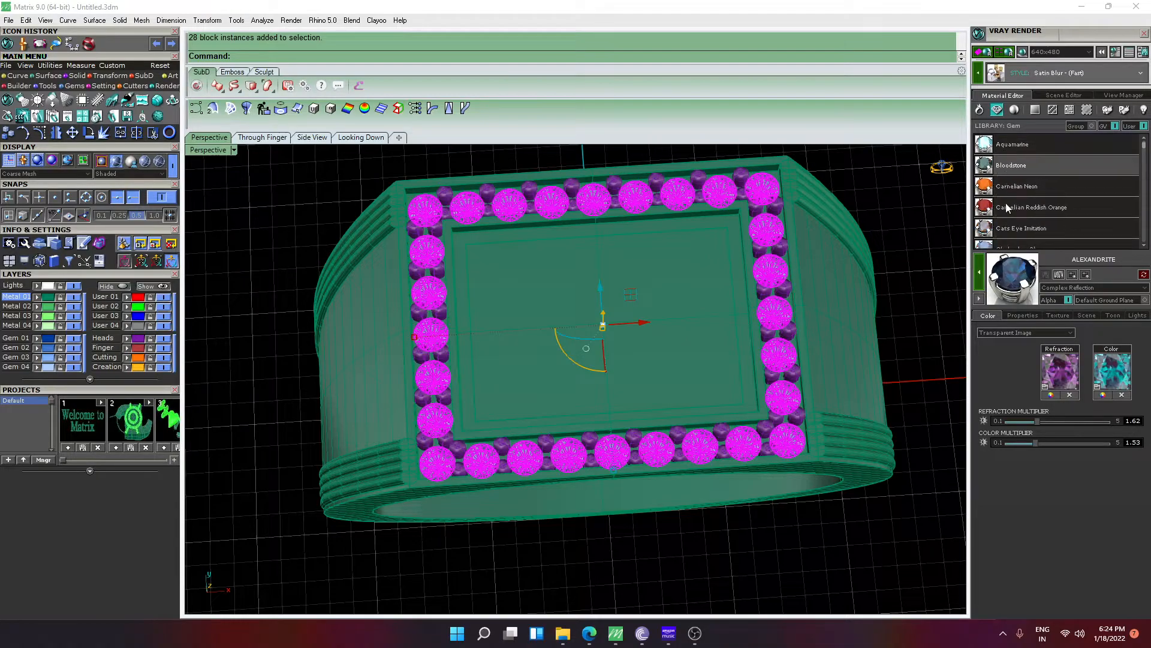
scroll(1001, 195, "down", 2)
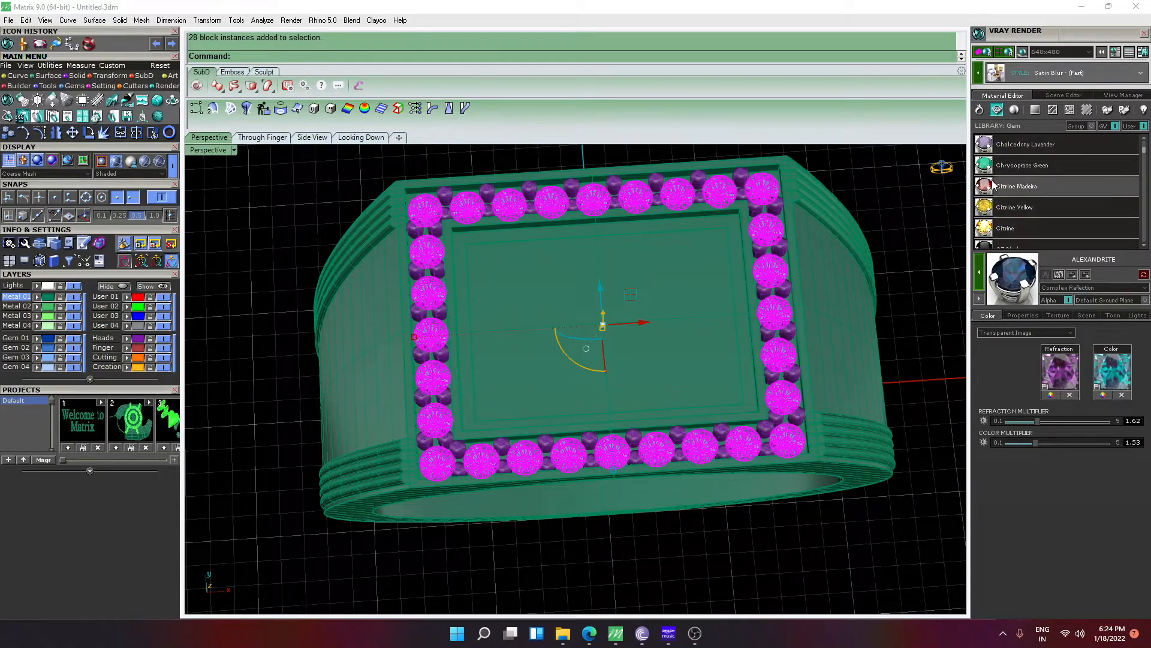
left_click(985, 184)
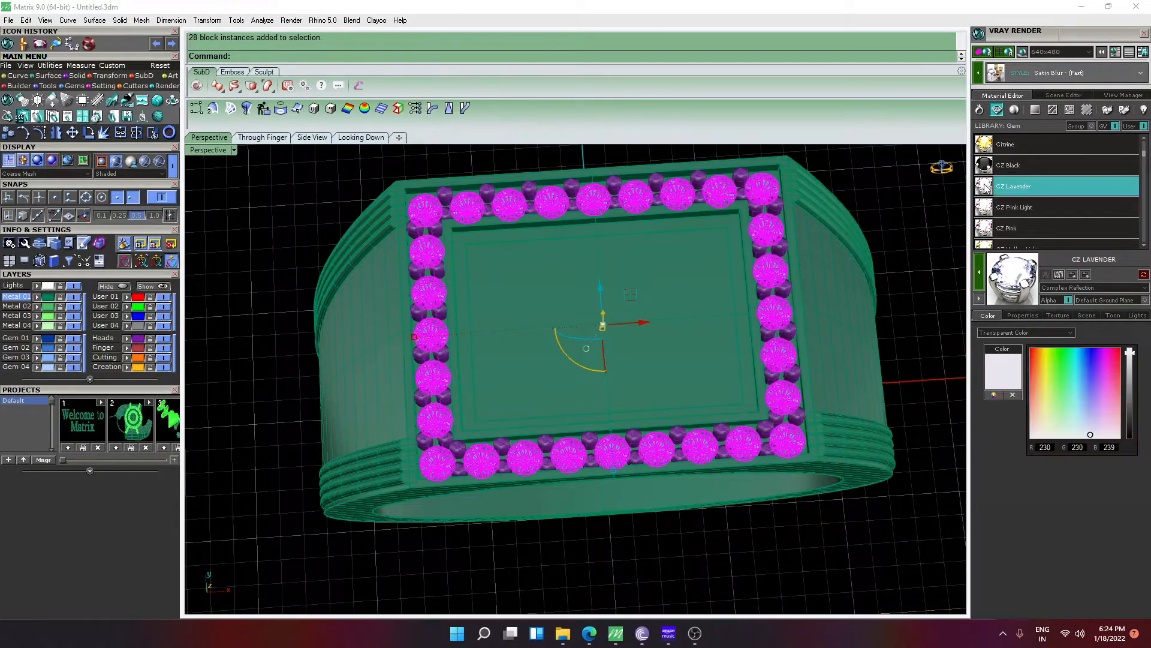
left_click(975, 273)
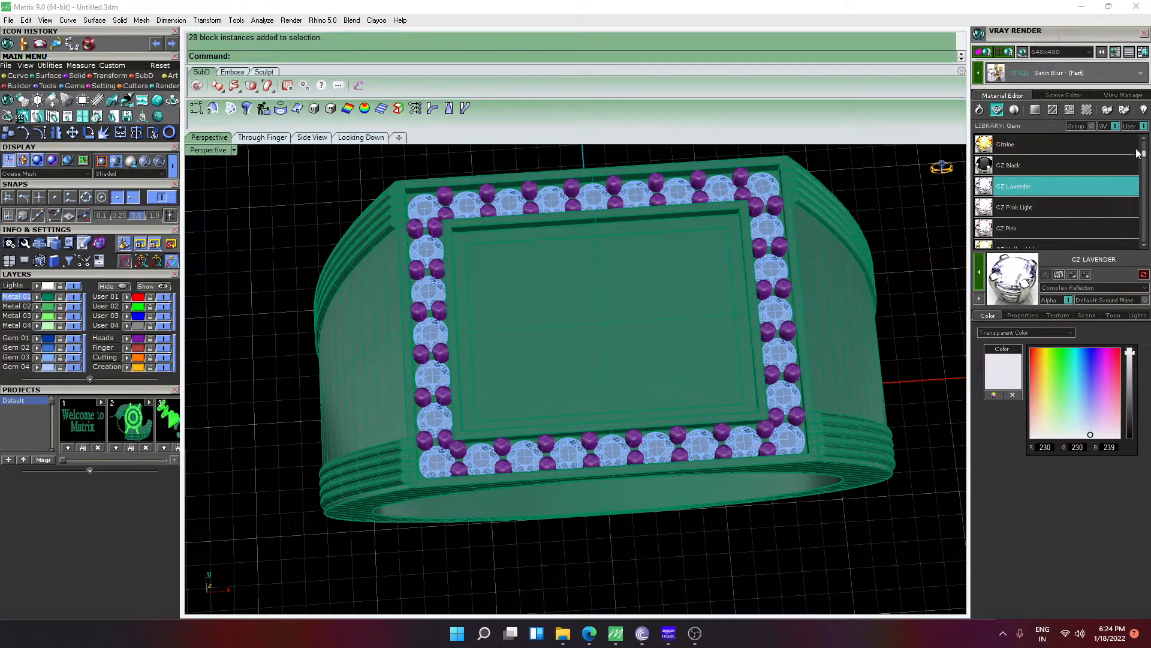
Render the ring from above with V-Ray at 640x480 and close the test render
right_click_drag(854, 188, 846, 215)
left_click(1008, 54)
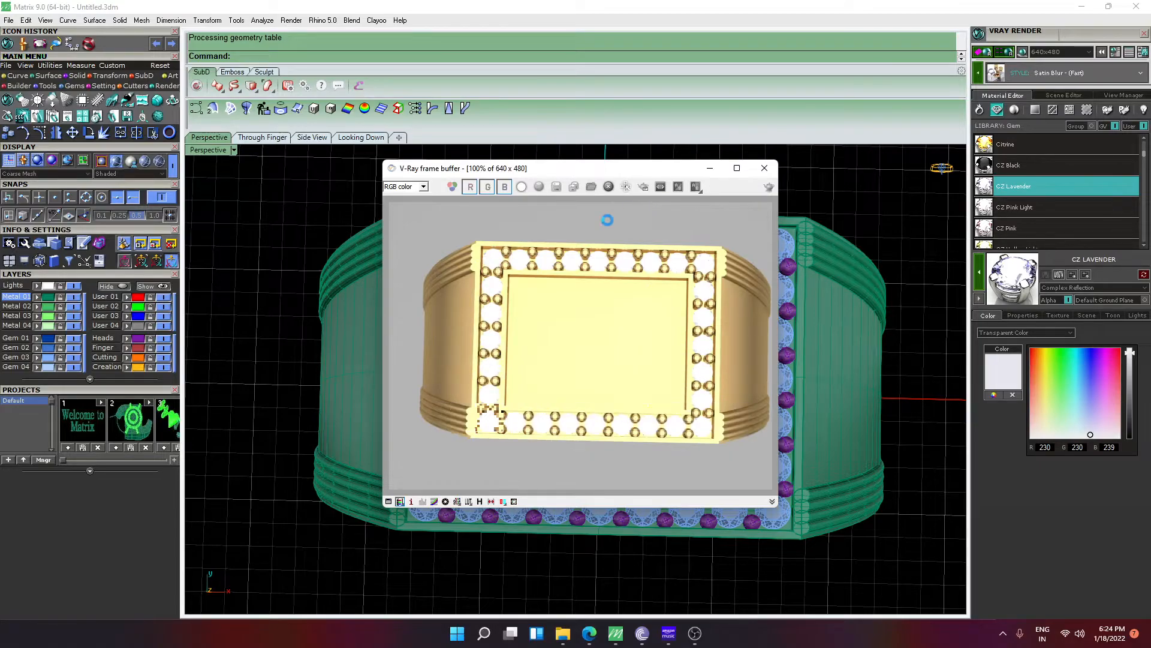
left_click(765, 169)
Render the ring with V-Ray from an angled view showing the top, one piped side and the finger hole
right_click_drag(679, 243, 558, 335)
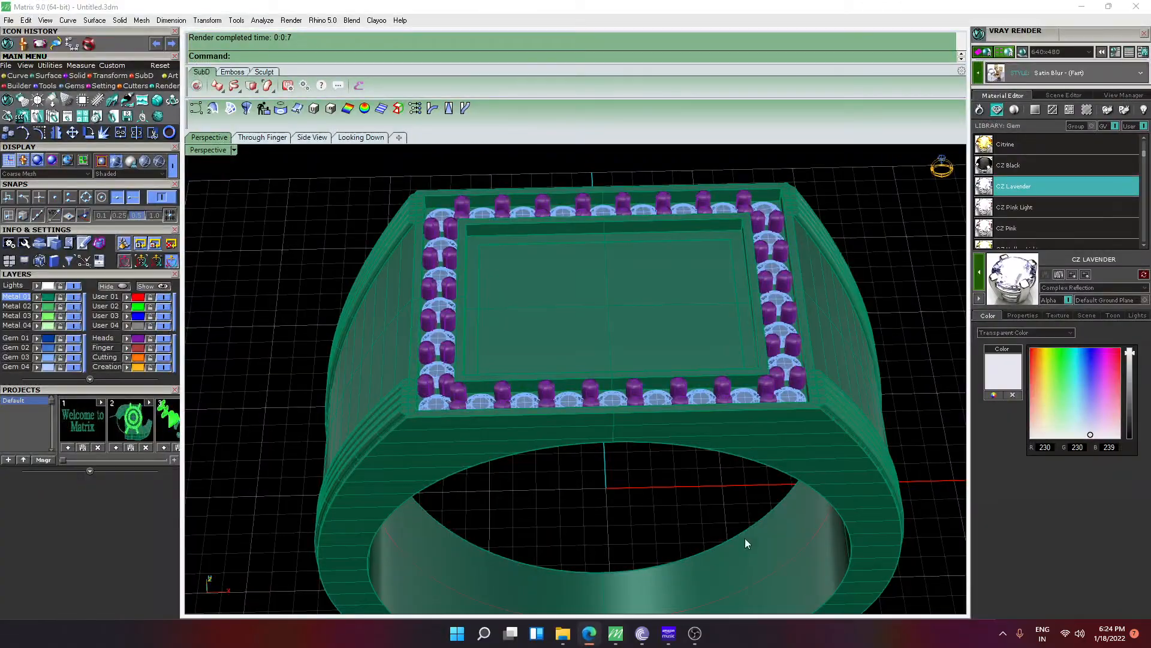
right_click_drag(745, 540, 607, 335)
scroll(620, 326, "down", 6)
scroll(603, 311, "up", 2)
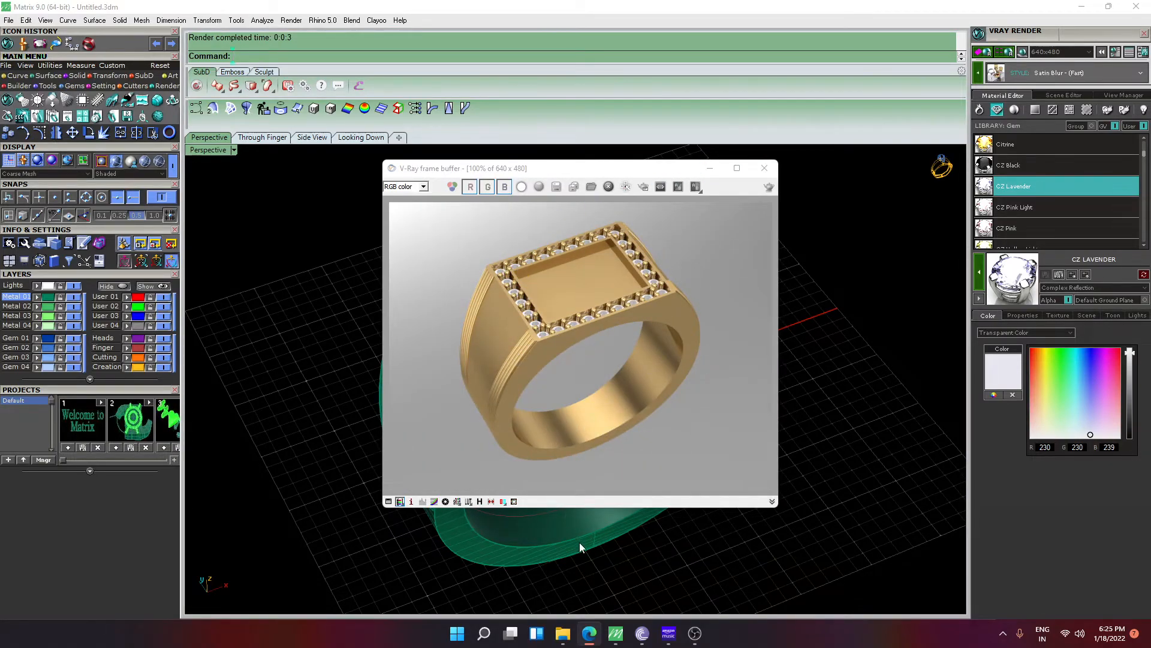
Compare the render with the reference ring photo in the browser, inspect it enlarged and maximized, and close the frame buffer
left_click(590, 633)
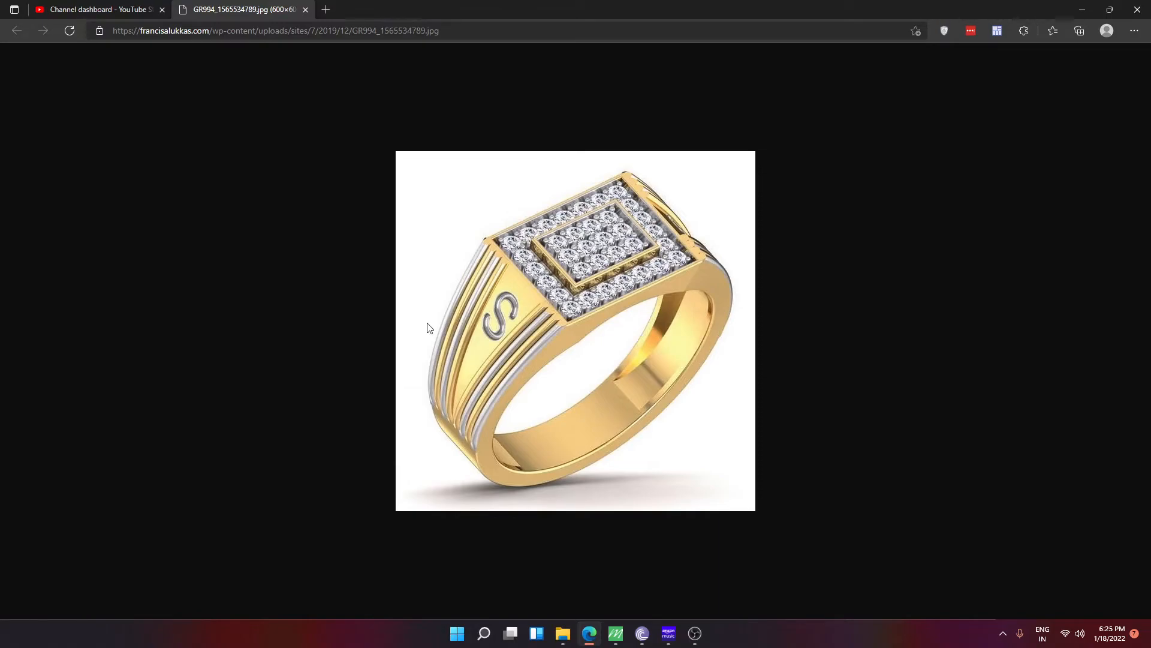
left_click(582, 634)
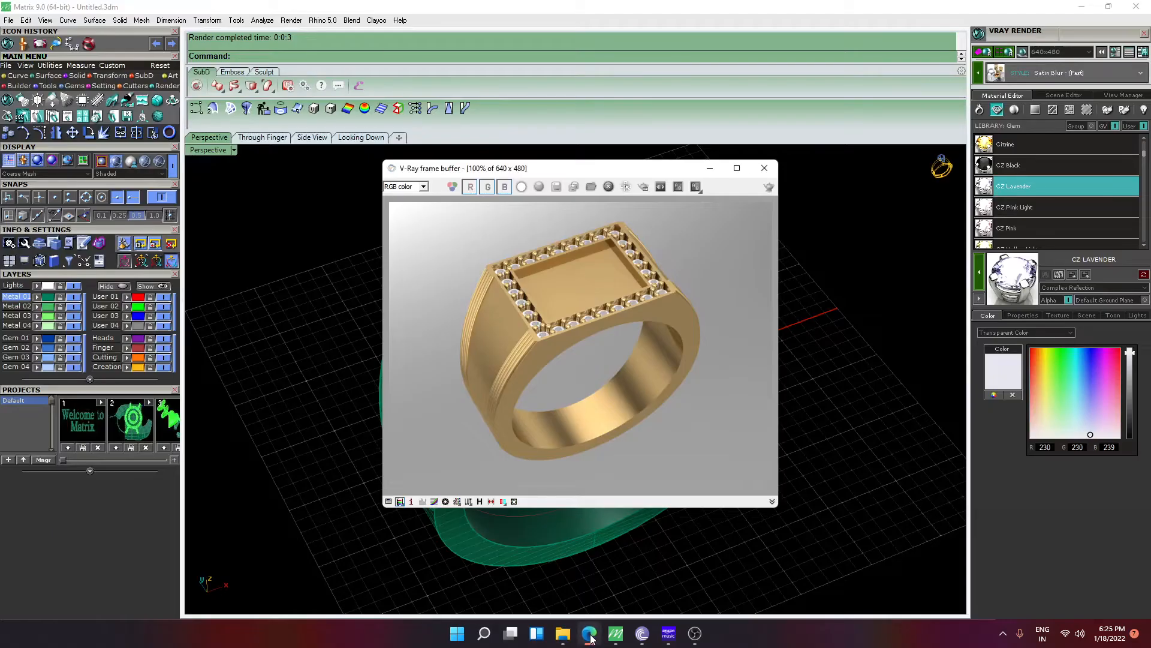
scroll(480, 301, "up", 2)
scroll(481, 305, "down", 1)
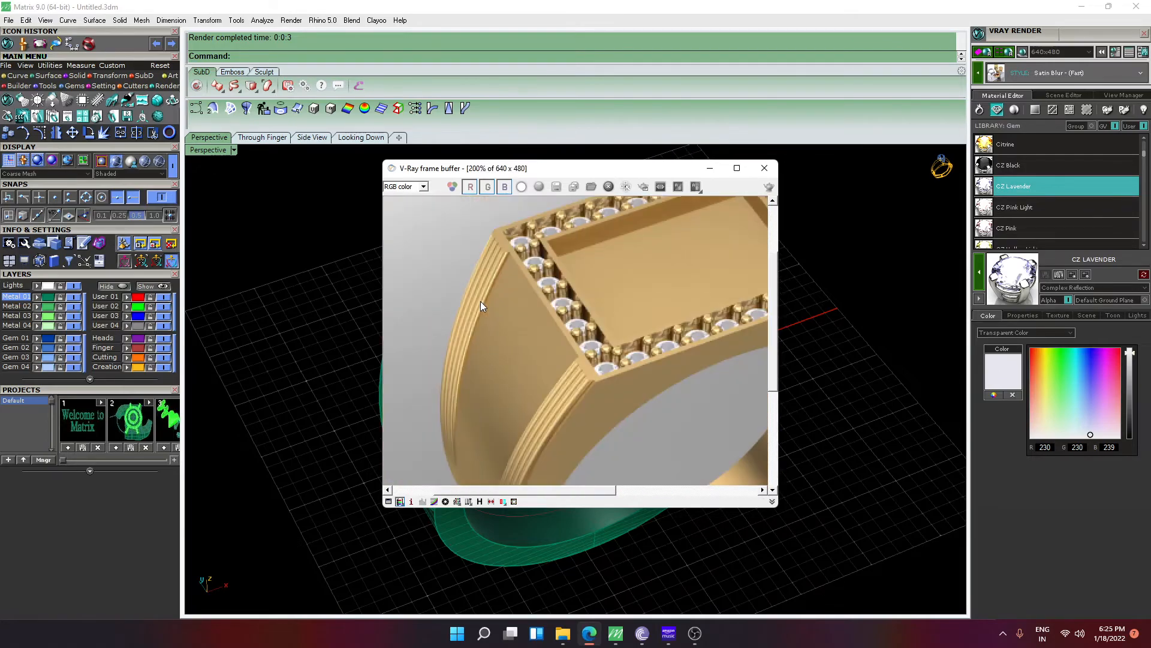
left_click(737, 168)
scroll(572, 282, "down", 1)
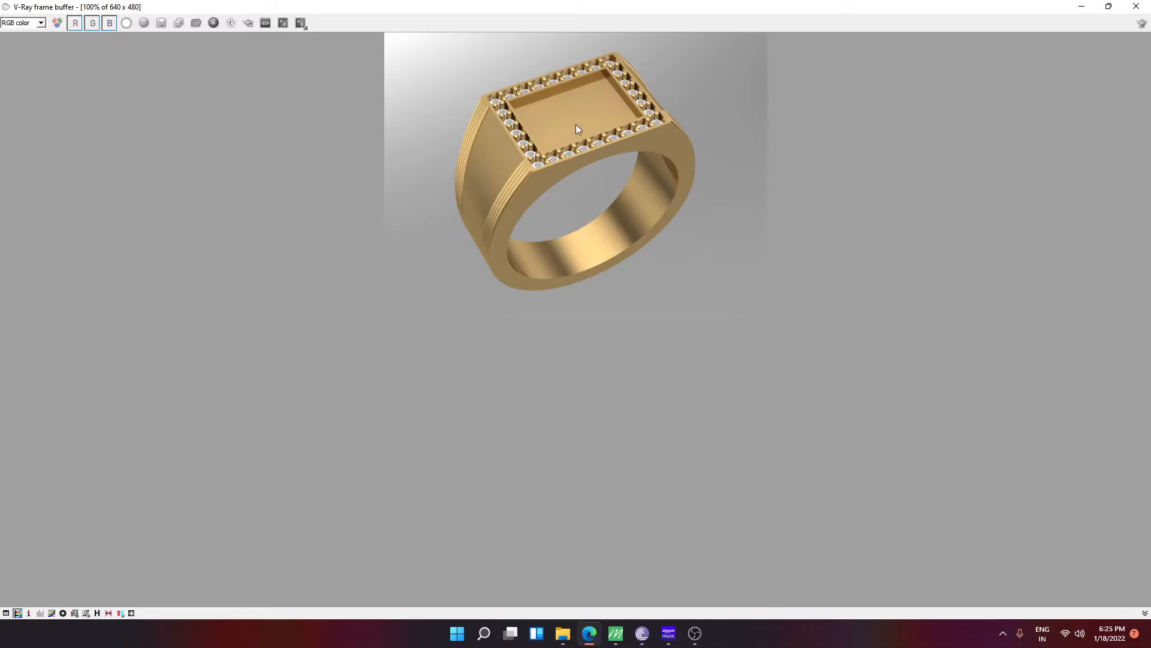
scroll(576, 124, "up", 1)
left_click(1136, 6)
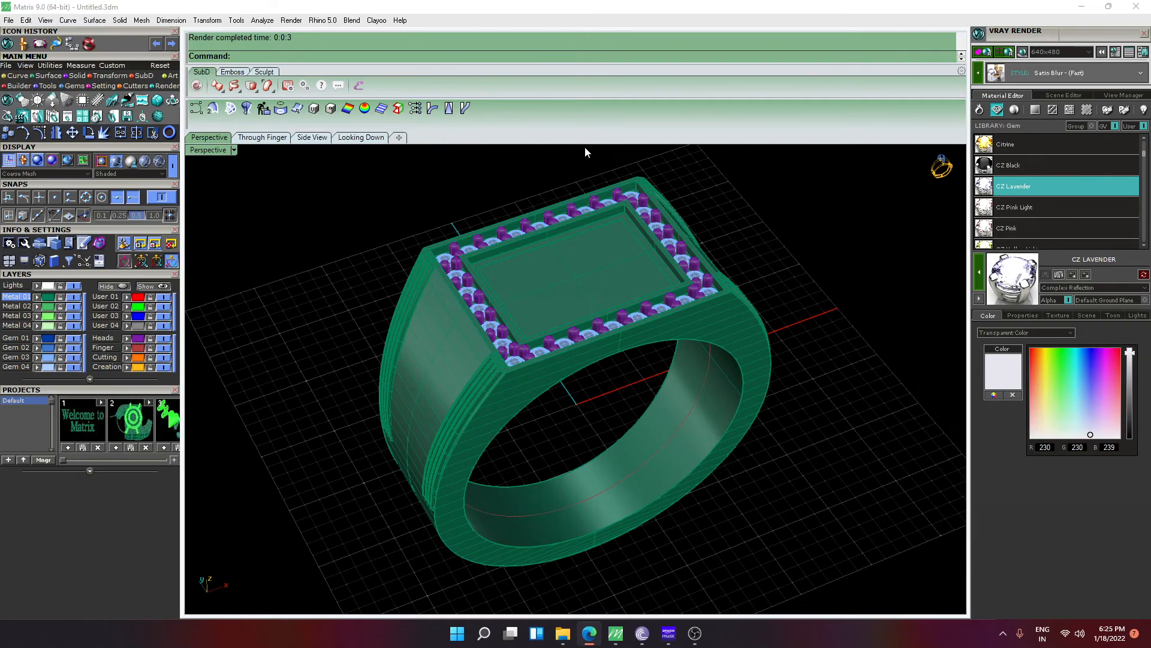
scroll(440, 197, "up", 5)
right_click_drag(436, 198, 380, 248)
right_click_drag(451, 257, 487, 228)
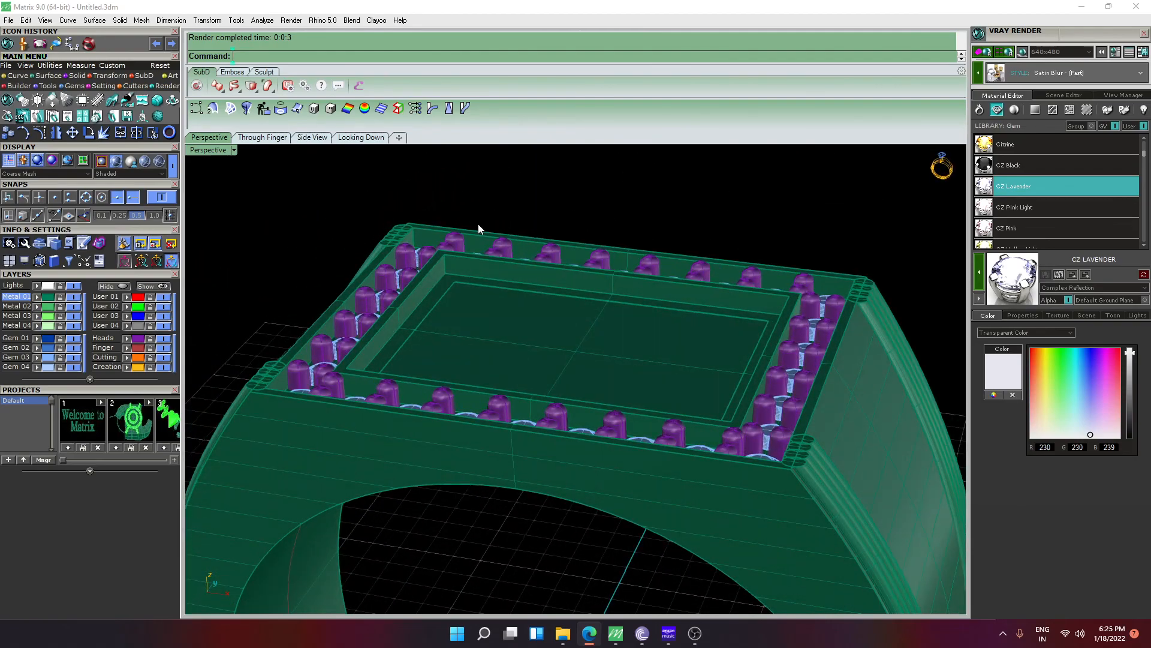
left_click(695, 633)
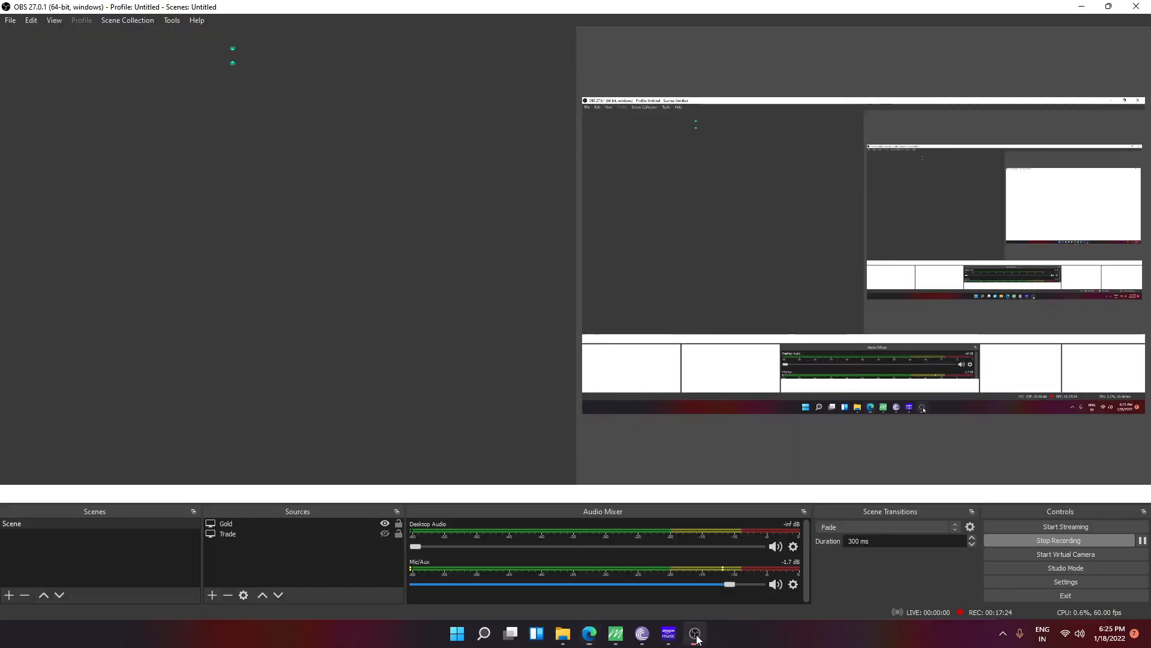